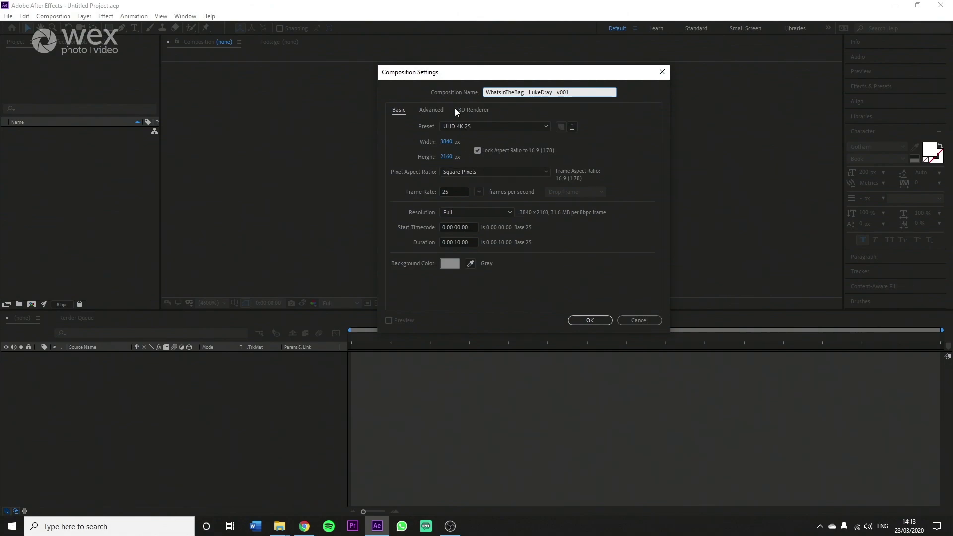
Step: Create the composition and add a project folder named COMPS
{"action": "left_click", "coordinate": [588, 321]}
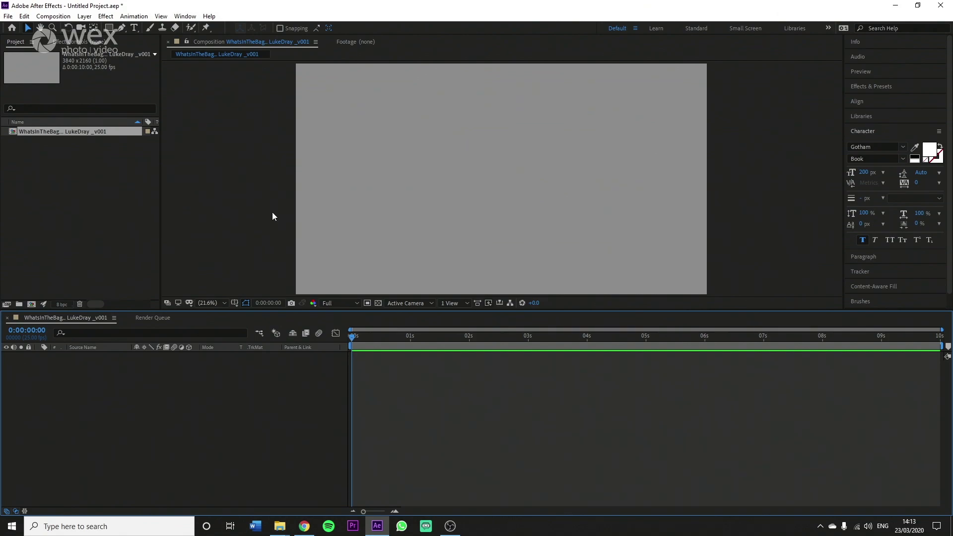
{"action": "right_click", "coordinate": [260, 407]}
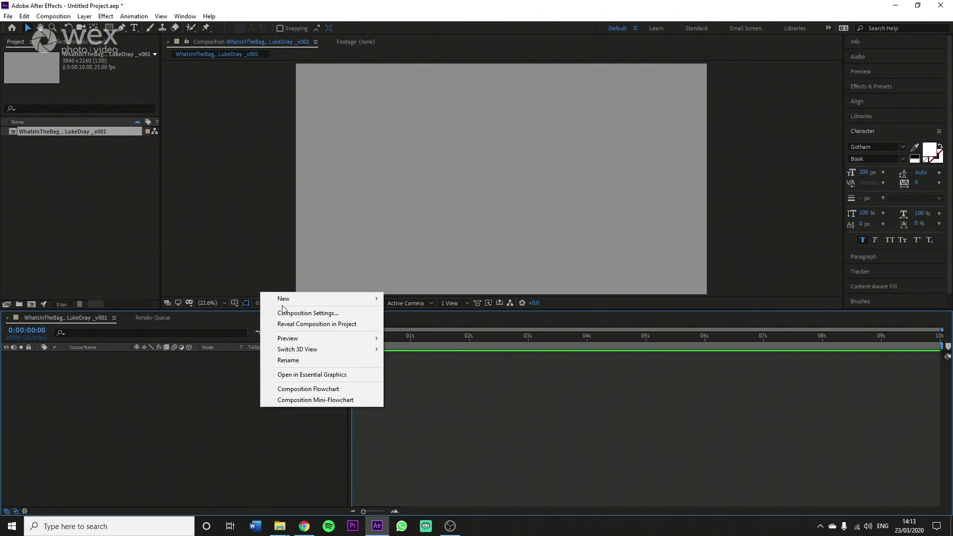
{"action": "left_click", "coordinate": [66, 198]}
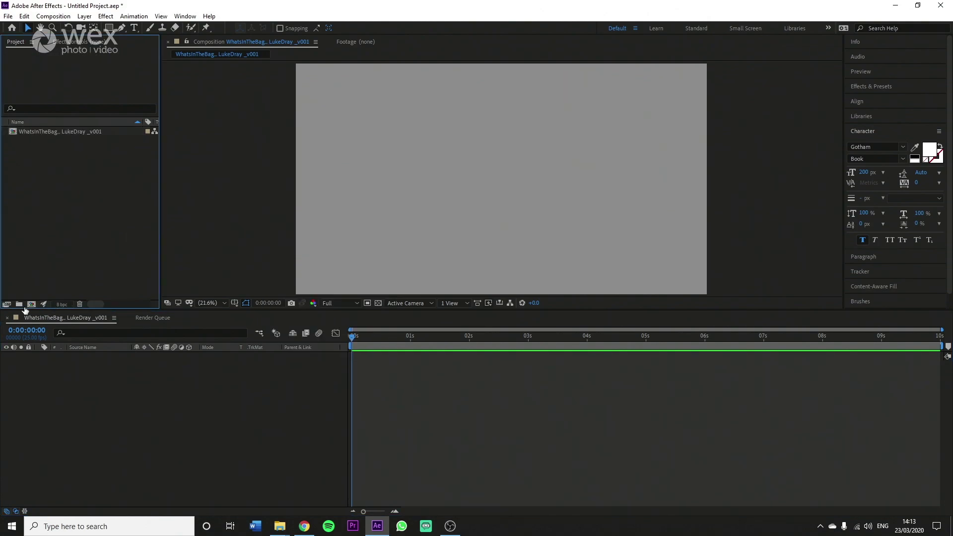
{"action": "left_click", "coordinate": [19, 304]}
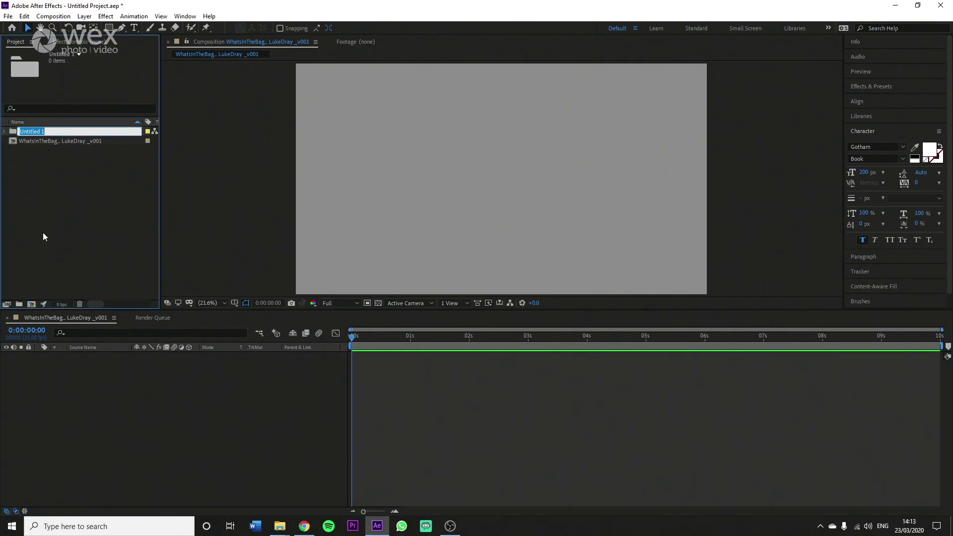
{"action": "type", "text": "COMPS"}
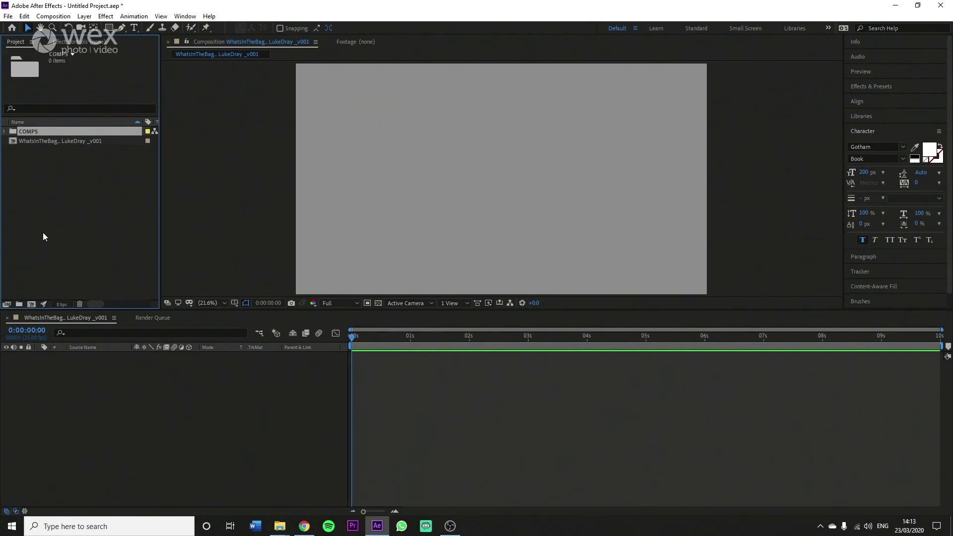
{"action": "left_click", "coordinate": [24, 202]}
Step: Add a second project folder named ASSETS
{"action": "right_click", "coordinate": [36, 222]}
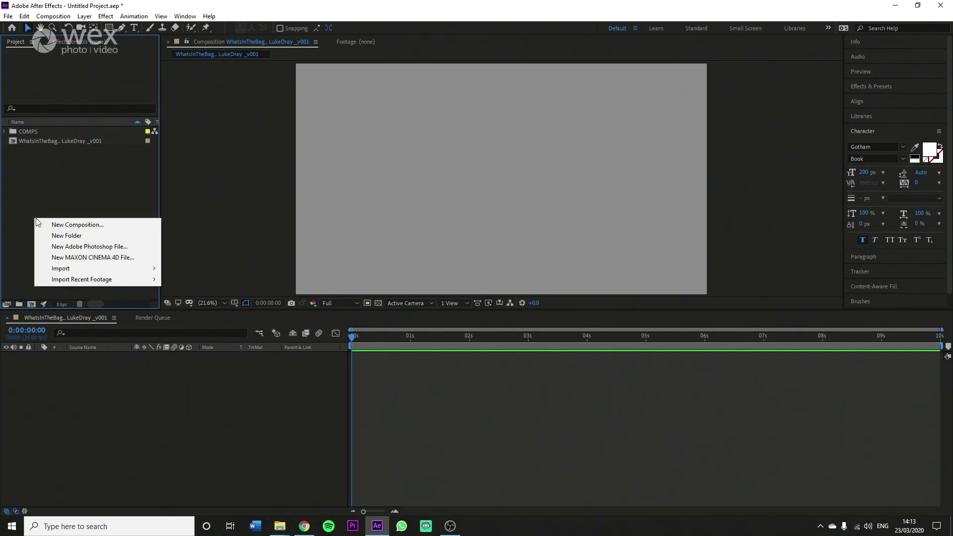
{"action": "left_click", "coordinate": [26, 187]}
{"action": "left_click", "coordinate": [19, 304]}
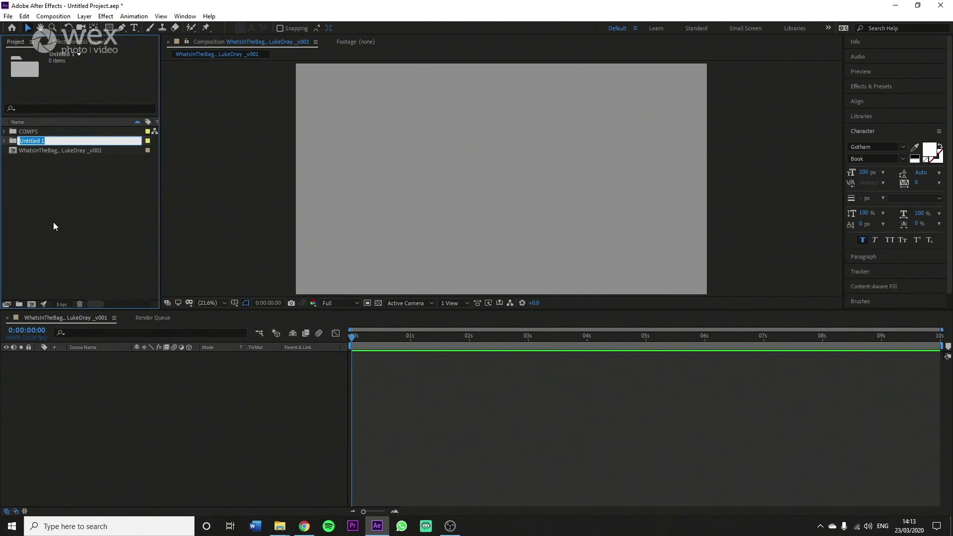
{"action": "type", "text": "ASSETS"}
{"action": "key", "text": "Return"}
Step: Move the composition into the COMPS folder and select the ASSETS folder
{"action": "left_click_drag", "start_coordinate": [15, 150], "coordinate": [22, 141]}
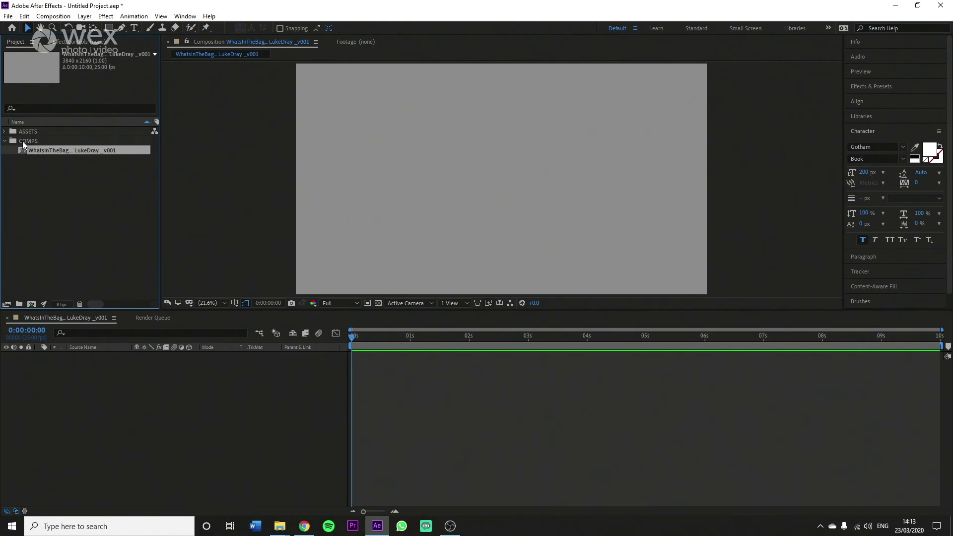
{"action": "left_click", "coordinate": [20, 165]}
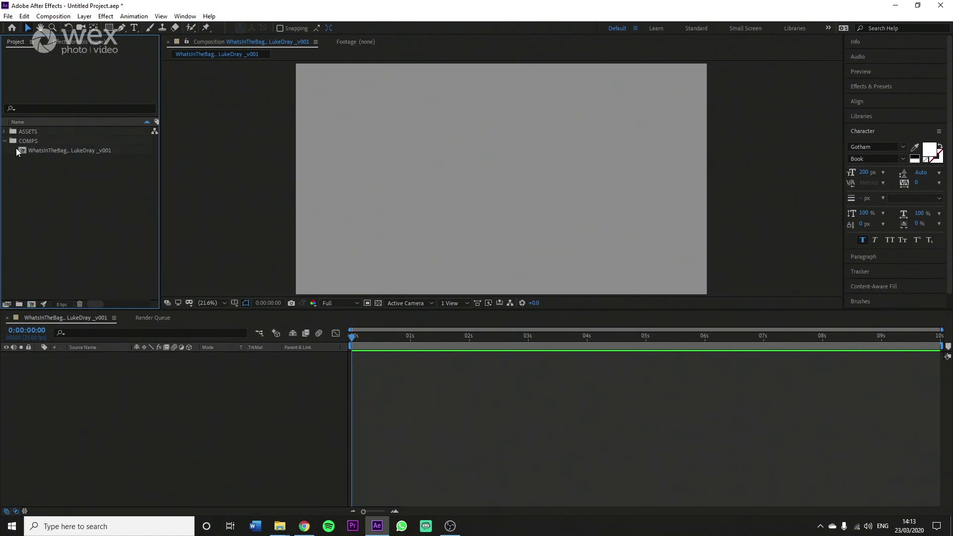
{"action": "left_click", "coordinate": [5, 141]}
{"action": "left_click", "coordinate": [5, 141]}
{"action": "left_click", "coordinate": [21, 131]}
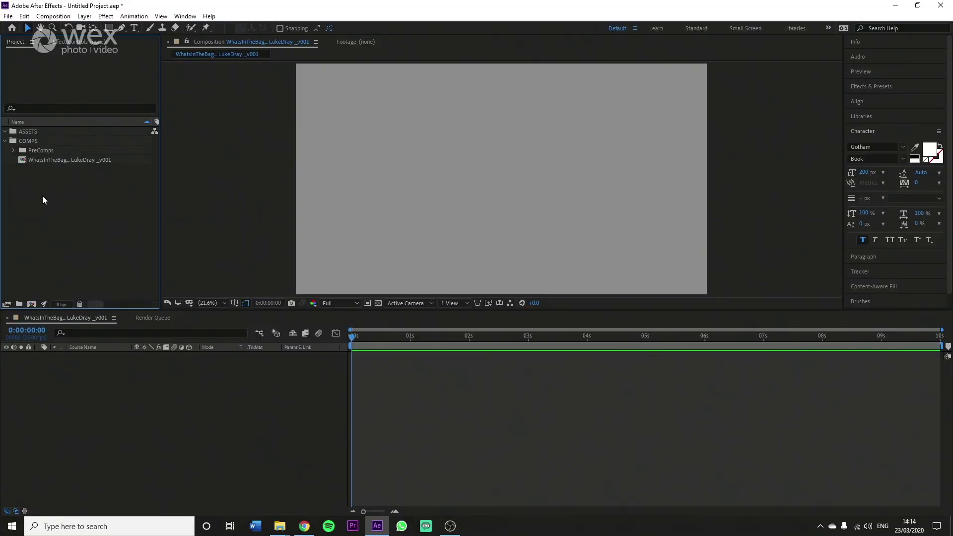
Step: Add a 3840×2160 Medium Gray-Royal Blue solid layer and lock it
{"action": "right_click", "coordinate": [191, 403]}
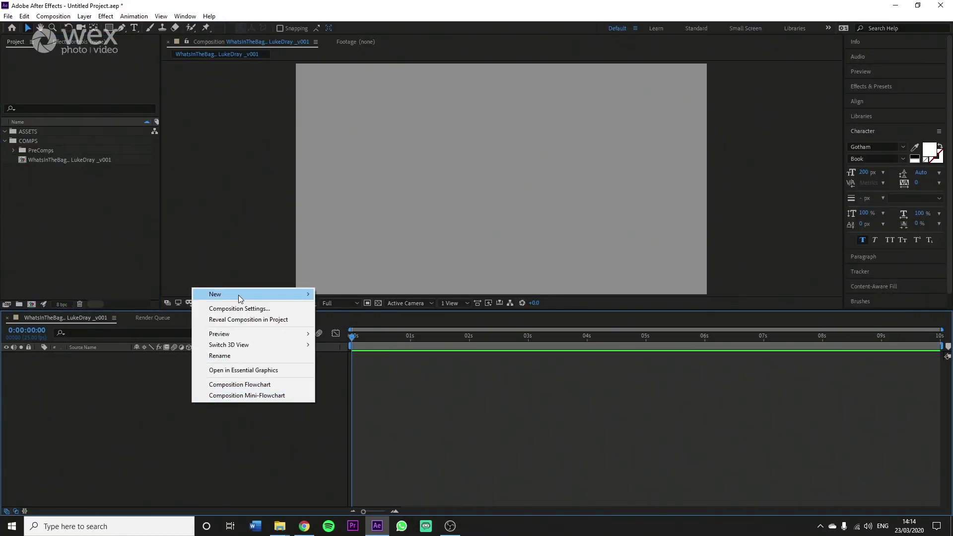
{"action": "mouse_move", "coordinate": [238, 294]}
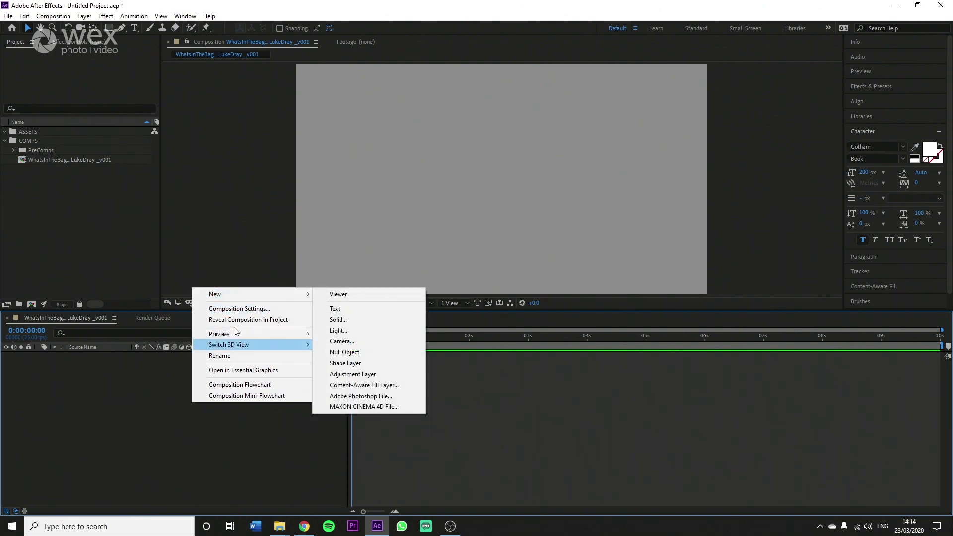
{"action": "left_click", "coordinate": [351, 319]}
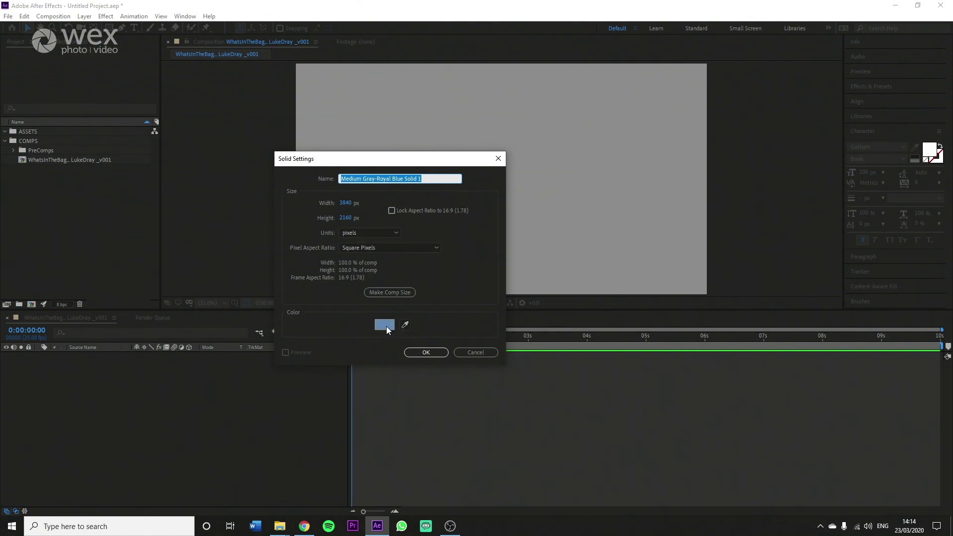
{"action": "left_click", "coordinate": [419, 352]}
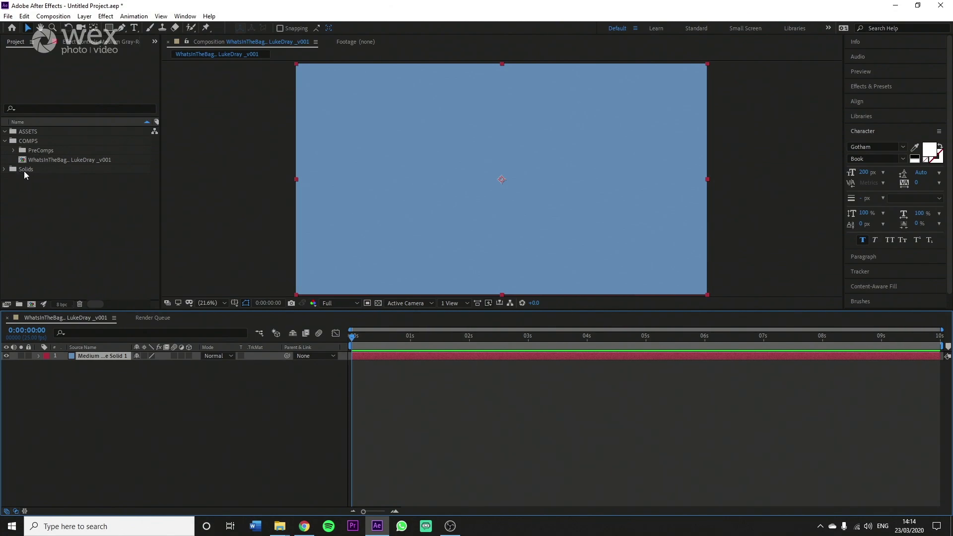
{"action": "left_click", "coordinate": [4, 169]}
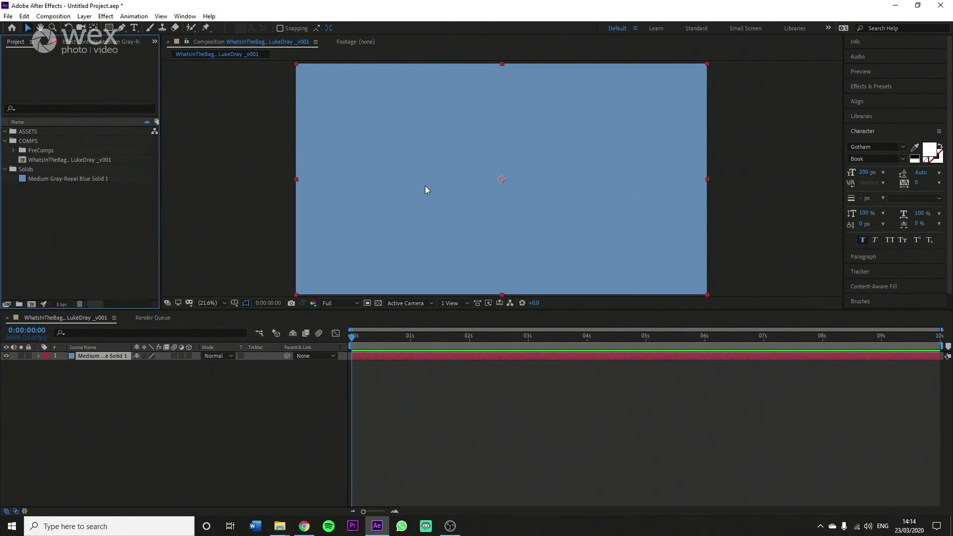
{"action": "left_click", "coordinate": [28, 355]}
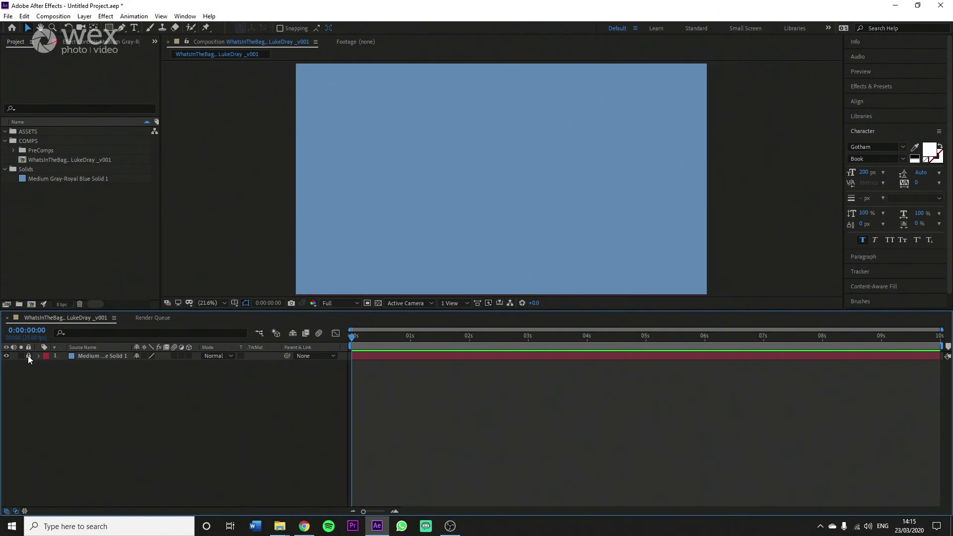
{"action": "left_click_drag", "start_coordinate": [430, 177], "coordinate": [387, 192]}
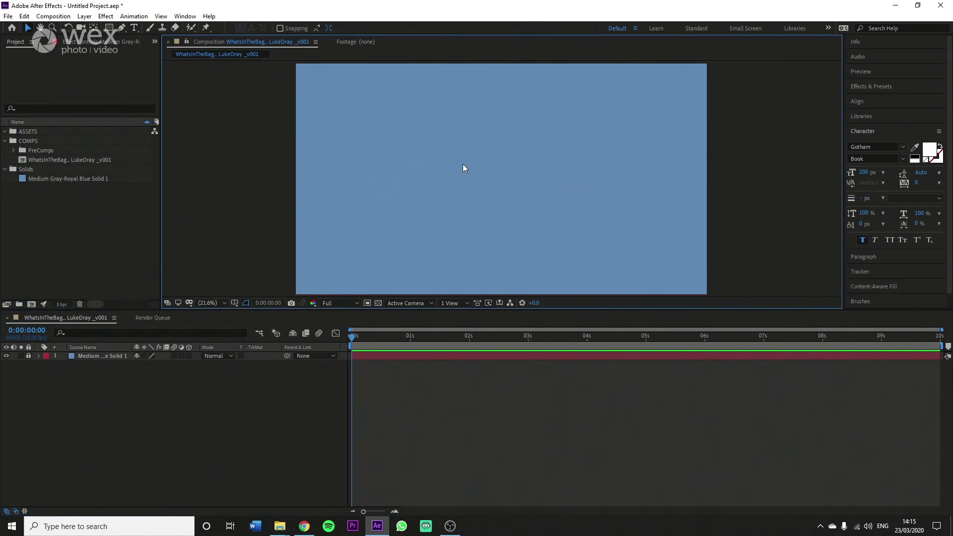
Step: Add a new text layer reading 'What's In The Bag...'
{"action": "right_click", "coordinate": [436, 416]}
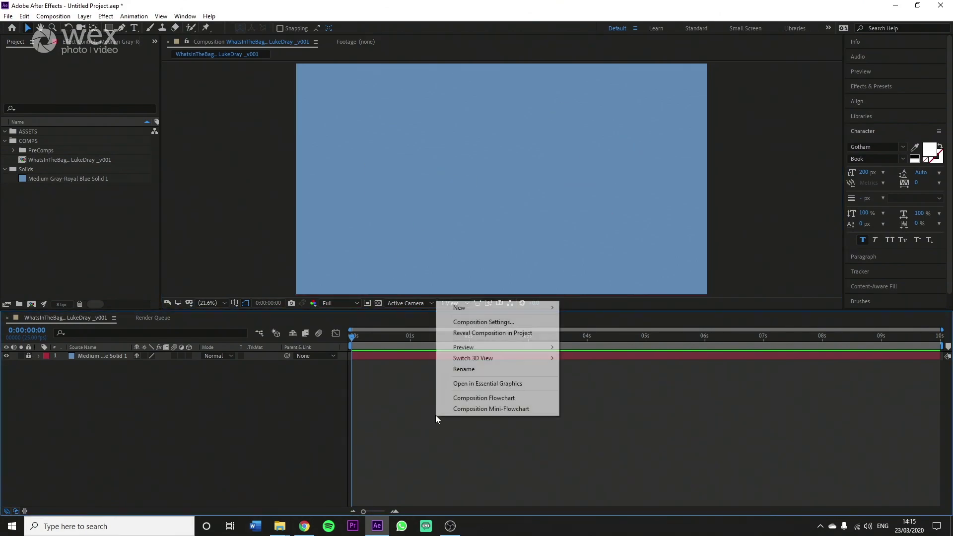
{"action": "mouse_move", "coordinate": [463, 311]}
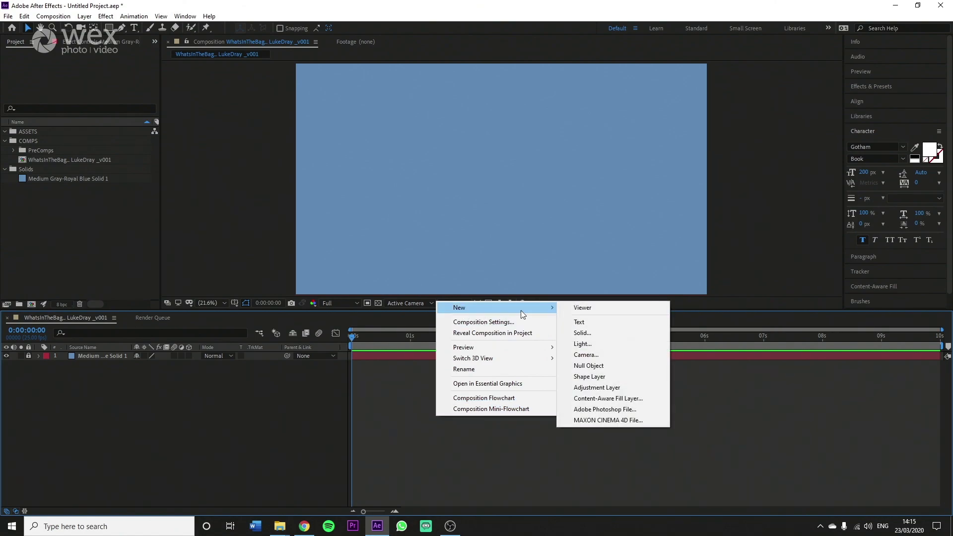
{"action": "left_click", "coordinate": [592, 321]}
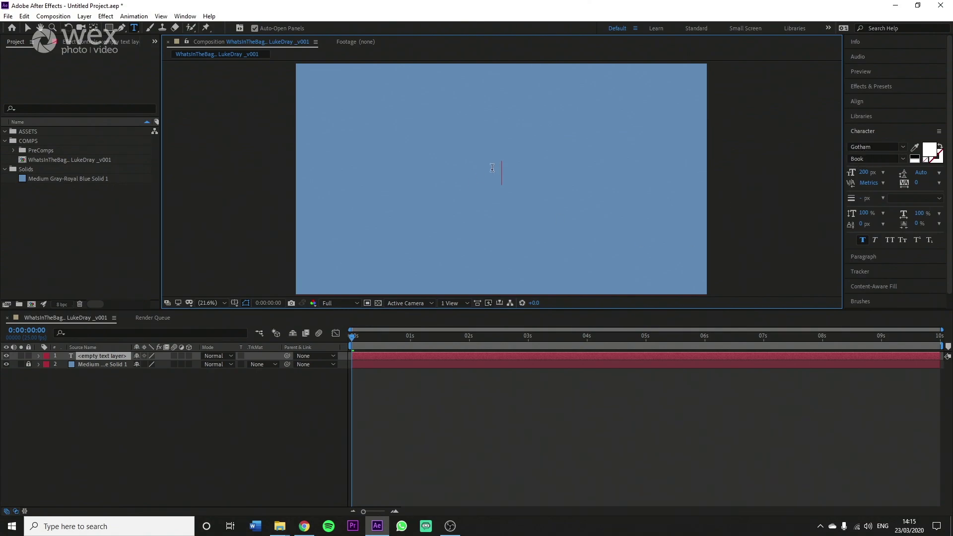
{"action": "type", "text": "What's "}
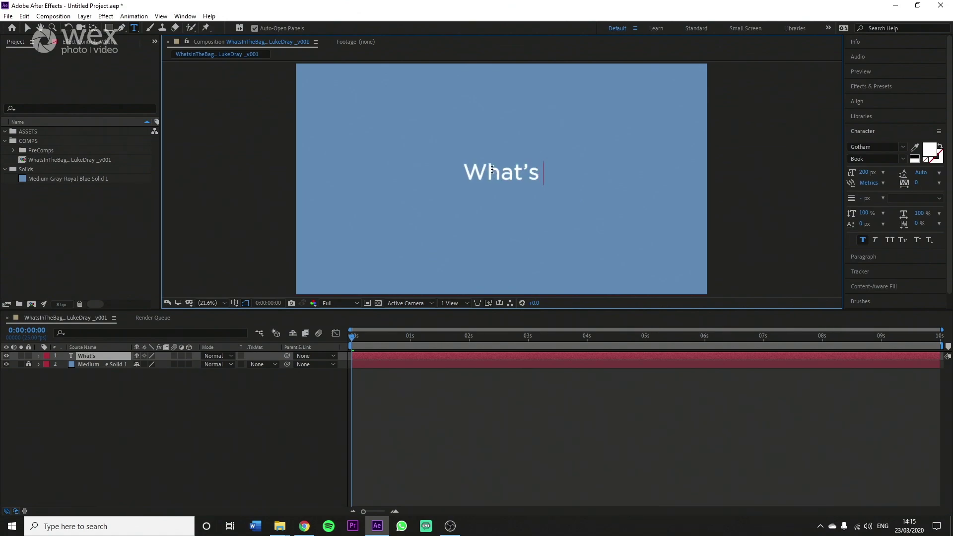
{"action": "type", "text": "In The "}
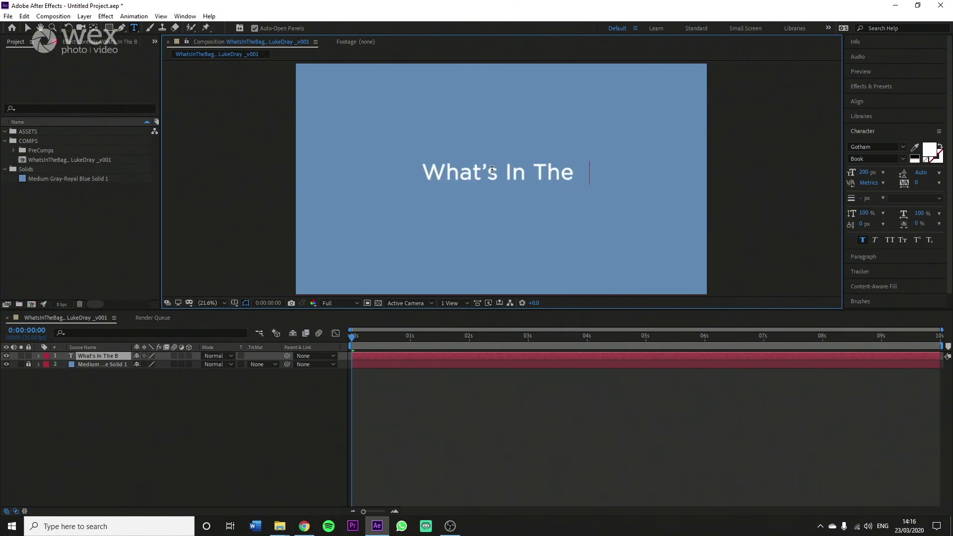
{"action": "type", "text": "Bag..."}
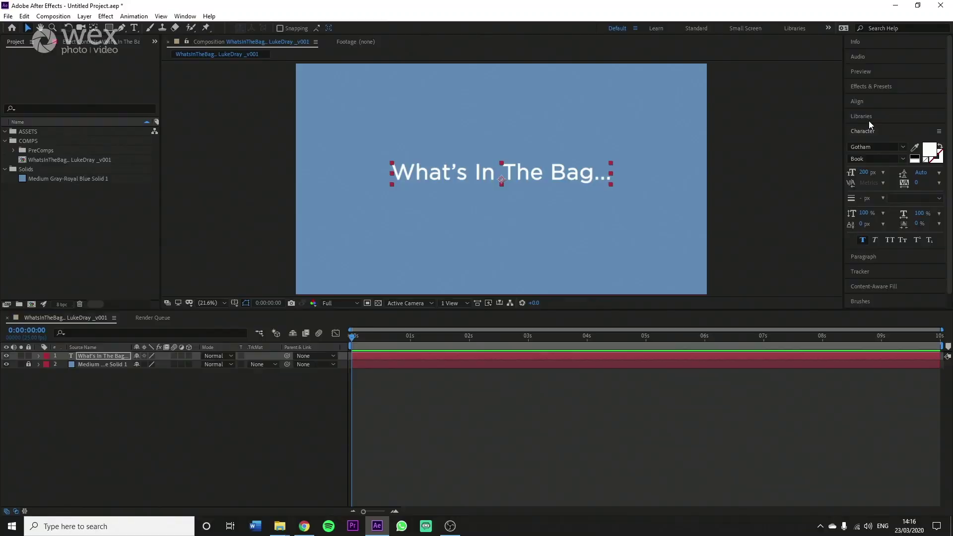
Step: Centre the title horizontally and vertically in the composition
{"action": "left_click", "coordinate": [862, 100]}
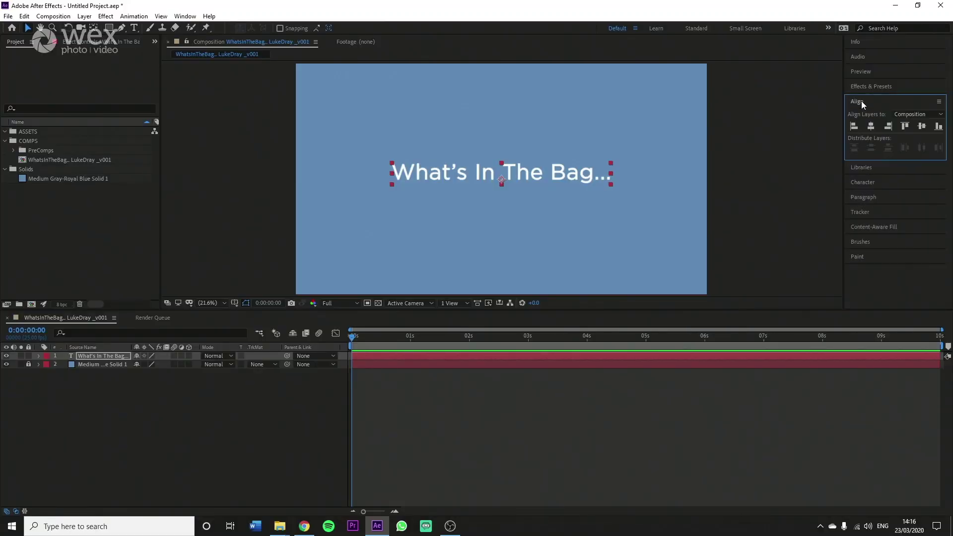
{"action": "left_click", "coordinate": [871, 127]}
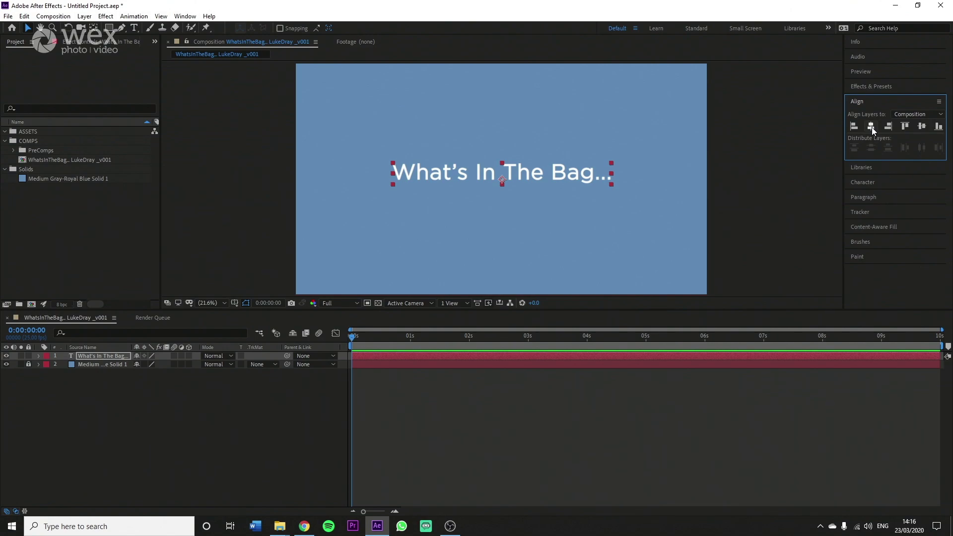
{"action": "left_click", "coordinate": [919, 126]}
{"action": "left_click", "coordinate": [584, 421]}
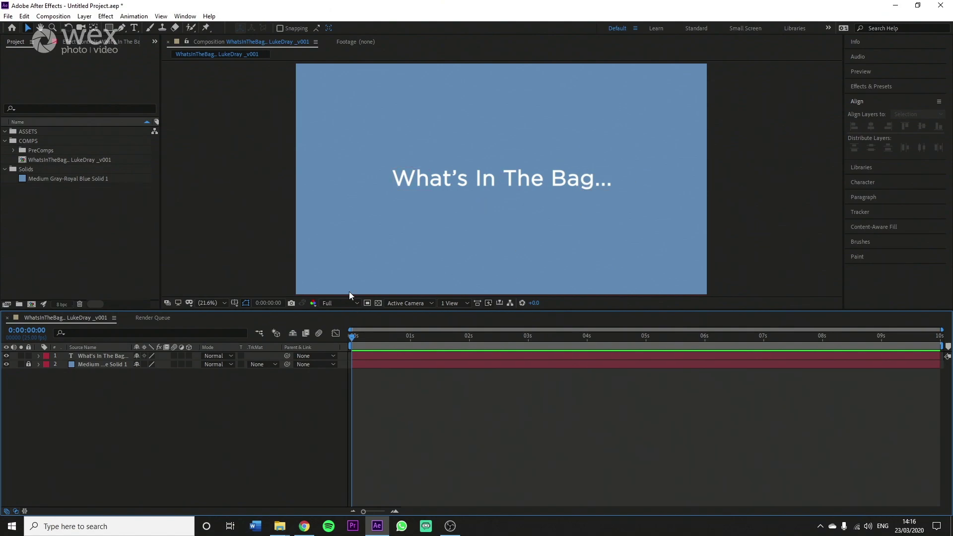
Step: Try the Title/Action Safe and proportional grid options, then turn the grid overlay off
{"action": "left_click", "coordinate": [235, 303]}
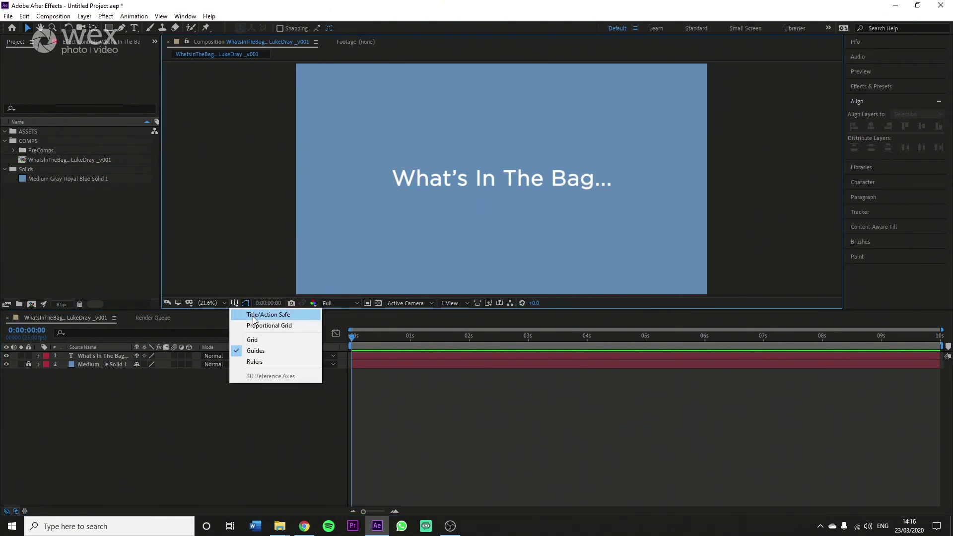
{"action": "left_click", "coordinate": [236, 302]}
{"action": "left_click", "coordinate": [237, 303]}
{"action": "left_click", "coordinate": [250, 317]}
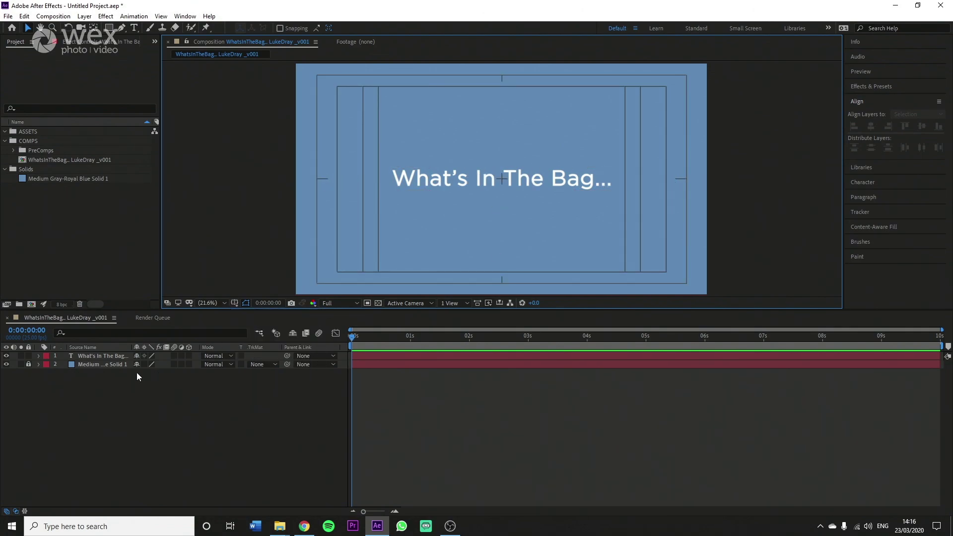
{"action": "left_click", "coordinate": [235, 303]}
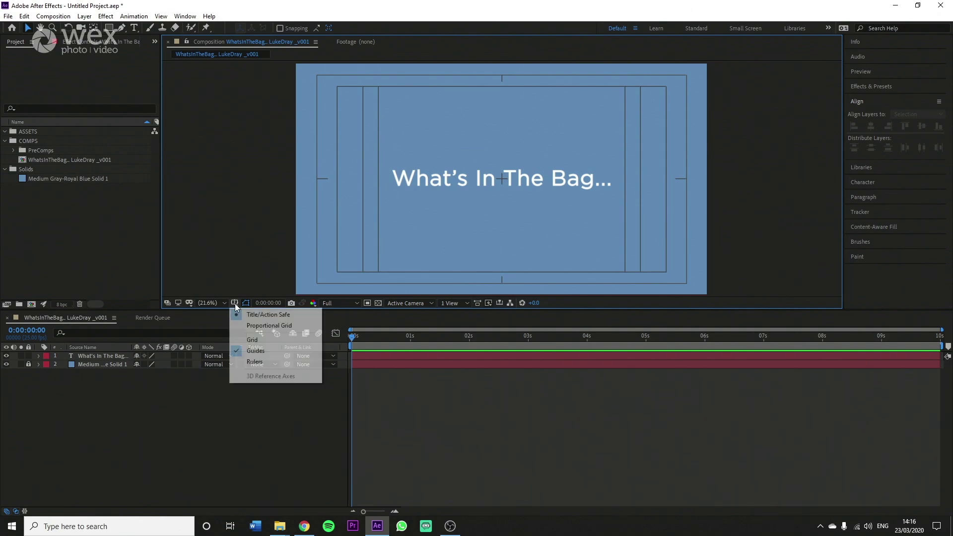
{"action": "left_click", "coordinate": [252, 326]}
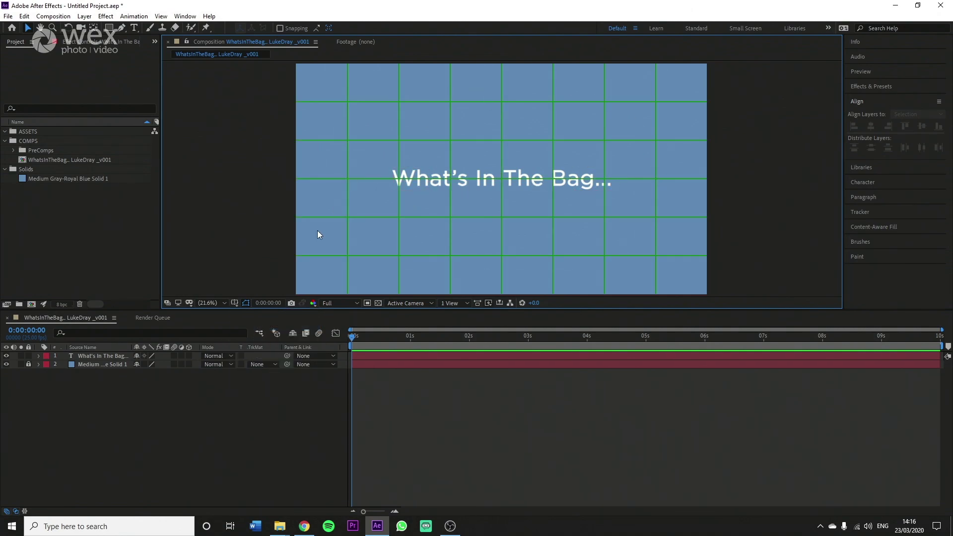
{"action": "left_click", "coordinate": [235, 303]}
{"action": "left_click", "coordinate": [250, 314]}
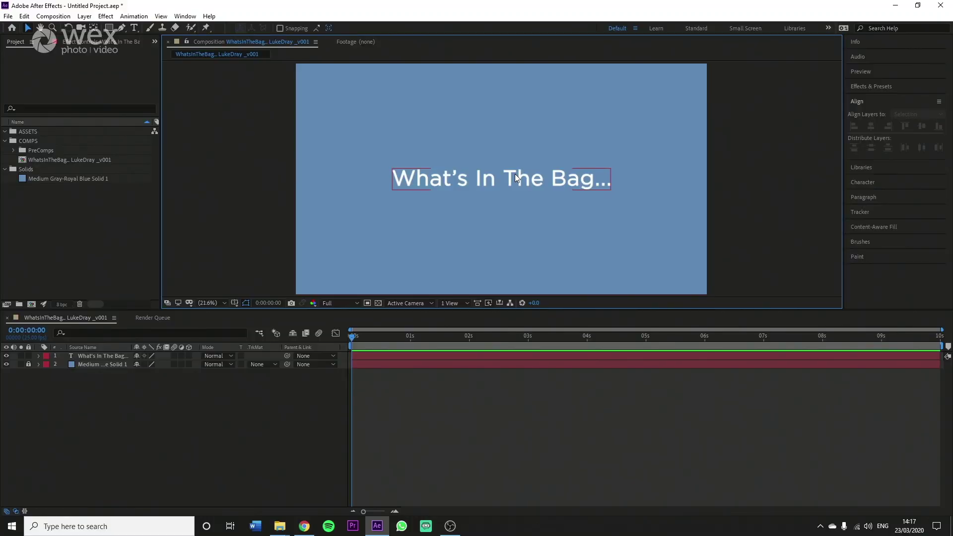
Step: Apply Animation Presets > Text > Animate In > Drop In By Character to the title layer
{"action": "left_click", "coordinate": [515, 176]}
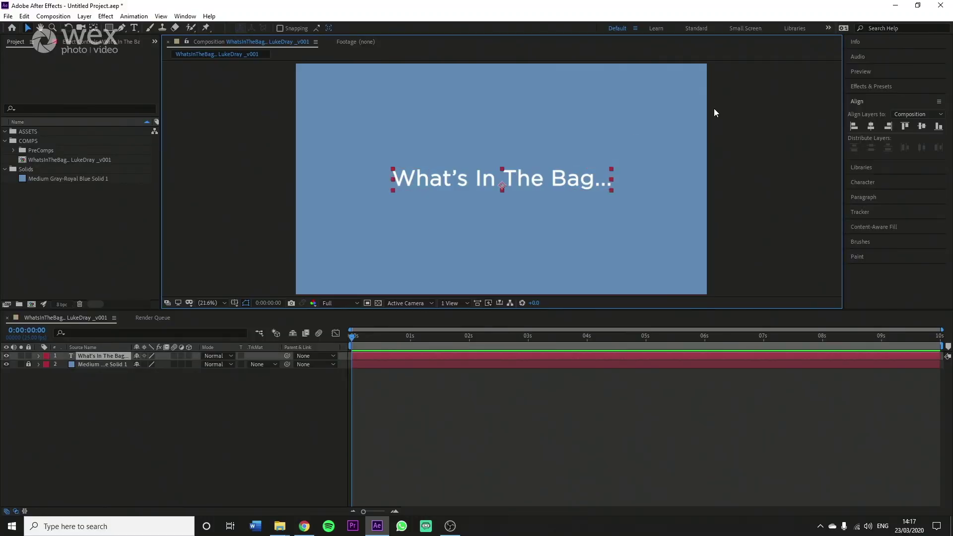
{"action": "left_click", "coordinate": [872, 86]}
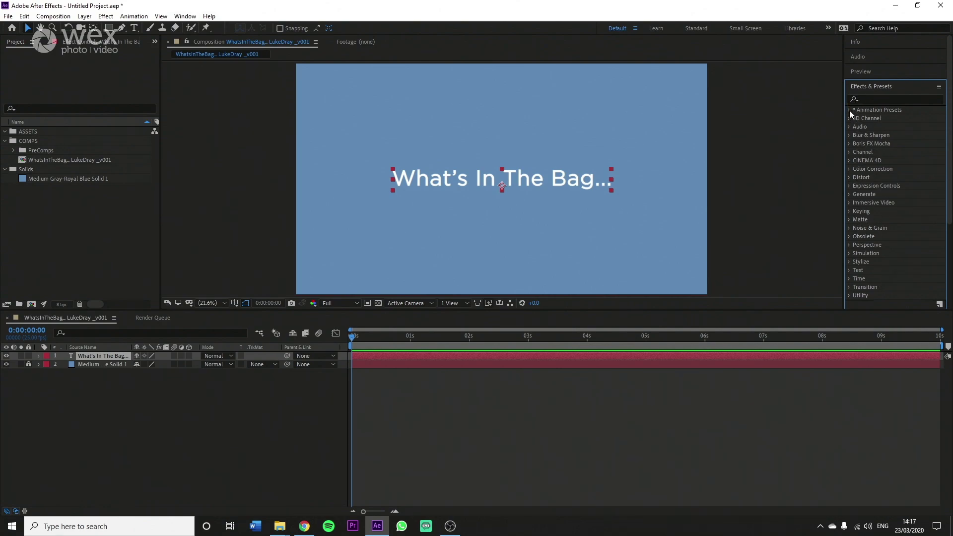
{"action": "left_click", "coordinate": [848, 110]}
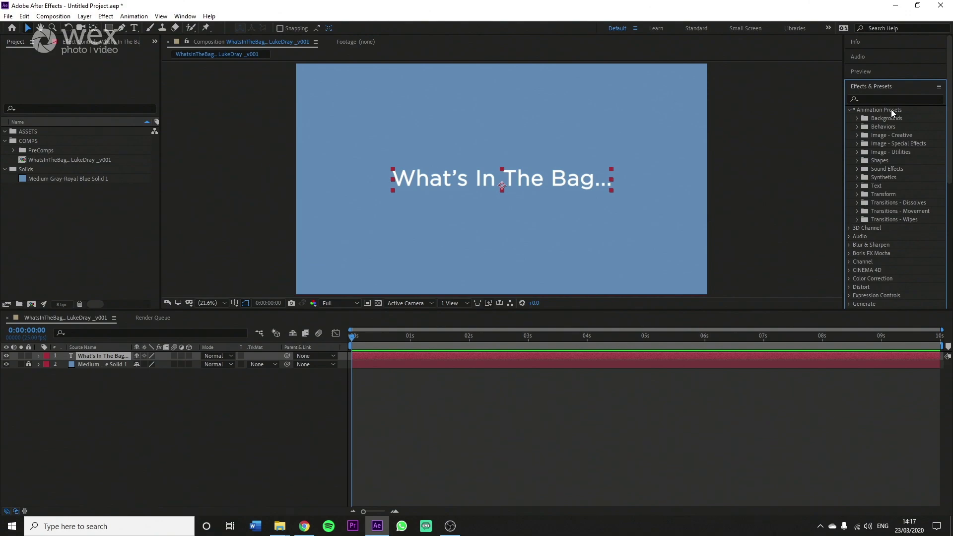
{"action": "left_click", "coordinate": [856, 186]}
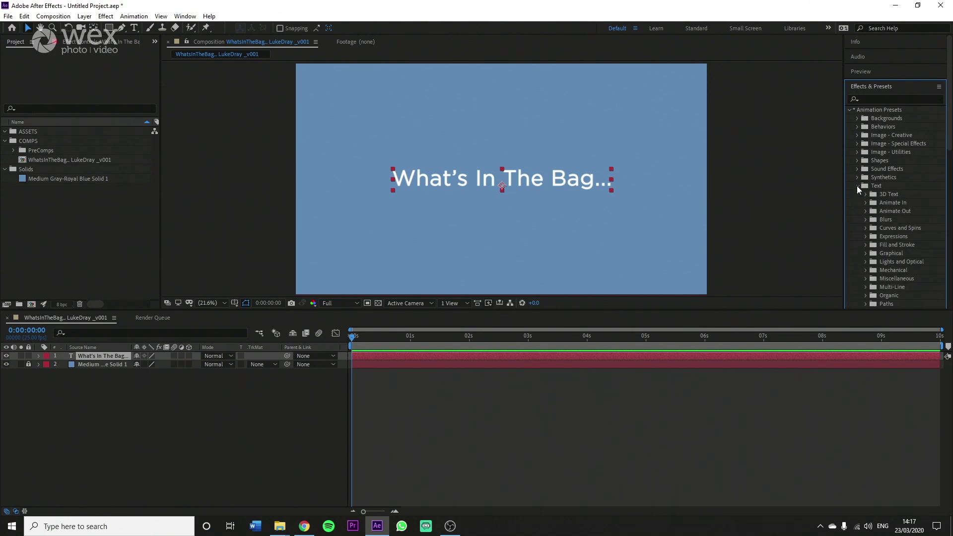
{"action": "left_click", "coordinate": [865, 203]}
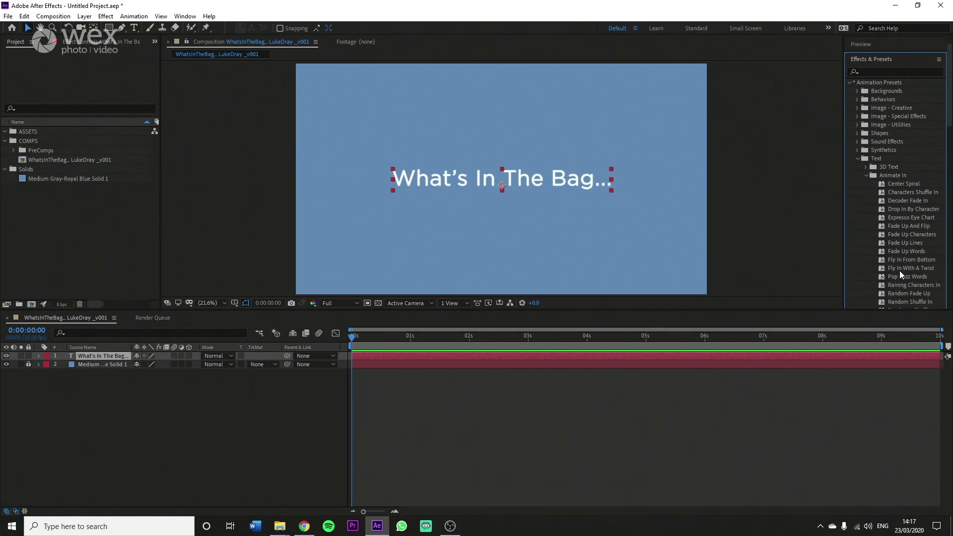
{"action": "scroll", "coordinate": [897, 208], "scroll_direction": "down", "scroll_amount": 1}
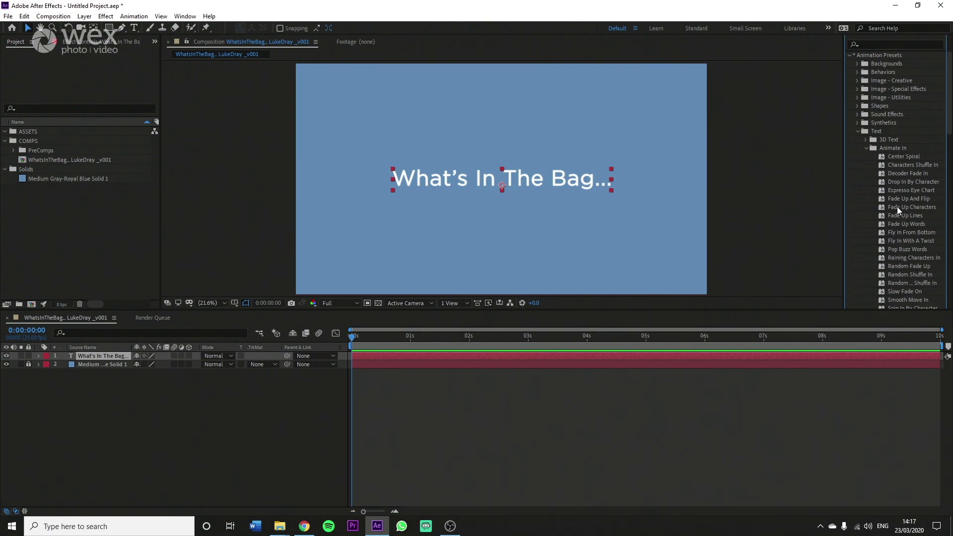
{"action": "double_click", "coordinate": [882, 182]}
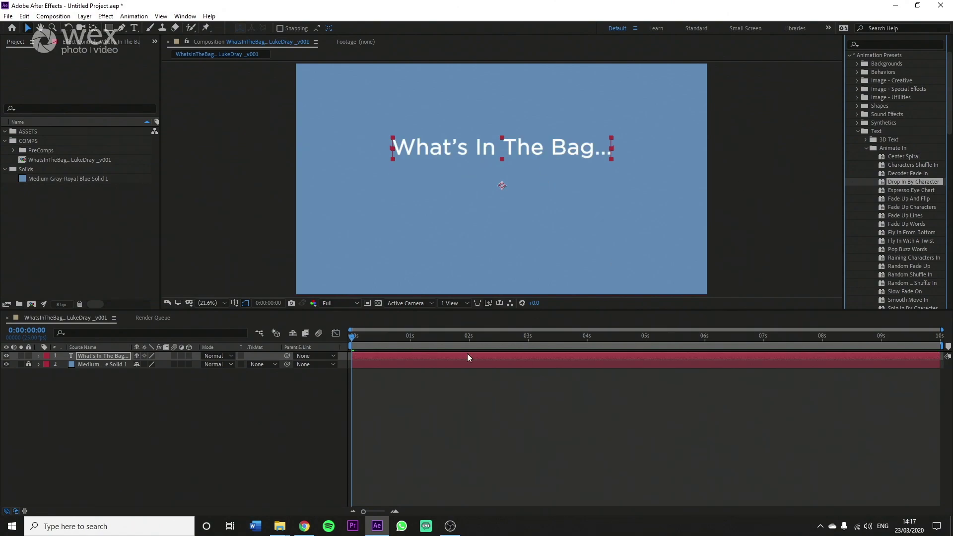
Step: Scrub the drop-in animation and reveal its Range Selector Start keyframes
{"action": "left_click_drag", "start_coordinate": [363, 335], "coordinate": [522, 334]}
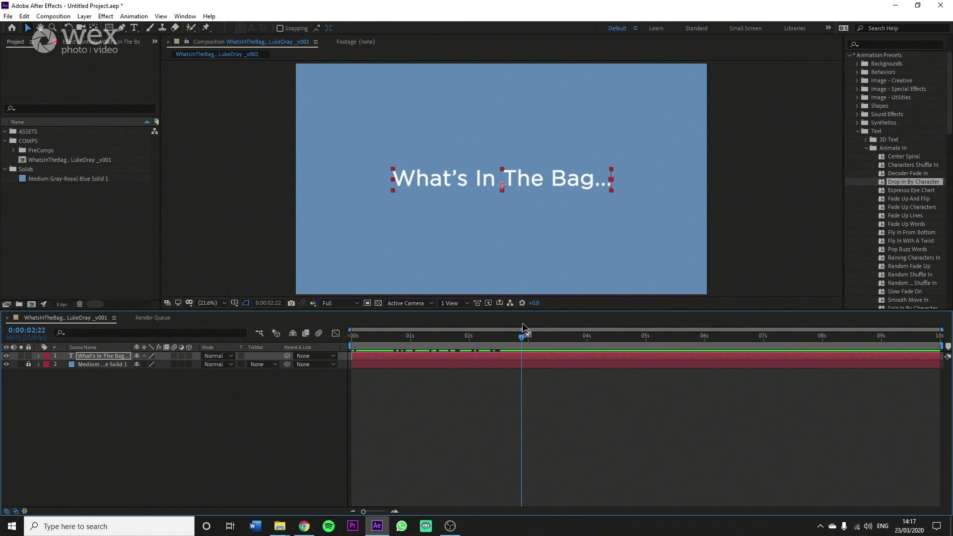
{"action": "key", "text": "u"}
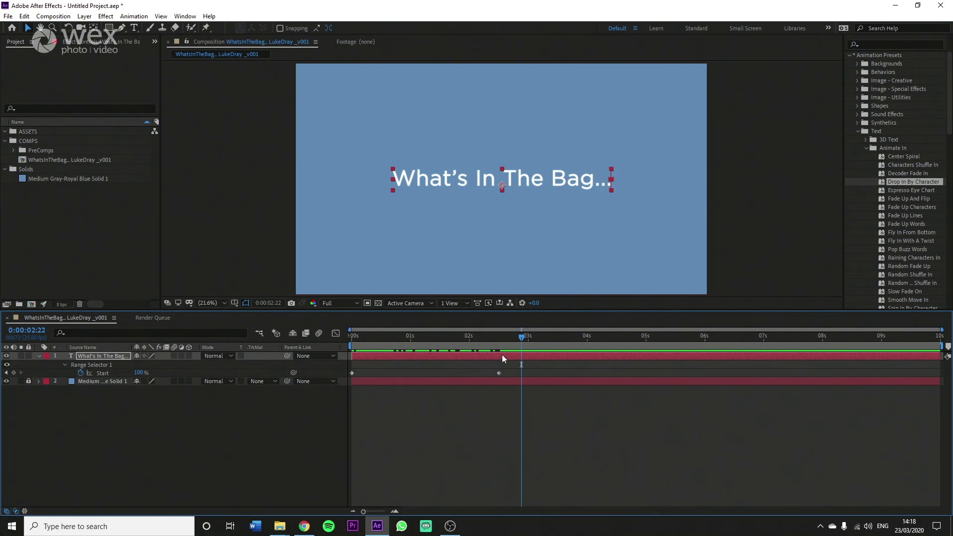
{"action": "left_click", "coordinate": [501, 335]}
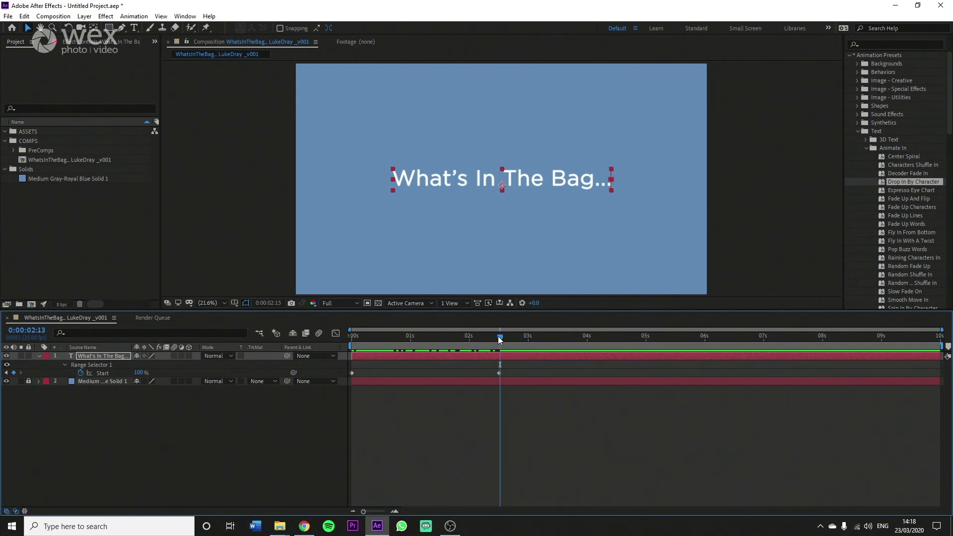
{"action": "left_click_drag", "start_coordinate": [500, 338], "coordinate": [499, 339]}
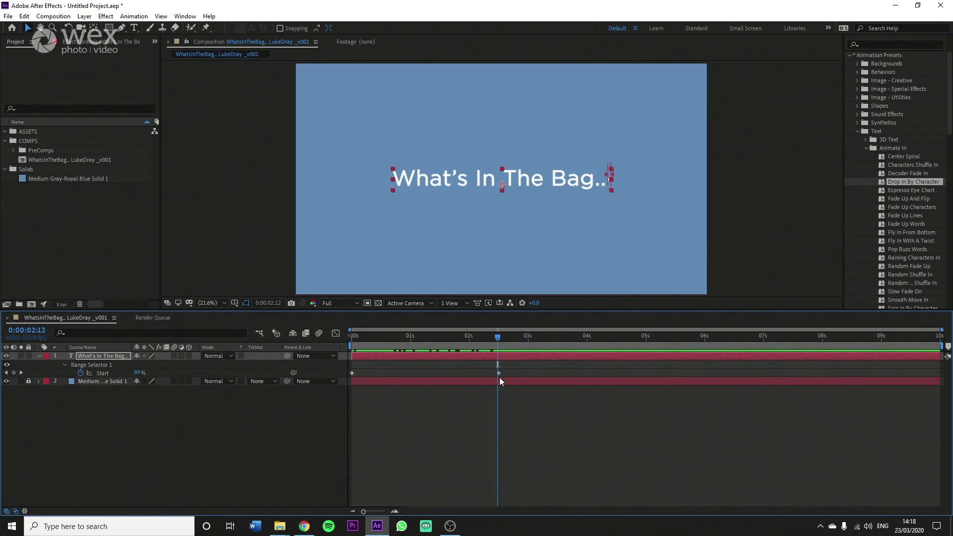
{"action": "mouse_move", "coordinate": [498, 337]}
{"action": "left_mouse_down"}
{"action": "mouse_move", "coordinate": [343, 340]}
{"action": "mouse_move", "coordinate": [500, 342]}
{"action": "left_mouse_up"}
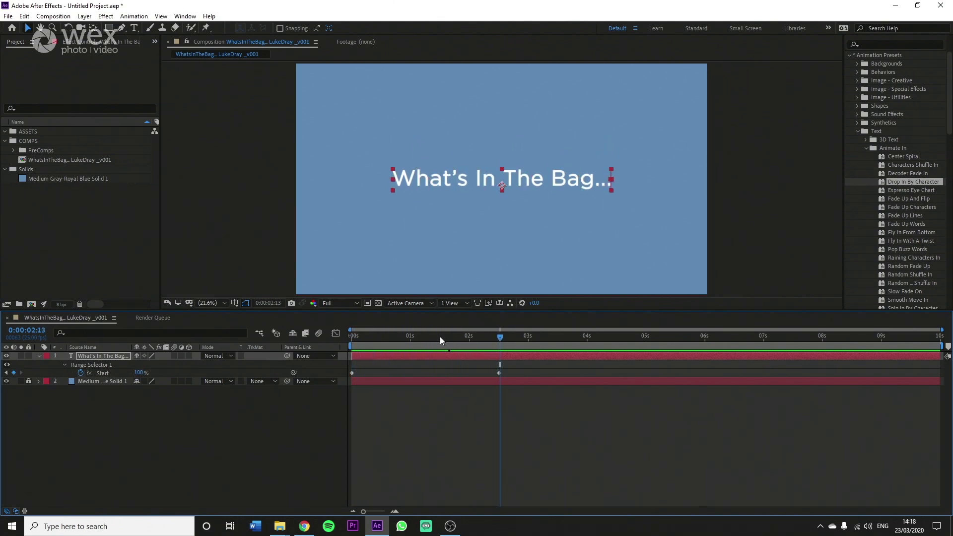
Step: Move the ending Start keyframe to 0:00:01:00 and preview the faster drop-in
{"action": "left_click", "coordinate": [412, 341]}
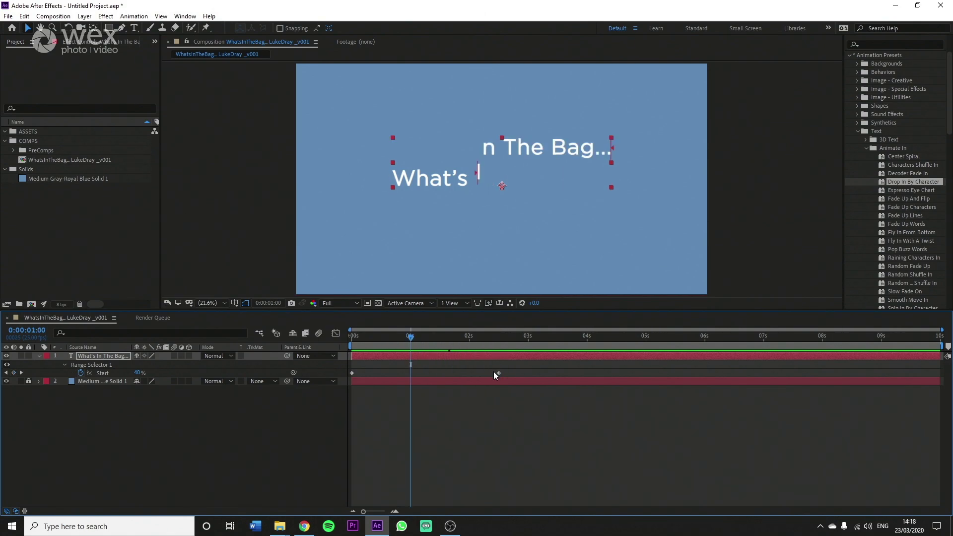
{"action": "left_click_drag", "start_coordinate": [498, 372], "coordinate": [411, 376]}
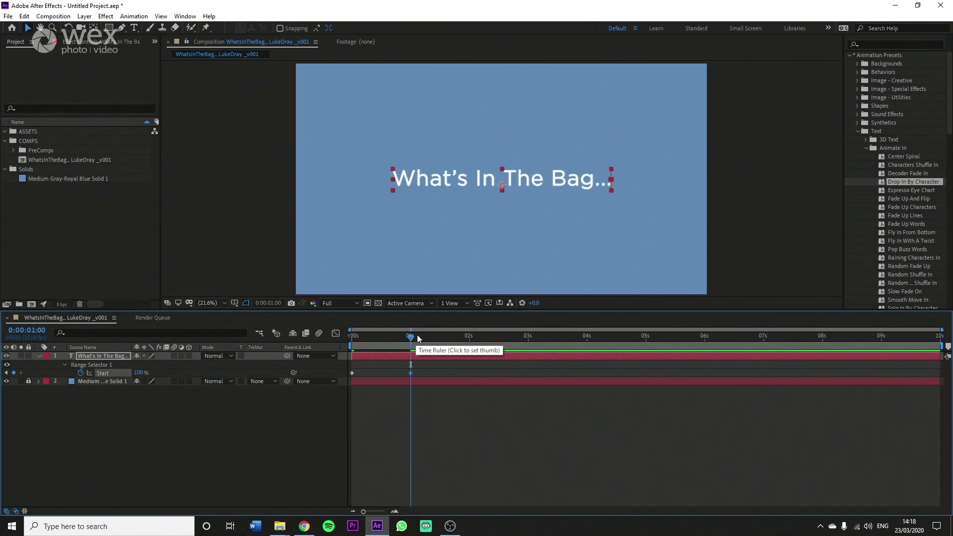
{"action": "left_click_drag", "start_coordinate": [413, 337], "coordinate": [300, 338]}
{"action": "key", "text": "space"}
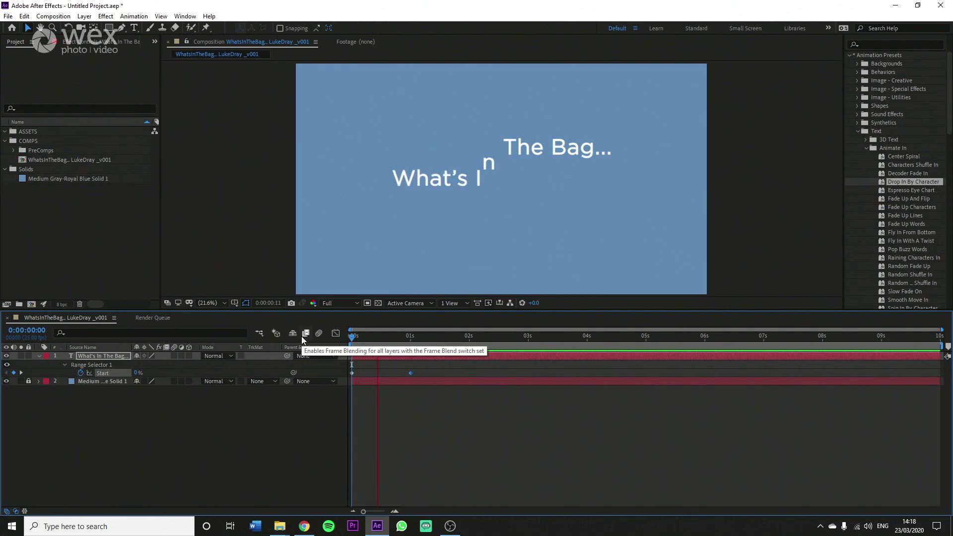
{"action": "key", "text": "space"}
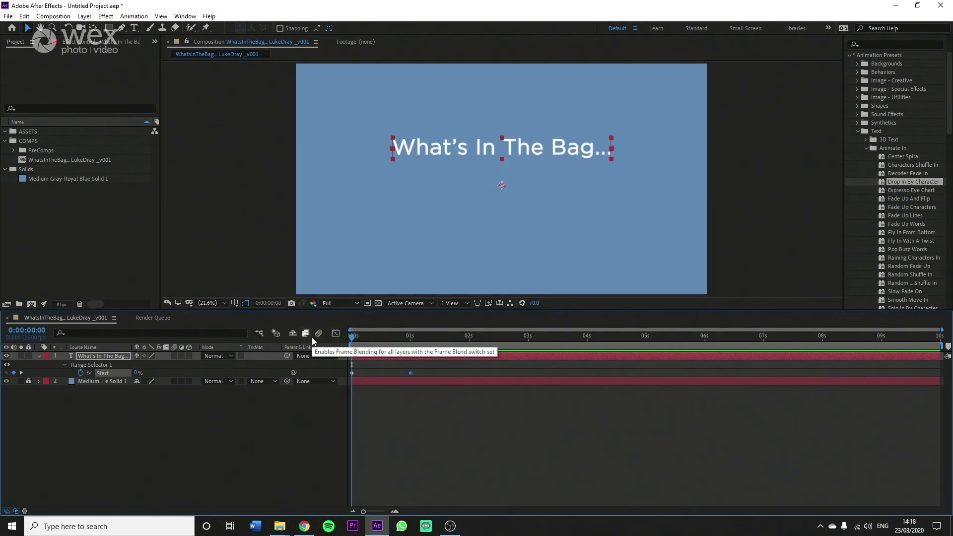
{"action": "key", "text": "space"}
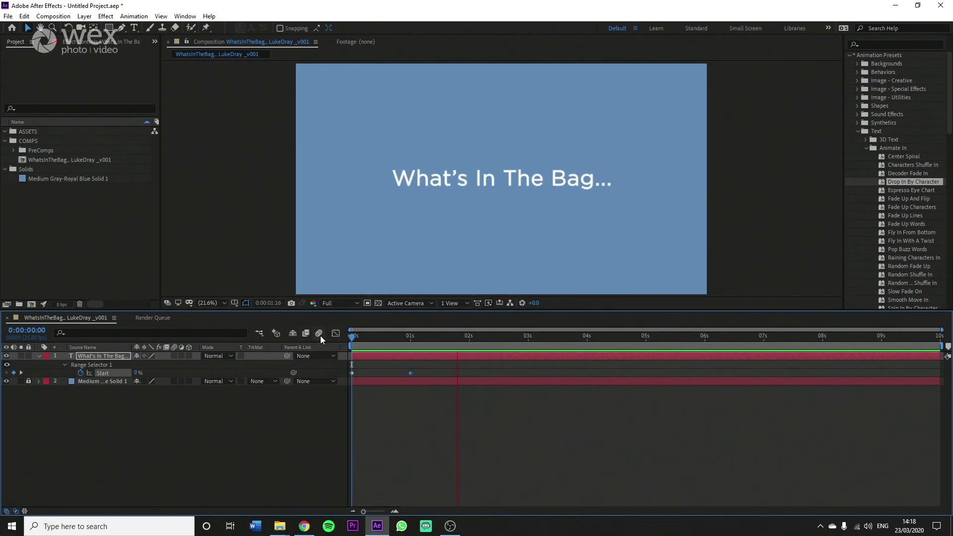
{"action": "key", "text": "space"}
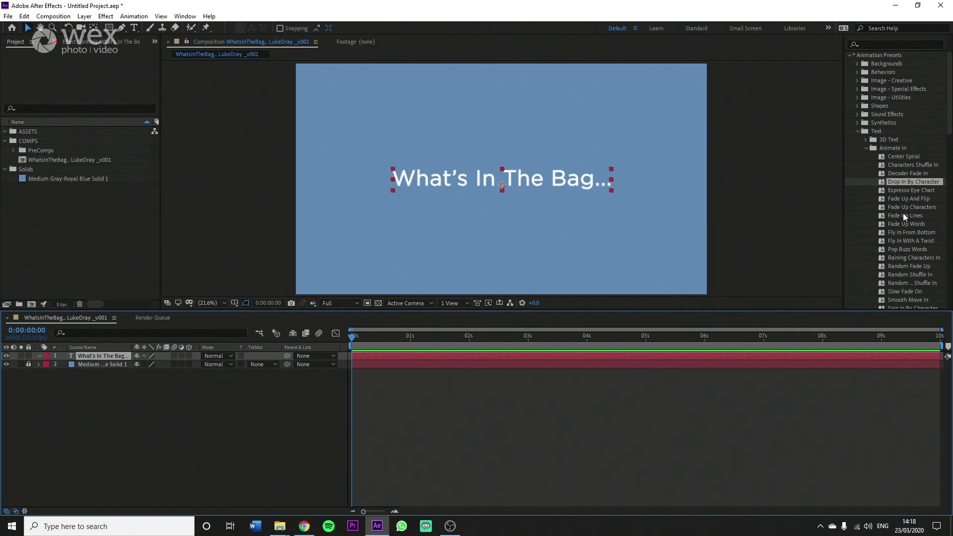
Step: Apply the Typewriter text preset to the title and show its Start keyframes
{"action": "scroll", "coordinate": [903, 213], "scroll_direction": "down", "scroll_amount": 1}
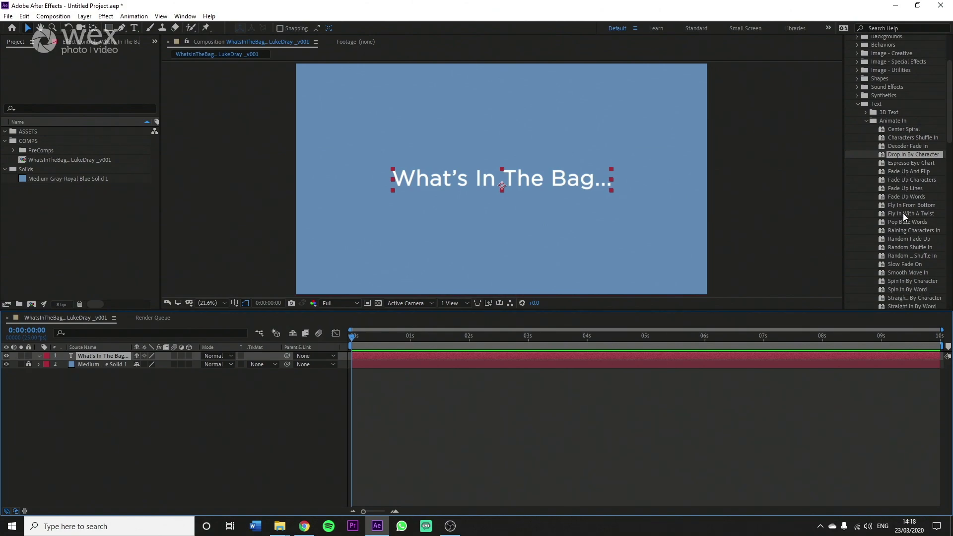
{"action": "scroll", "coordinate": [903, 213], "scroll_direction": "down", "scroll_amount": 4}
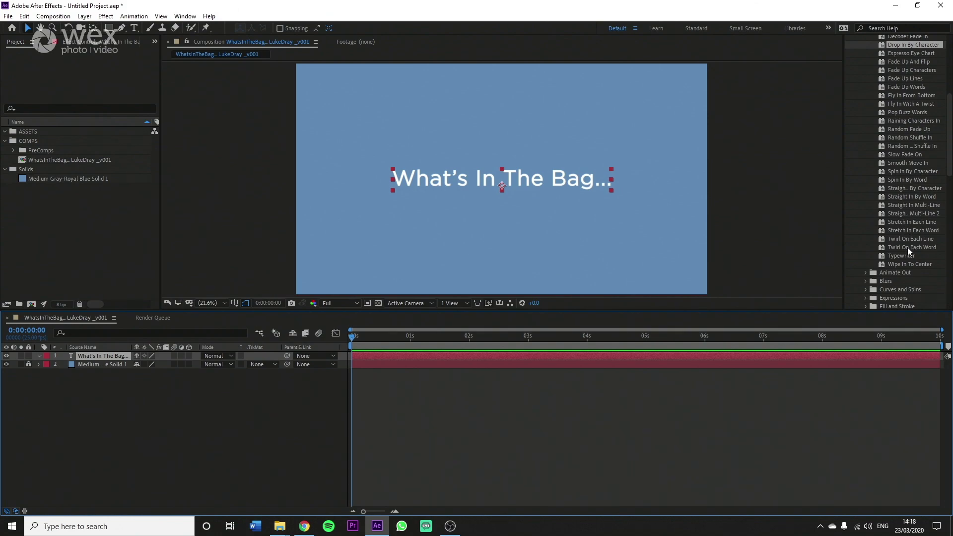
{"action": "left_click", "coordinate": [880, 256]}
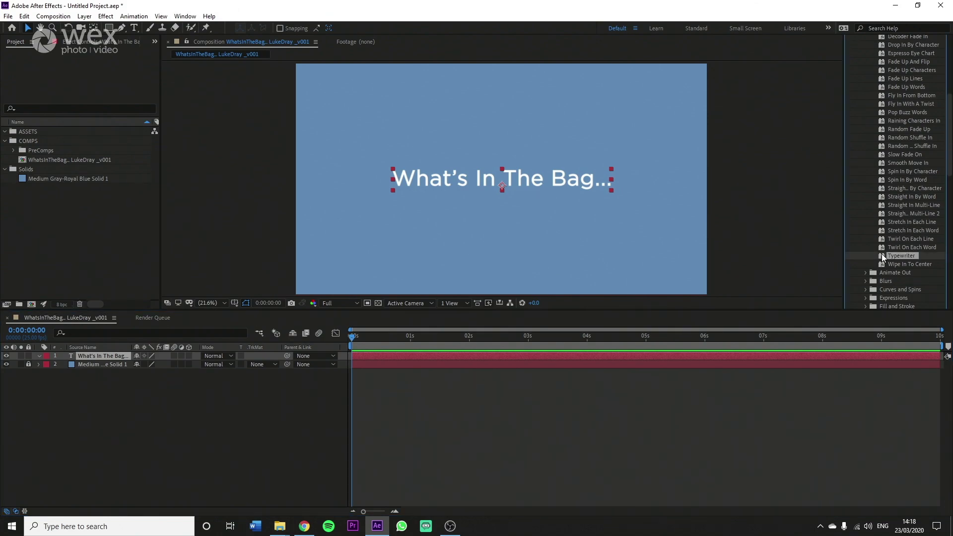
{"action": "double_click", "coordinate": [881, 254]}
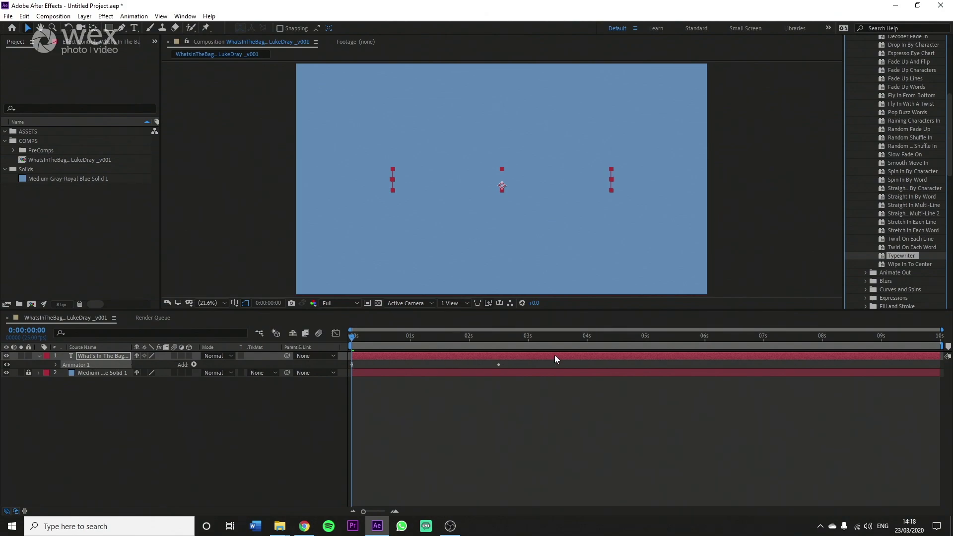
{"action": "left_click", "coordinate": [400, 355]}
{"action": "key", "text": "u"}
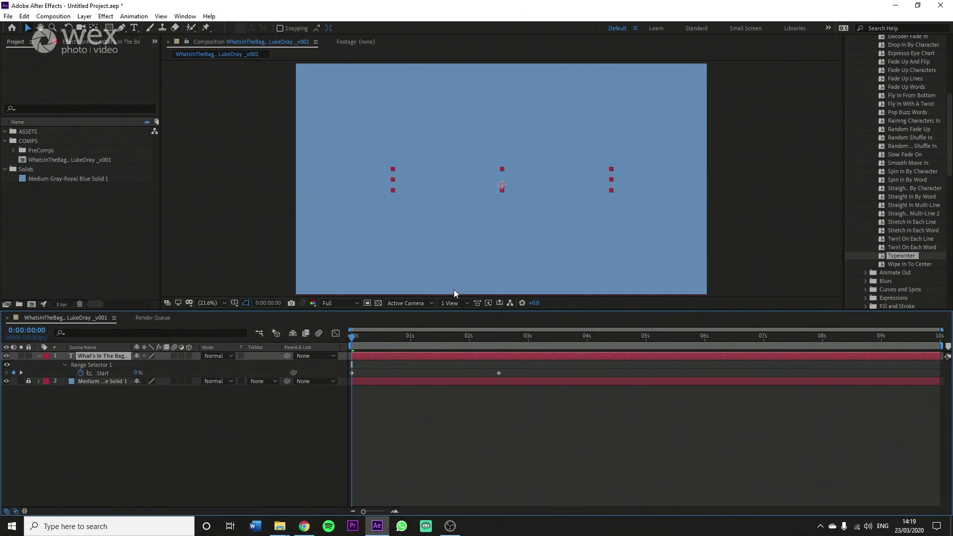
Step: Scrub and preview the typewriter animation
{"action": "left_click_drag", "start_coordinate": [362, 335], "coordinate": [341, 346]}
{"action": "key", "text": "space"}
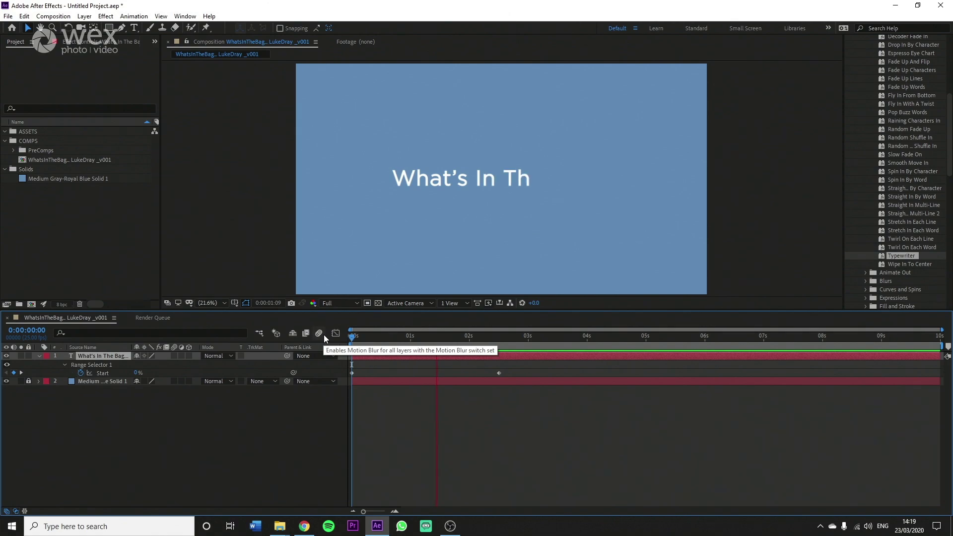
{"action": "key", "text": "space"}
{"action": "left_click", "coordinate": [399, 337]}
Step: Retime the ending Start keyframe to 1 second, then to 0:00:01:11
{"action": "left_click_drag", "start_coordinate": [400, 341], "coordinate": [411, 344]}
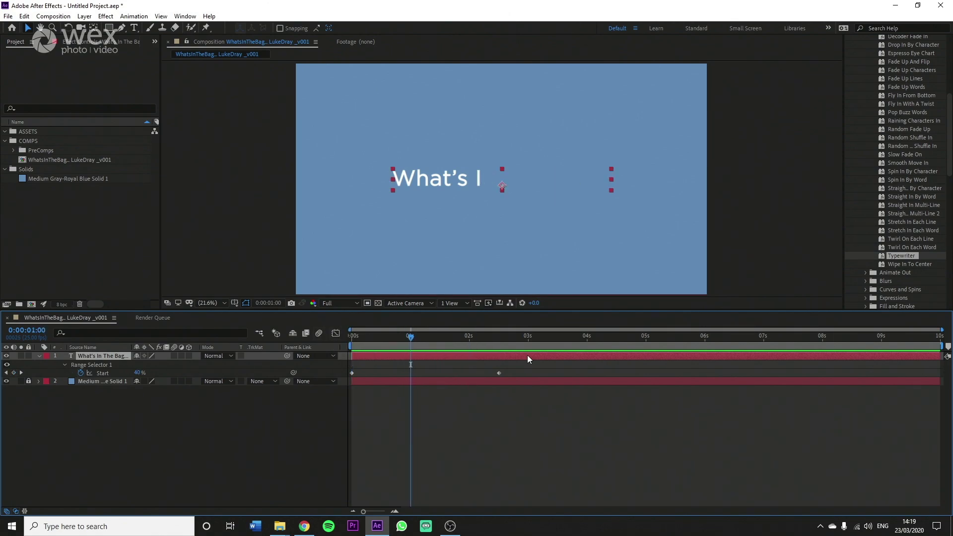
{"action": "left_click_drag", "start_coordinate": [499, 373], "coordinate": [412, 373]}
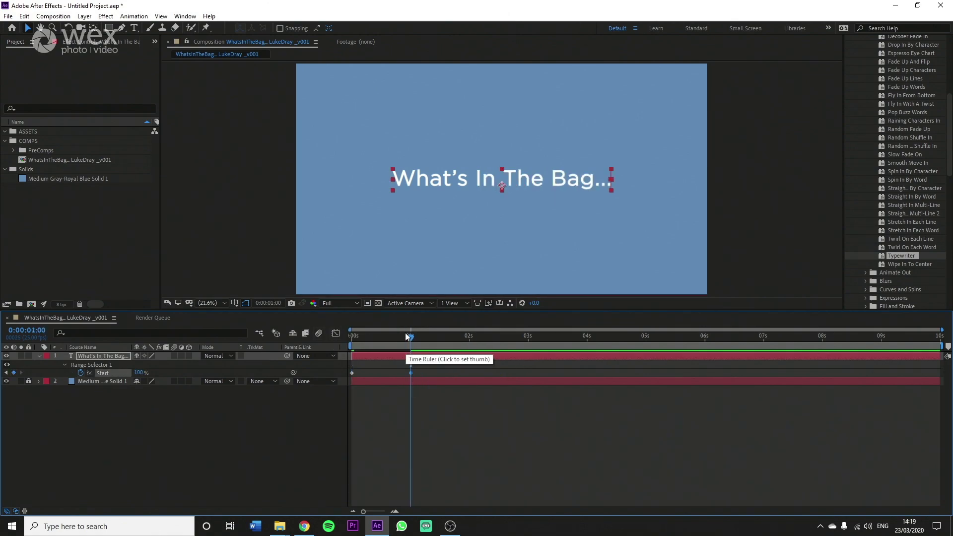
{"action": "left_click_drag", "start_coordinate": [405, 333], "coordinate": [261, 338]}
{"action": "key", "text": "space"}
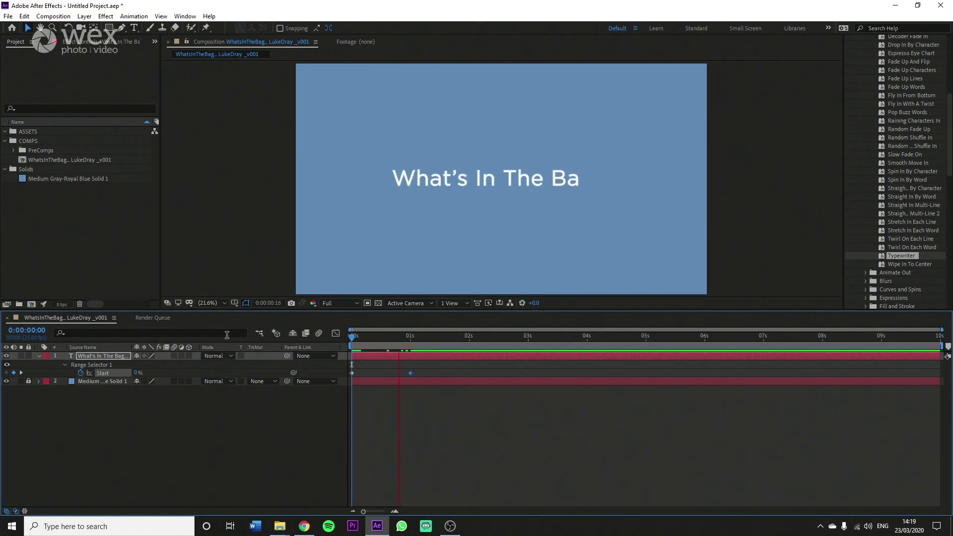
{"action": "key", "text": "space"}
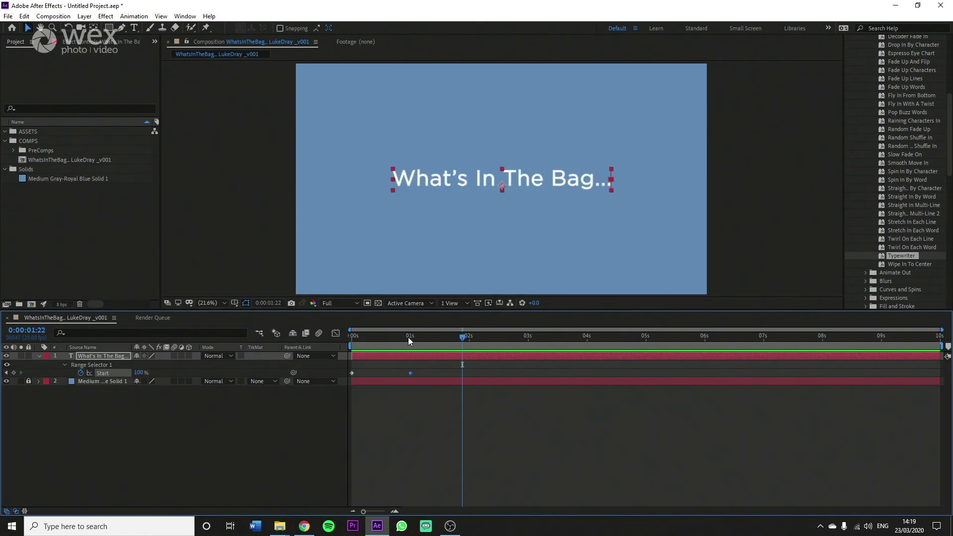
{"action": "left_click", "coordinate": [437, 337]}
{"action": "left_click_drag", "start_coordinate": [409, 372], "coordinate": [436, 375]}
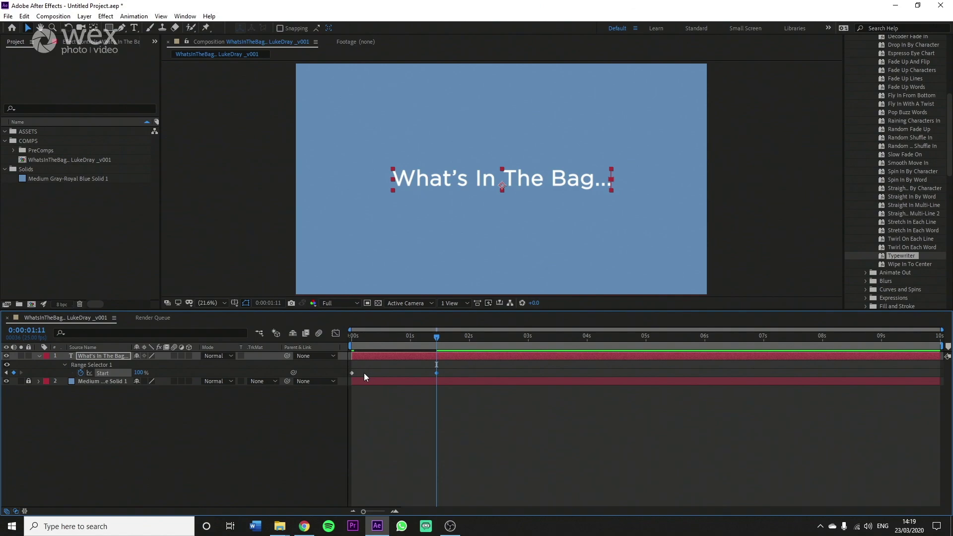
Step: Apply Keyframe Assistant > Easy Ease In to the final Start keyframe
{"action": "right_click", "coordinate": [436, 373]}
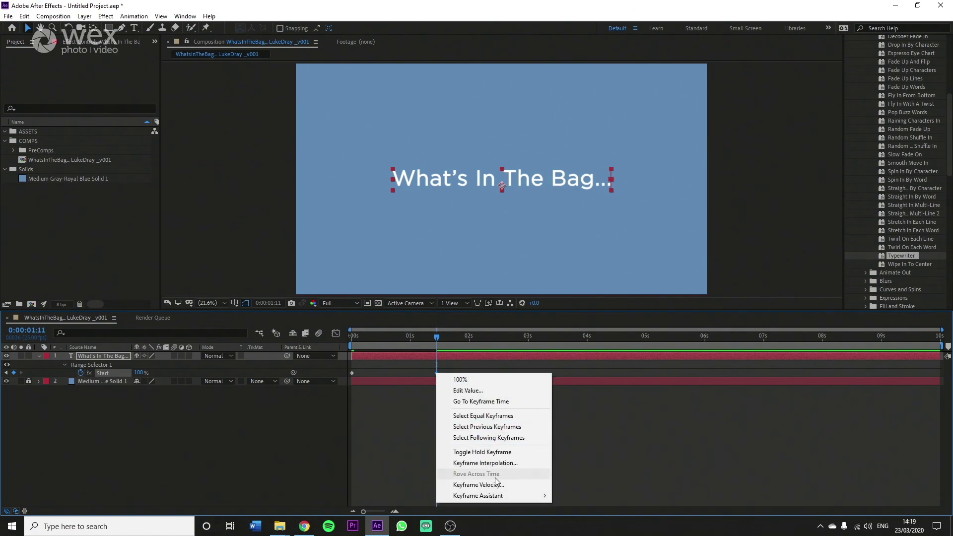
{"action": "mouse_move", "coordinate": [502, 497]}
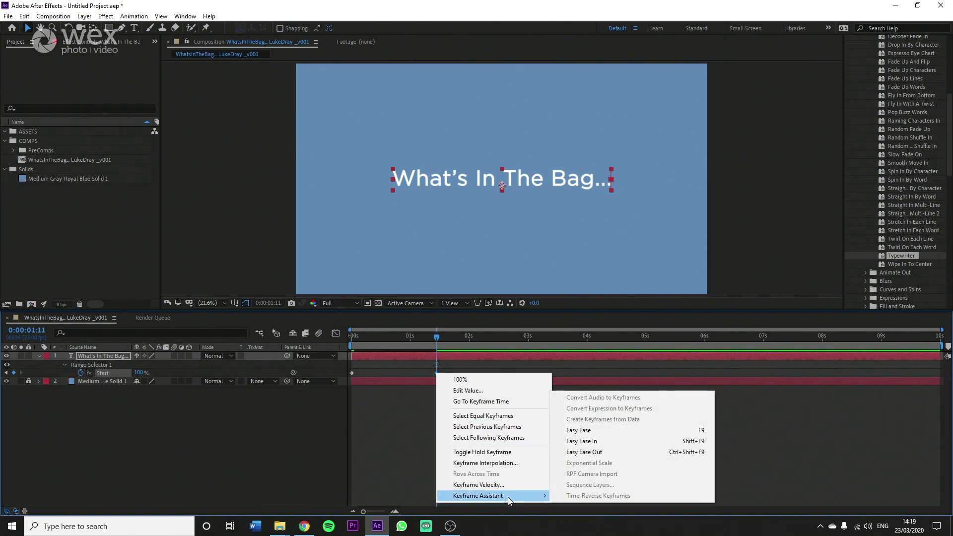
{"action": "left_click", "coordinate": [603, 439]}
{"action": "left_click", "coordinate": [436, 374]}
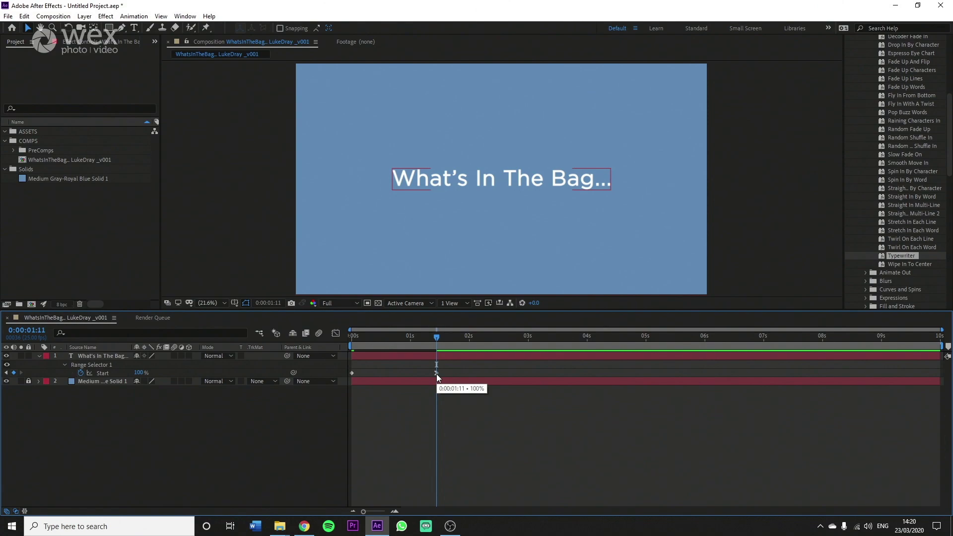
{"action": "left_click", "coordinate": [430, 382]}
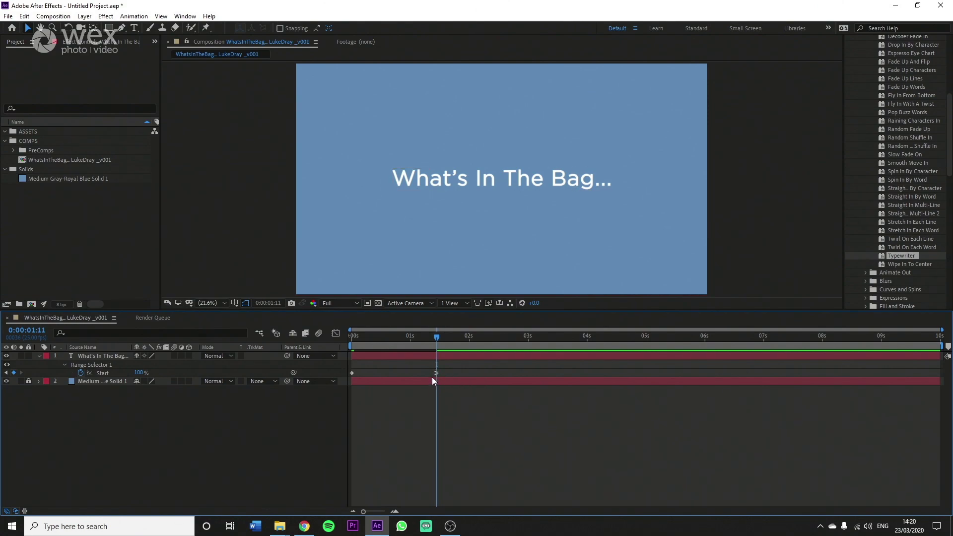
Step: Preview the eased type-on from the start and park the time at 0:00:01:15
{"action": "left_click_drag", "start_coordinate": [436, 337], "coordinate": [315, 335]}
{"action": "key", "text": "space"}
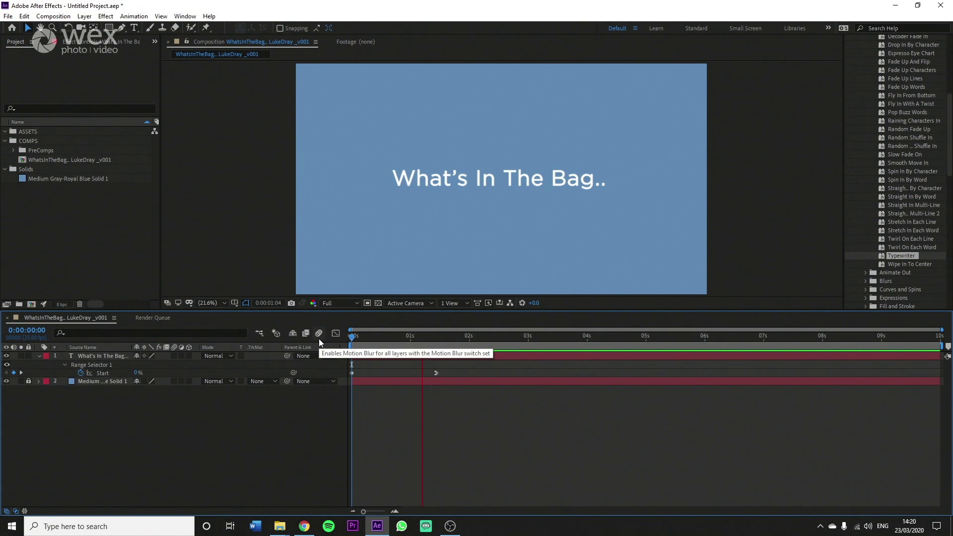
{"action": "key", "text": "space"}
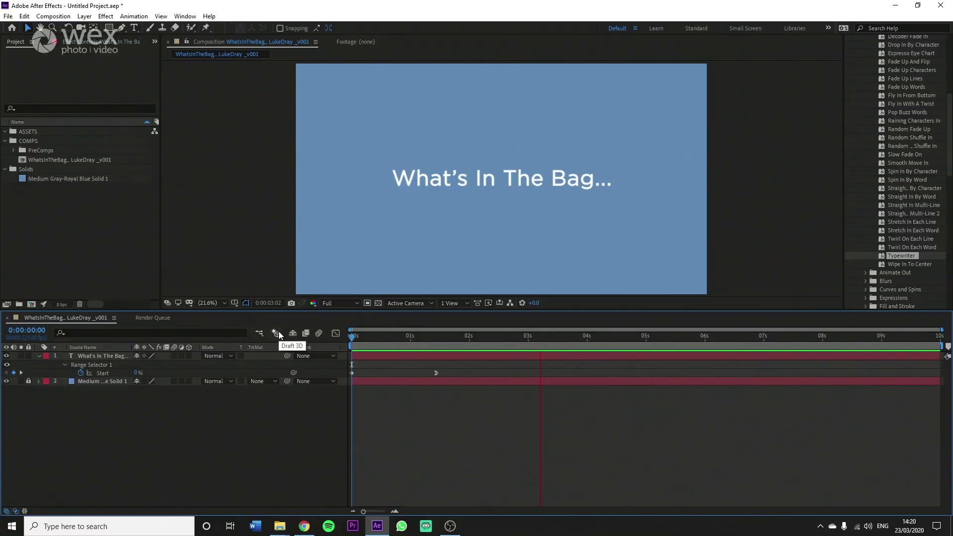
{"action": "key", "text": "space"}
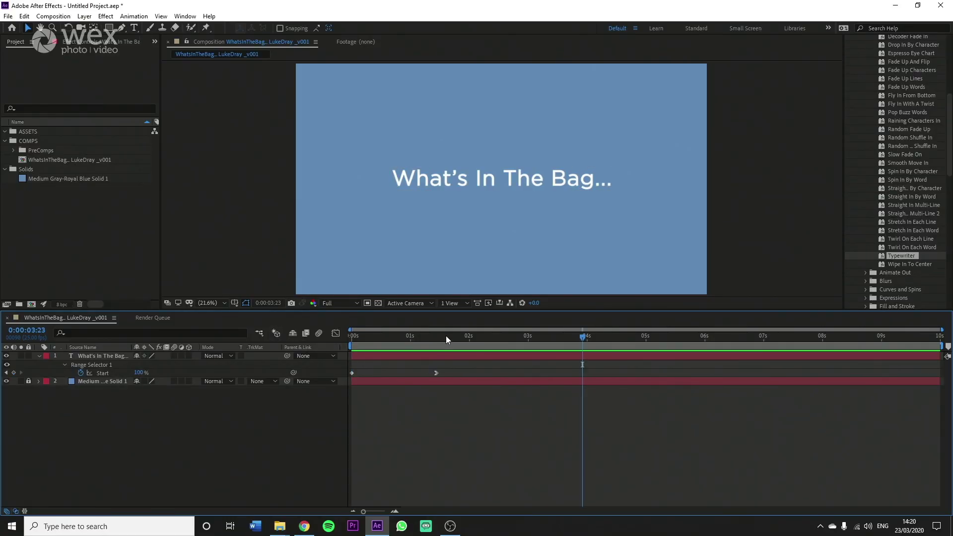
{"action": "left_click", "coordinate": [446, 336]}
{"action": "left_click", "coordinate": [280, 526]}
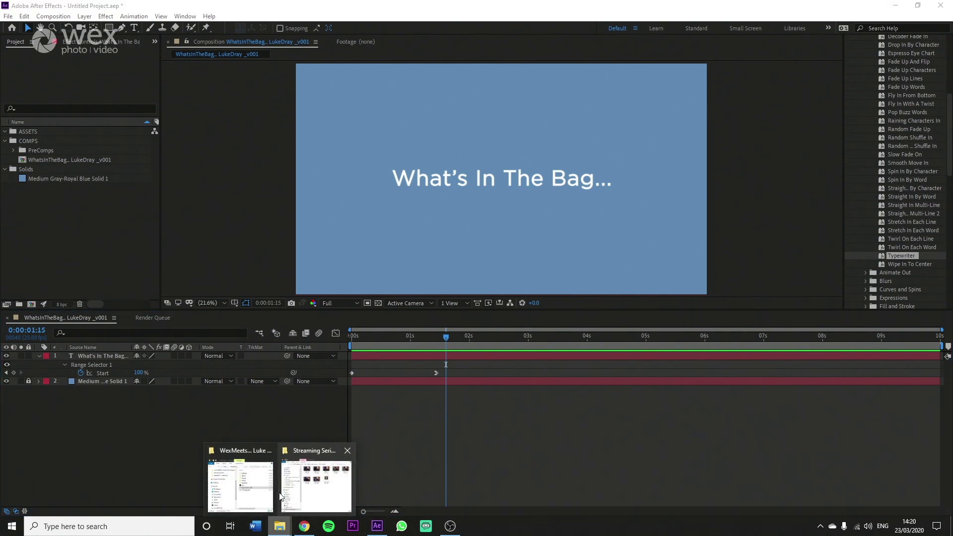
Step: Import Bag_Closed-_v001.png into the ASSETS folder and add it to the composition
{"action": "left_click", "coordinate": [245, 468]}
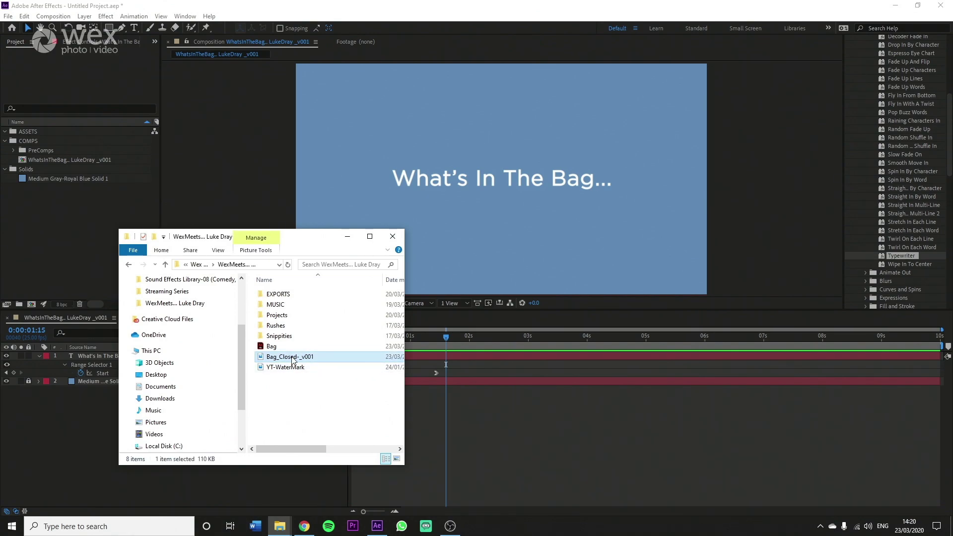
{"action": "left_click_drag", "start_coordinate": [293, 360], "coordinate": [31, 132]}
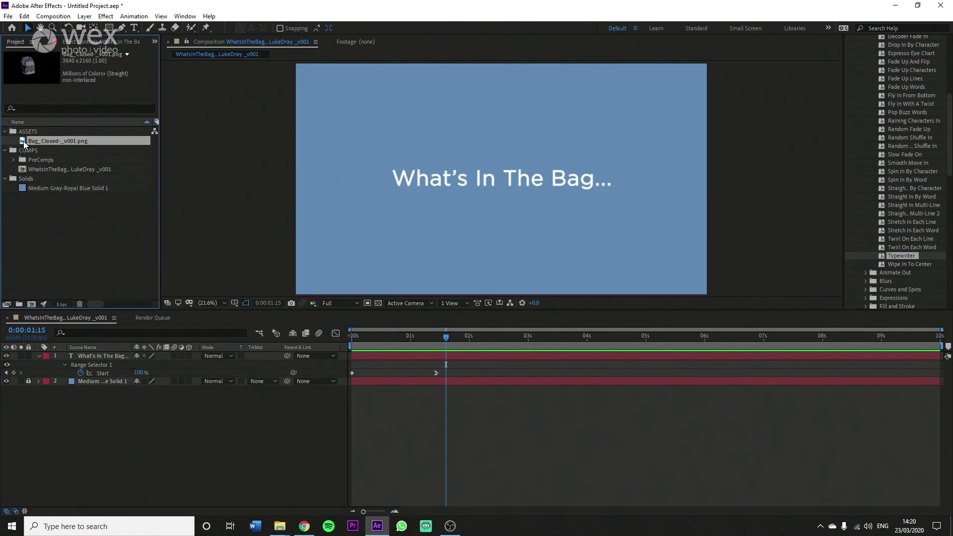
{"action": "left_click_drag", "start_coordinate": [23, 141], "coordinate": [497, 180]}
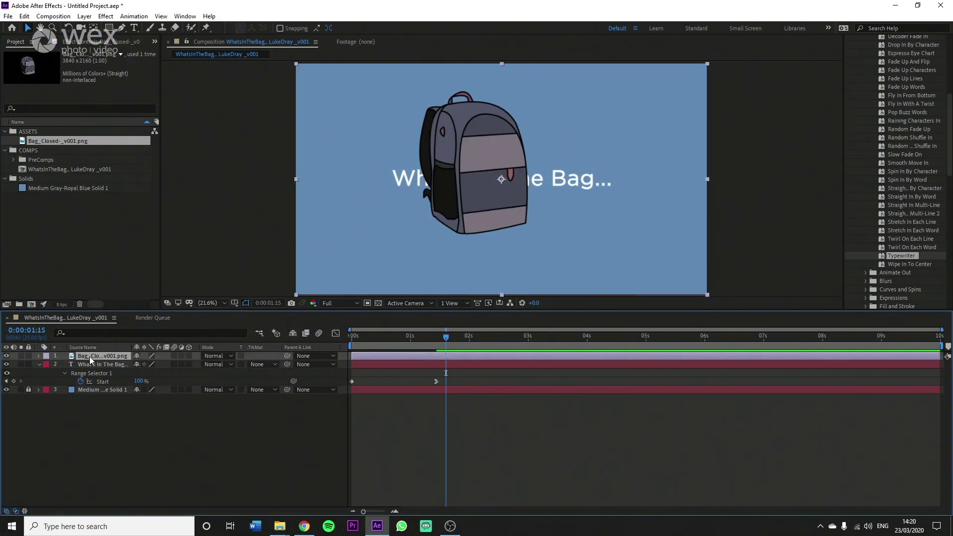
Step: Move the bag layer below the title, shrink the backpack, and shift it left
{"action": "left_click_drag", "start_coordinate": [91, 360], "coordinate": [94, 386]}
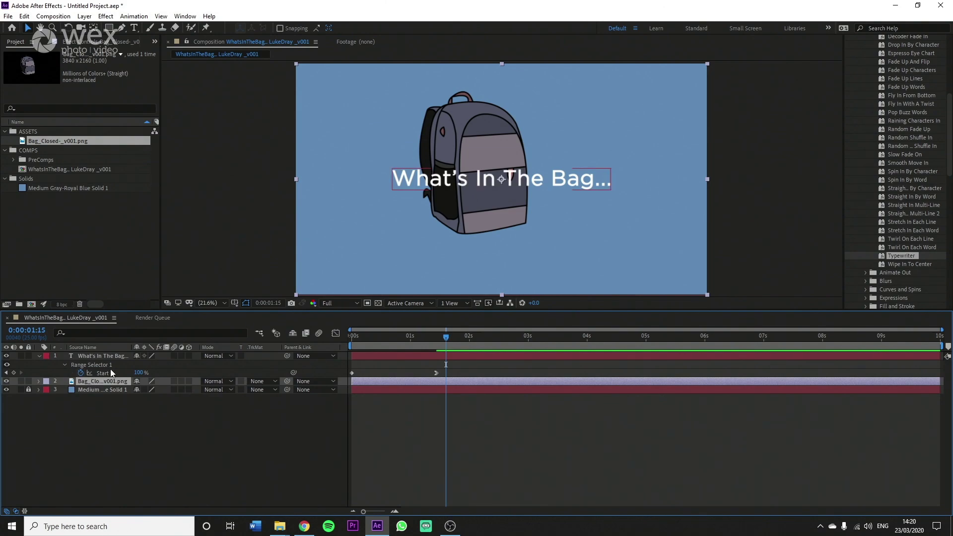
{"action": "left_click_drag", "start_coordinate": [707, 62], "coordinate": [615, 113]}
{"action": "left_click_drag", "start_coordinate": [543, 148], "coordinate": [457, 147]}
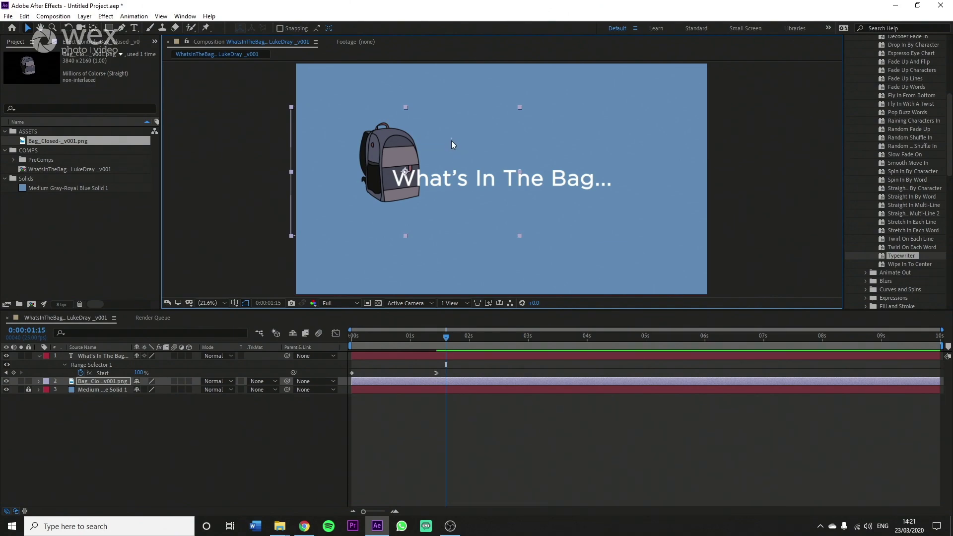
{"action": "key", "text": "Down"}
{"action": "key", "text": "Down"}
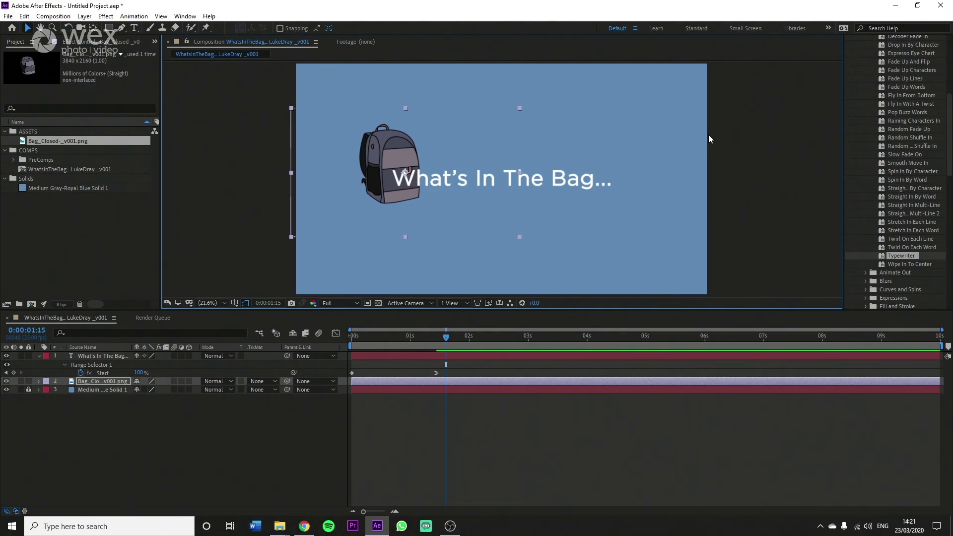
{"action": "key", "text": "shift+Left"}
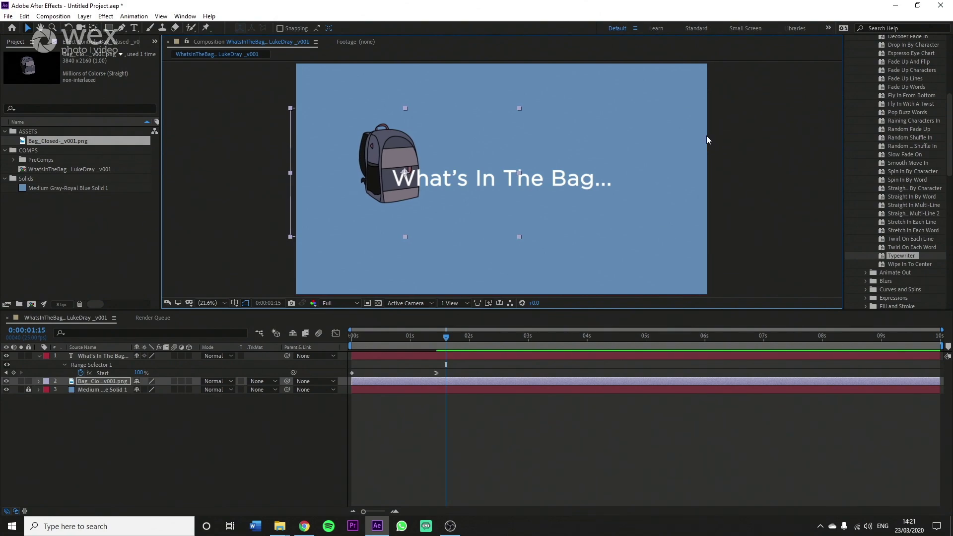
Step: Reposition the backpack further left so it sits beside the title
{"action": "left_click", "coordinate": [738, 137]}
{"action": "left_click", "coordinate": [423, 130]}
{"action": "left_click", "coordinate": [789, 133]}
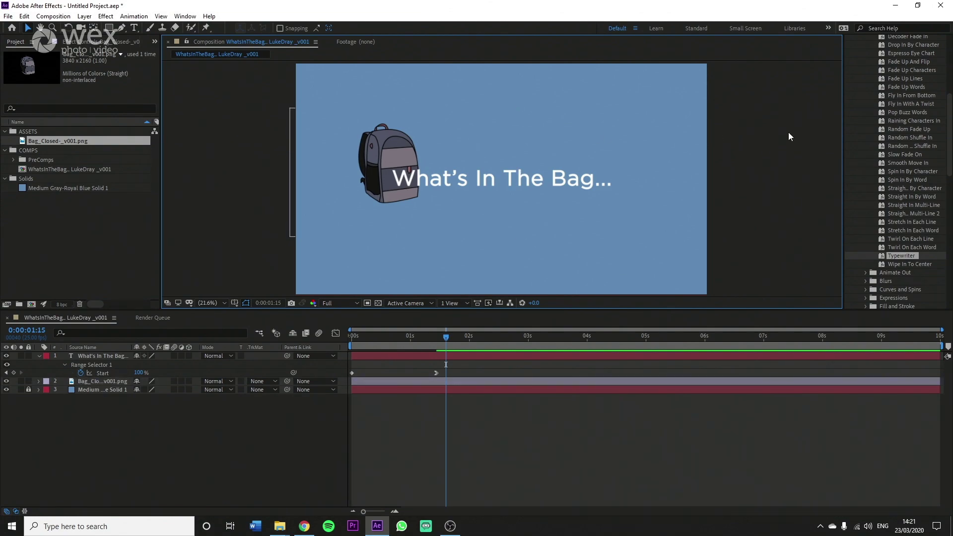
{"action": "left_click", "coordinate": [420, 135]}
{"action": "left_click_drag", "start_coordinate": [420, 135], "coordinate": [362, 142]}
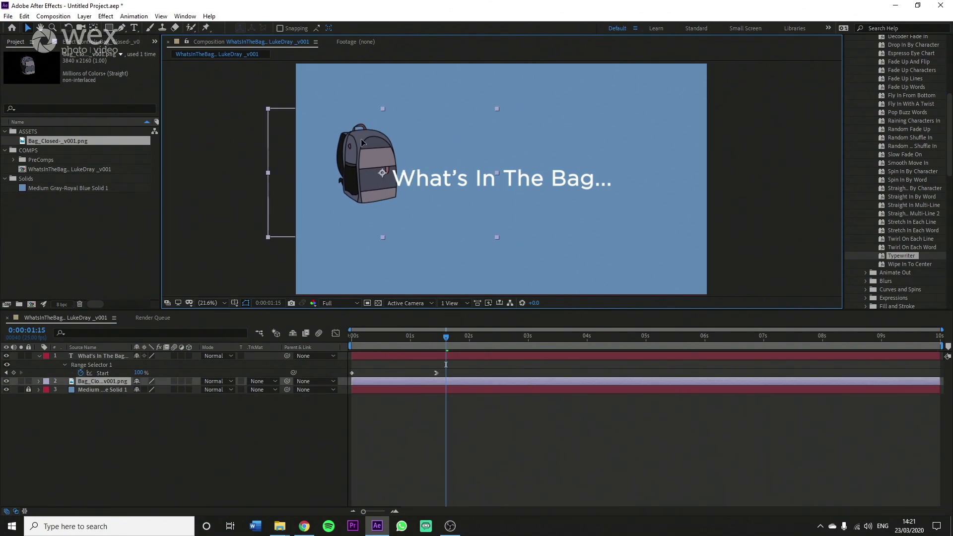
{"action": "left_click", "coordinate": [656, 112]}
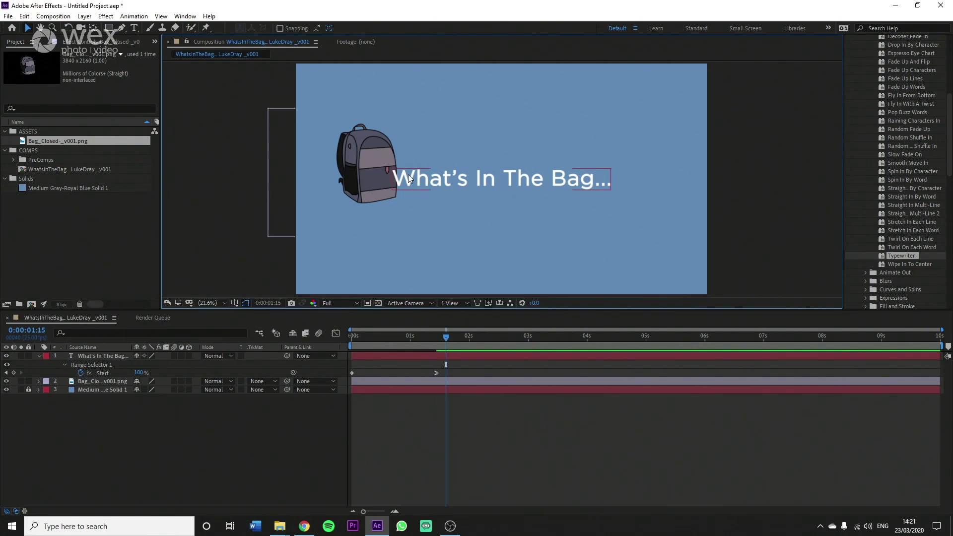
{"action": "left_click", "coordinate": [351, 161]}
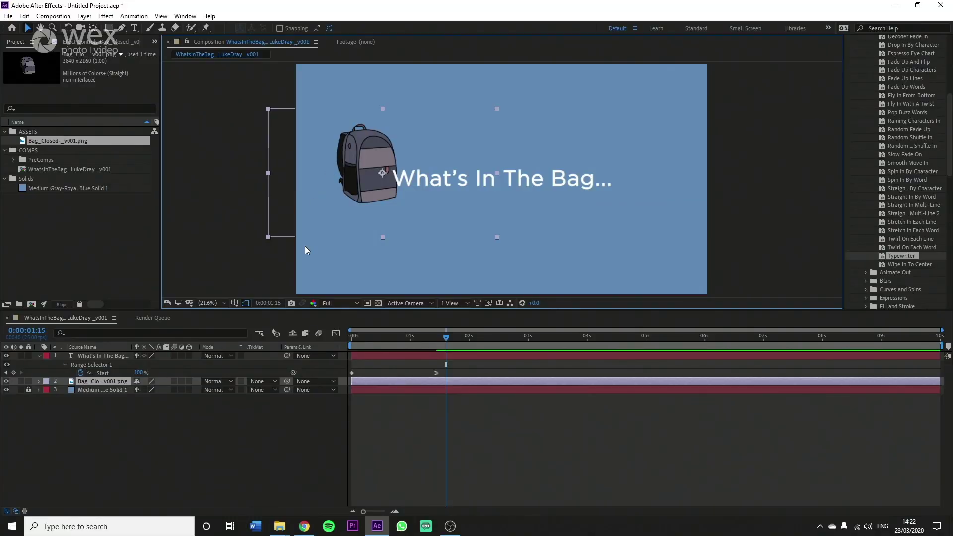
Step: Add a Bevel and Emboss layer style to the backpack layer and expand its settings
{"action": "right_click", "coordinate": [101, 384]}
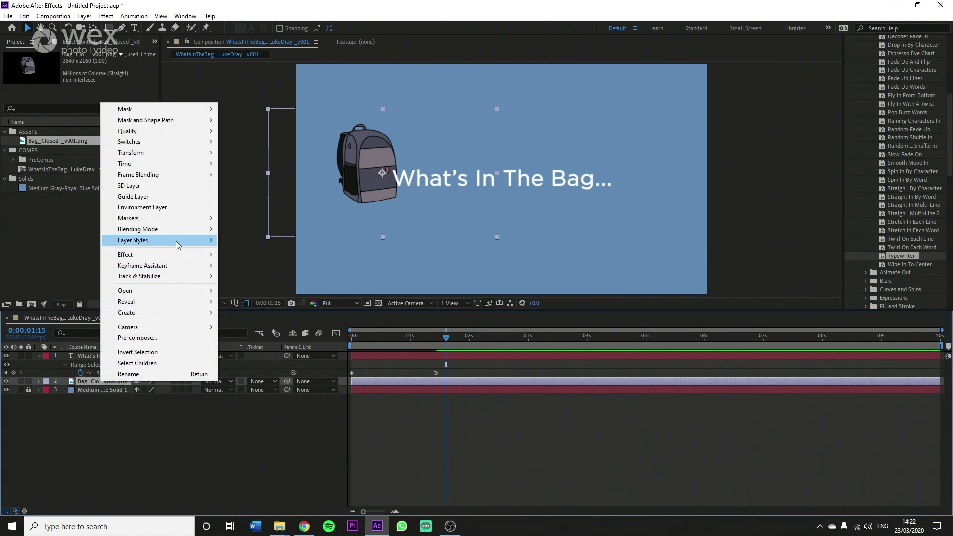
{"action": "mouse_move", "coordinate": [179, 243]}
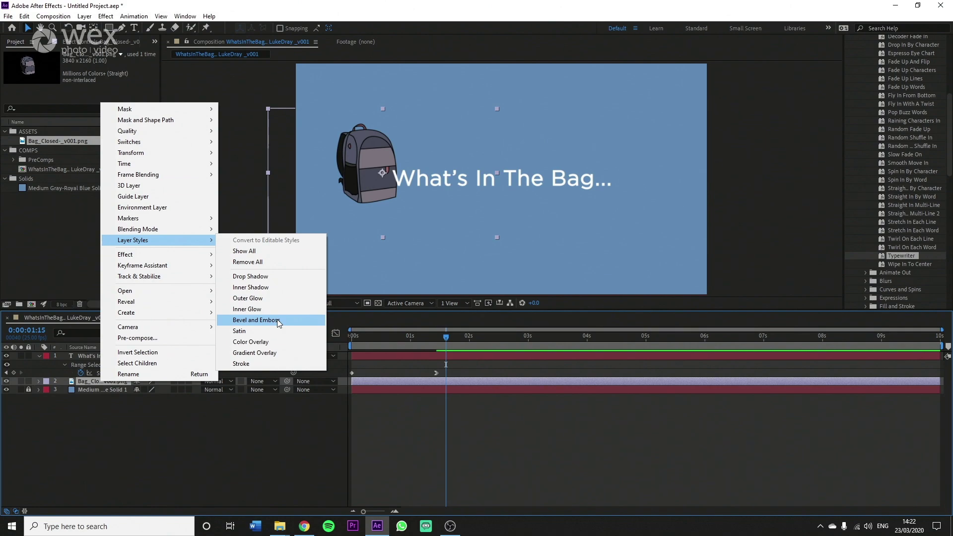
{"action": "left_click", "coordinate": [279, 321]}
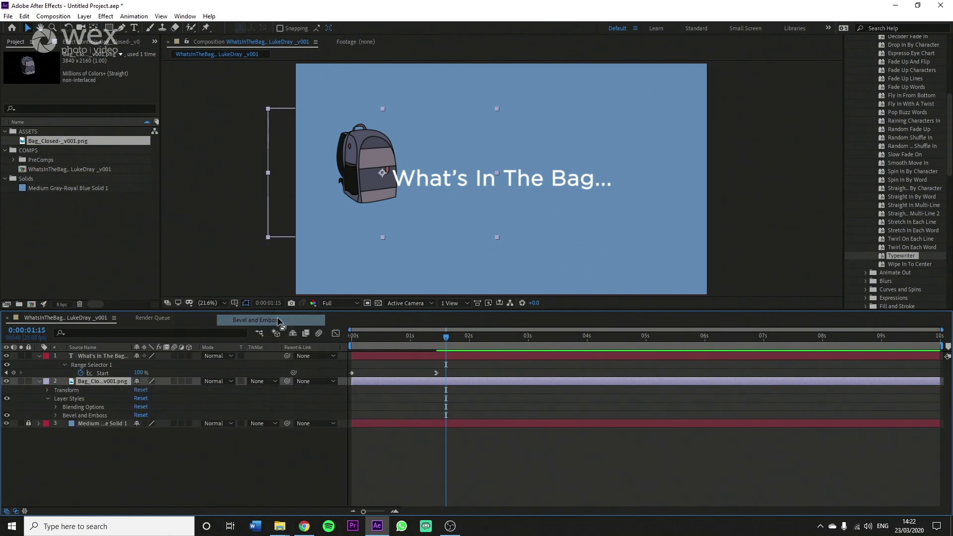
{"action": "left_click", "coordinate": [55, 415]}
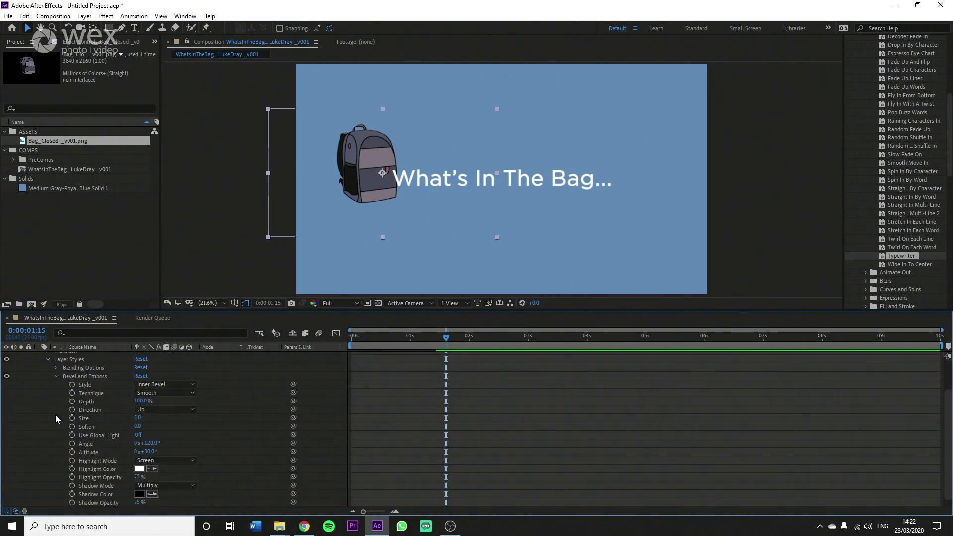
Step: Increase the bevel Size to 44, set Soften to 16 and lower Depth to 80%
{"action": "scroll", "coordinate": [56, 413], "scroll_direction": "up", "scroll_amount": 1}
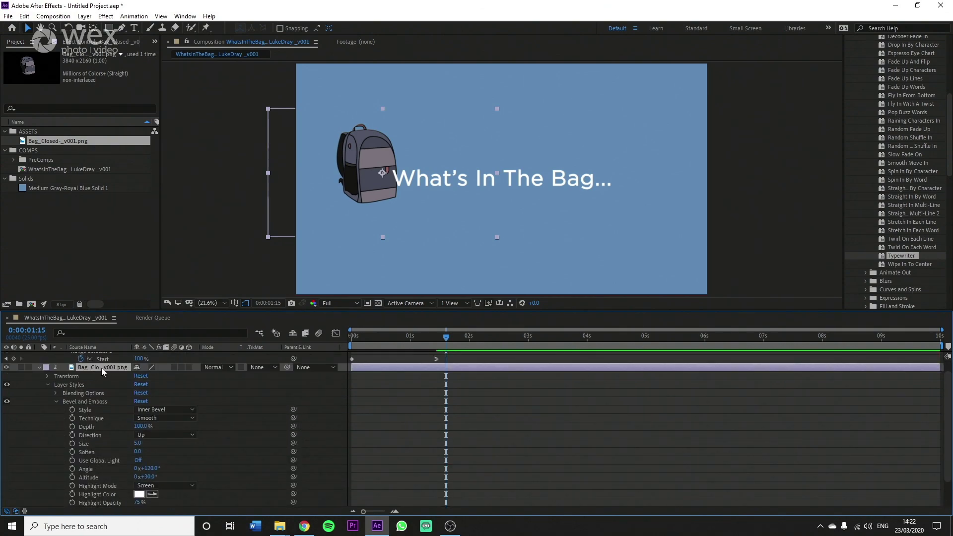
{"action": "scroll", "coordinate": [49, 430], "scroll_direction": "down", "scroll_amount": 2}
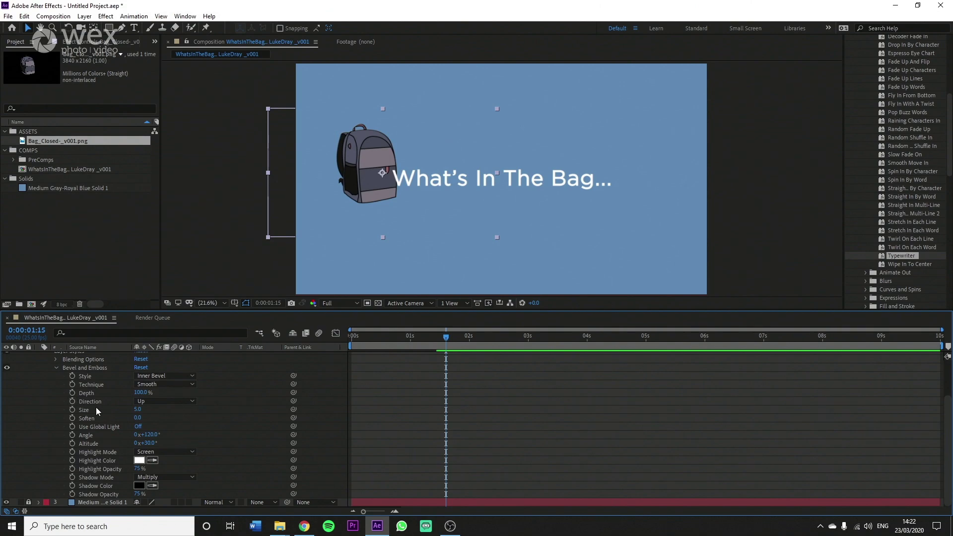
{"action": "left_click_drag", "start_coordinate": [137, 411], "coordinate": [378, 415]}
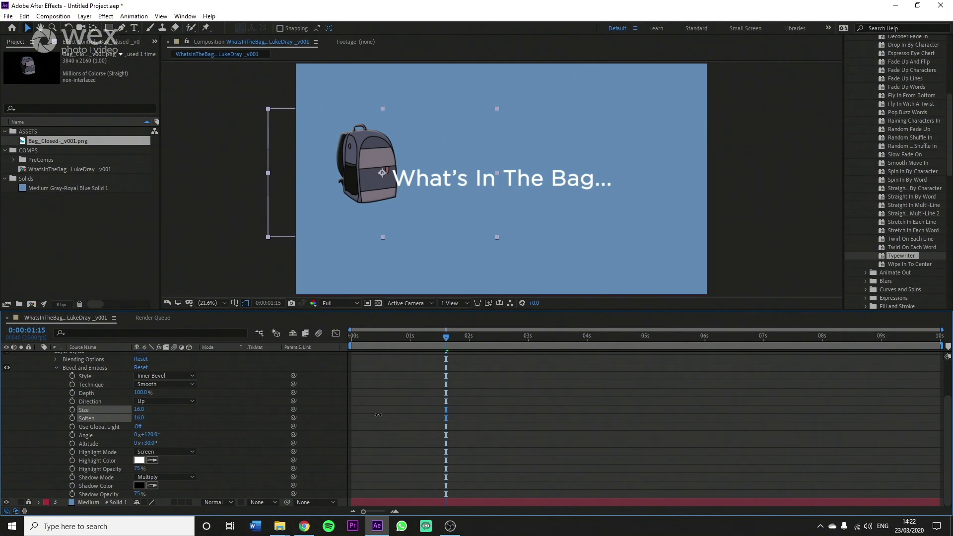
{"action": "left_click_drag", "start_coordinate": [454, 414], "coordinate": [453, 414]}
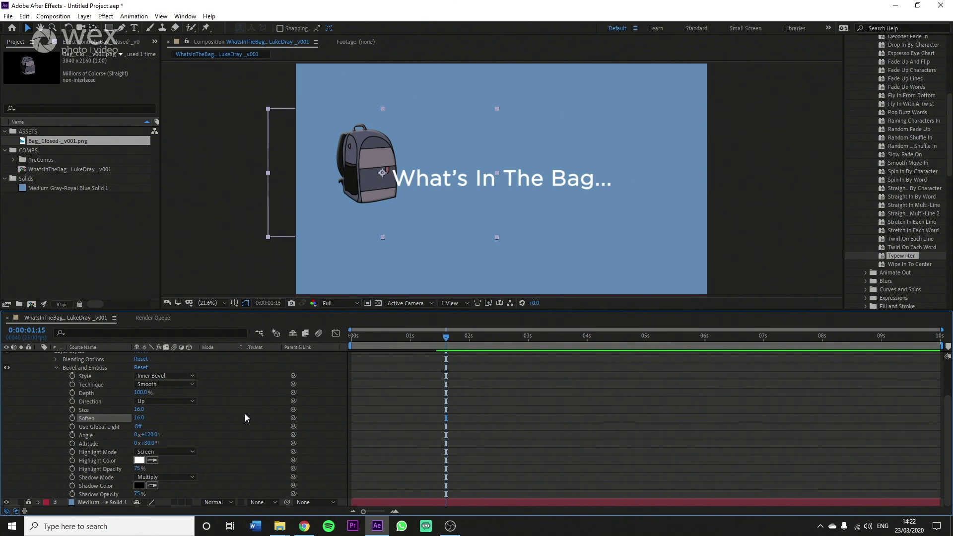
{"action": "left_click_drag", "start_coordinate": [141, 392], "coordinate": [152, 412]}
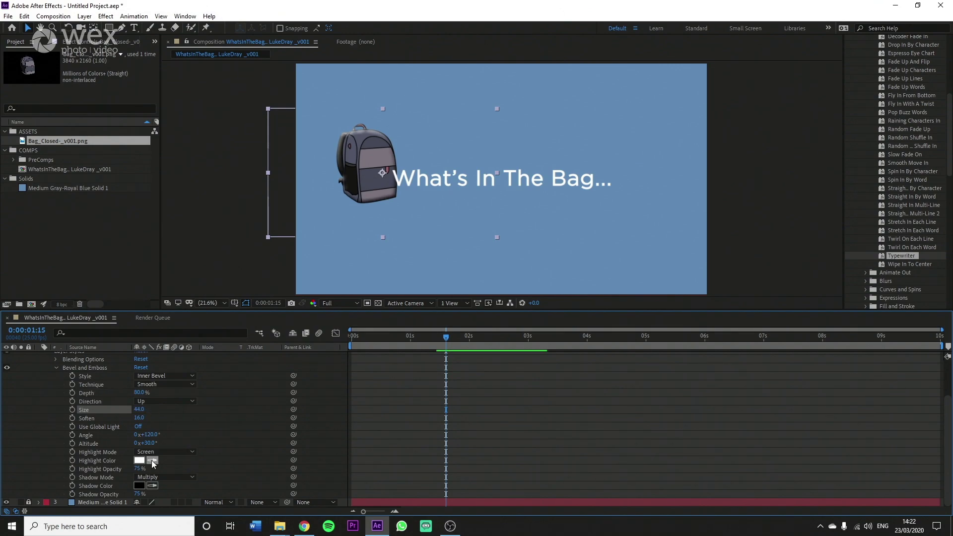
Step: Keep the bevel shadow colour black and lower its opacity to about 41%
{"action": "left_click", "coordinate": [140, 485]}
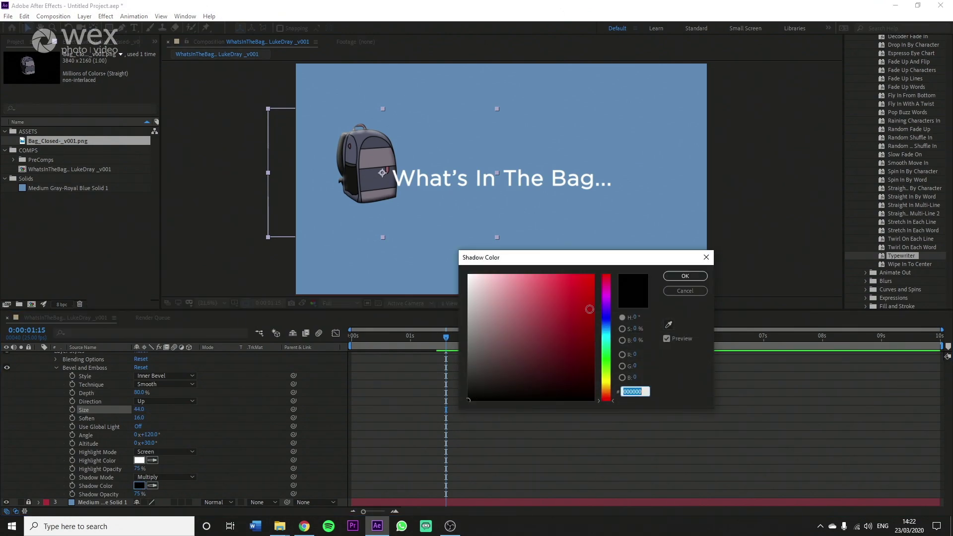
{"action": "left_click", "coordinate": [680, 291]}
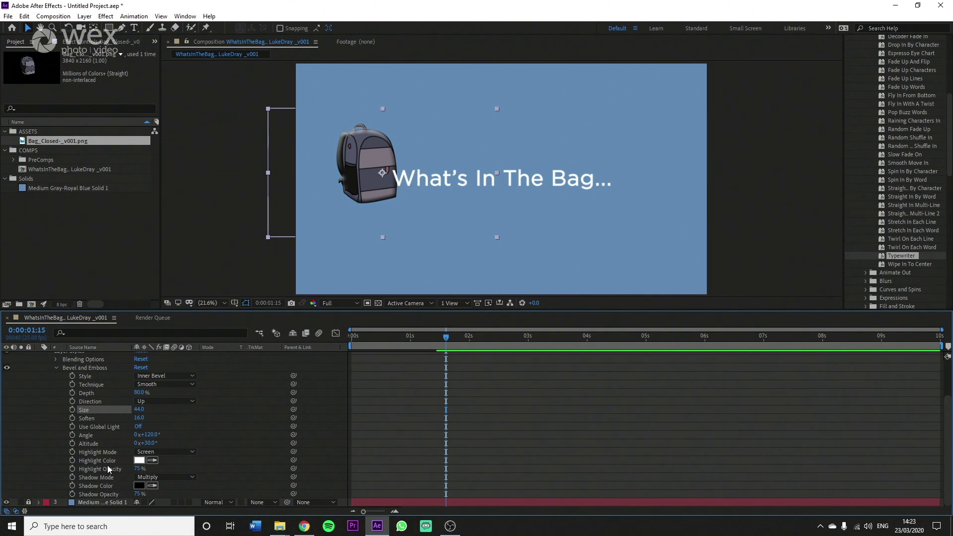
{"action": "left_click_drag", "start_coordinate": [138, 495], "coordinate": [130, 495]}
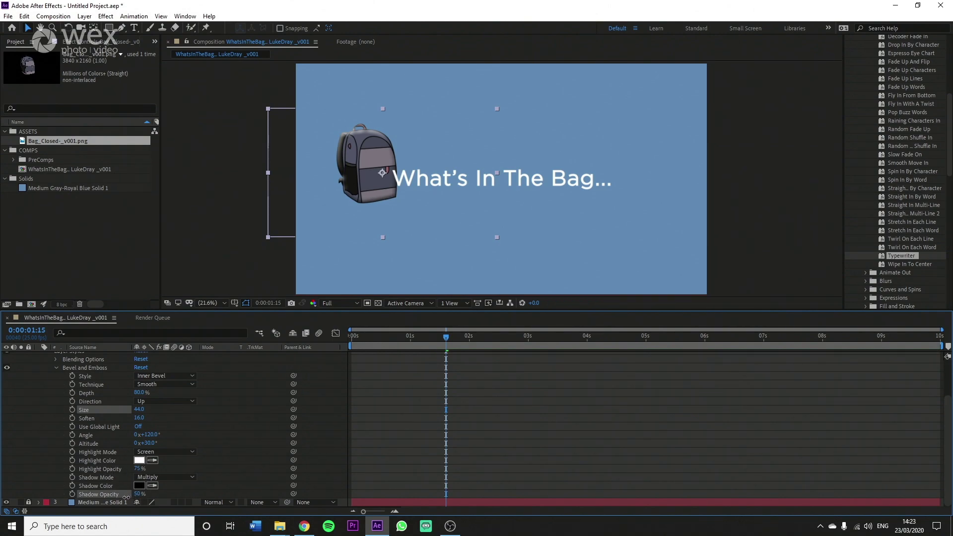
{"action": "left_click_drag", "start_coordinate": [124, 497], "coordinate": [130, 470]}
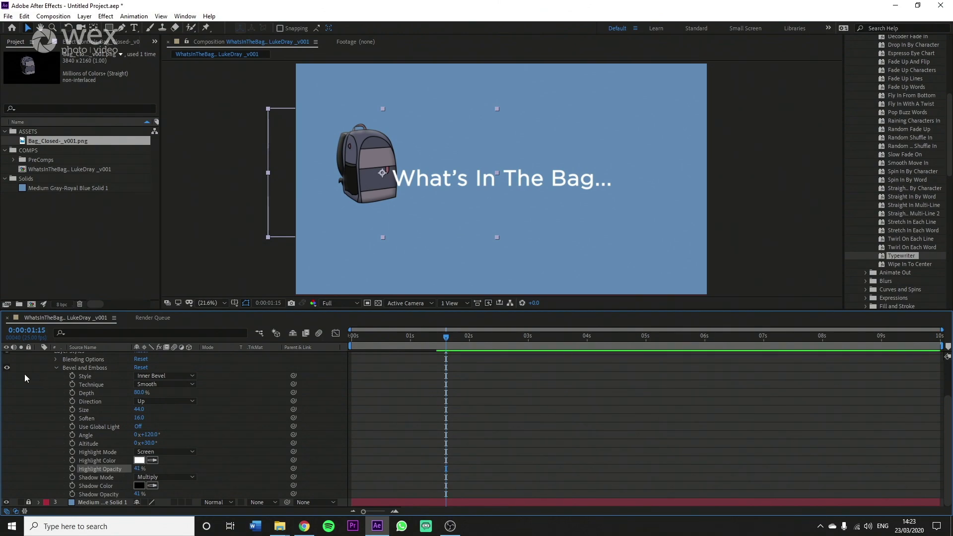
Step: Toggle the bag's bevel off and on to compare, then reselect the backpack
{"action": "left_click", "coordinate": [7, 368]}
{"action": "left_click", "coordinate": [7, 368]}
{"action": "left_click", "coordinate": [7, 368]}
{"action": "left_click", "coordinate": [6, 368]}
{"action": "left_click", "coordinate": [431, 381]}
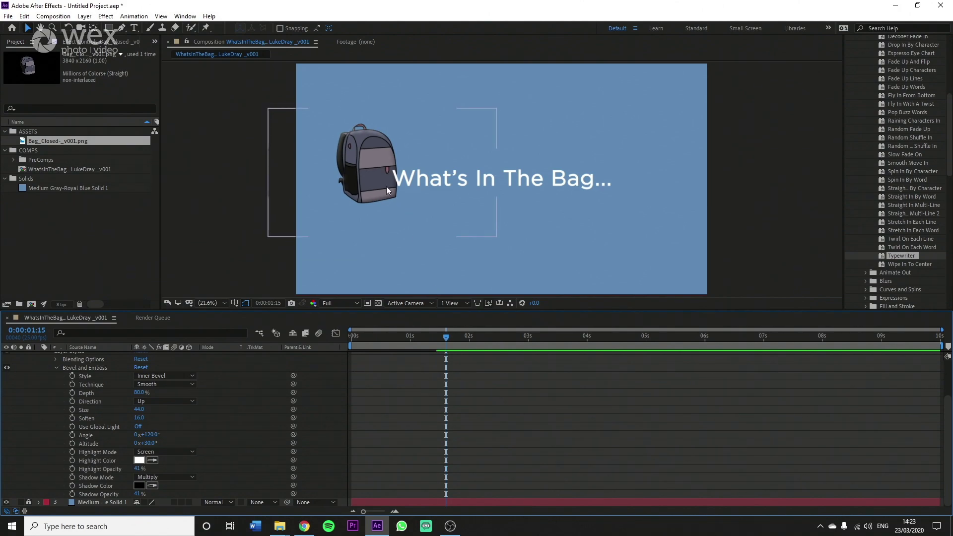
{"action": "left_click", "coordinate": [352, 183]}
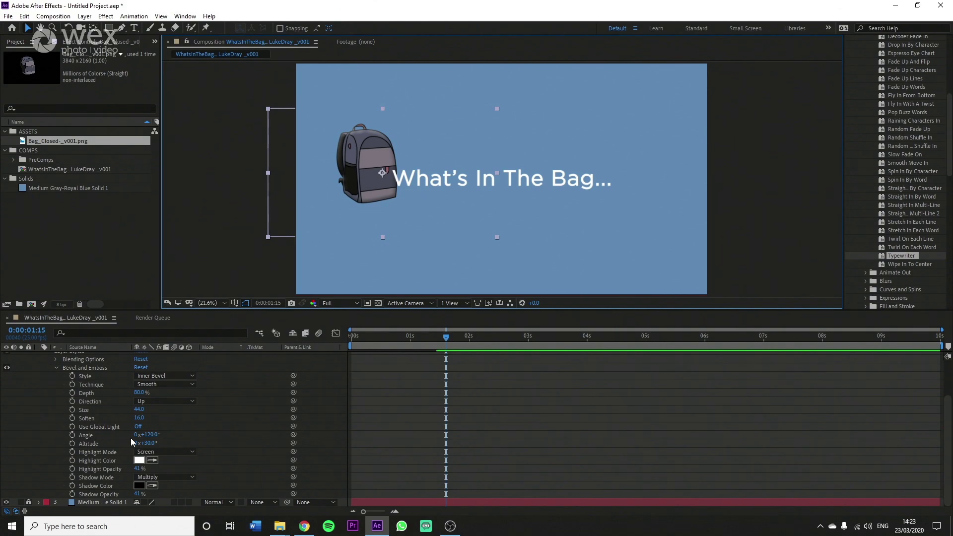
Step: Rotate the bevel's light angle to 68°
{"action": "mouse_move", "coordinate": [148, 435]}
{"action": "left_mouse_down"}
{"action": "mouse_move", "coordinate": [183, 434]}
{"action": "mouse_move", "coordinate": [138, 435]}
{"action": "left_mouse_up"}
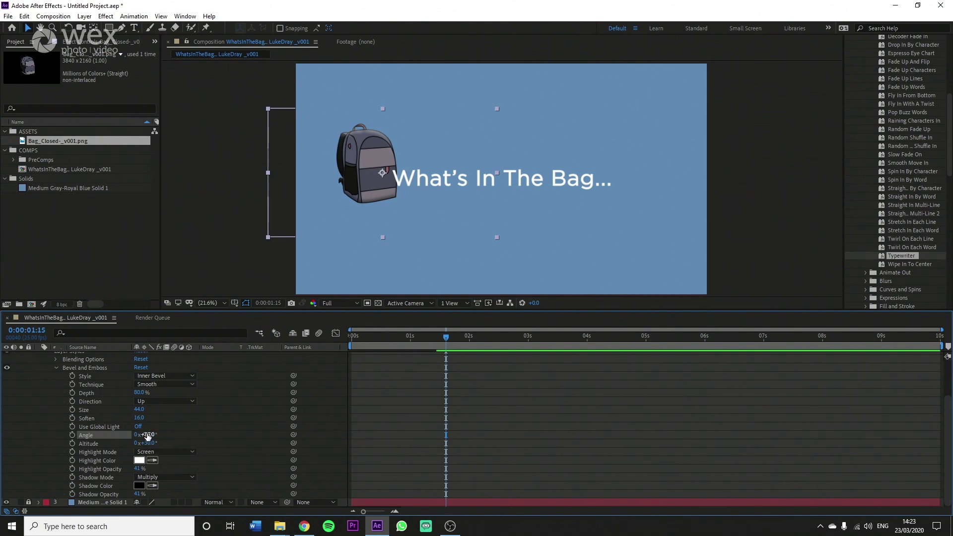
{"action": "left_click_drag", "start_coordinate": [146, 434], "coordinate": [157, 433]}
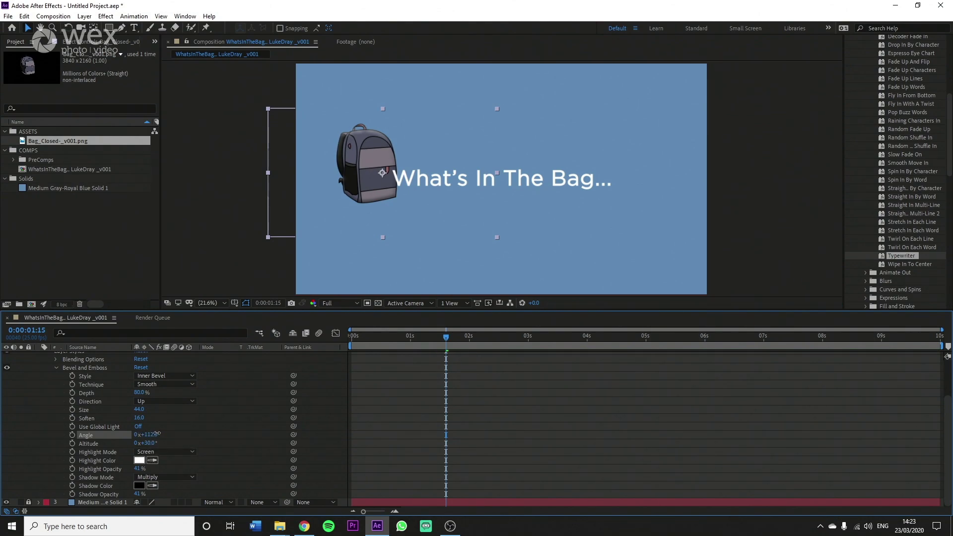
{"action": "left_click_drag", "start_coordinate": [373, 134], "coordinate": [379, 136]}
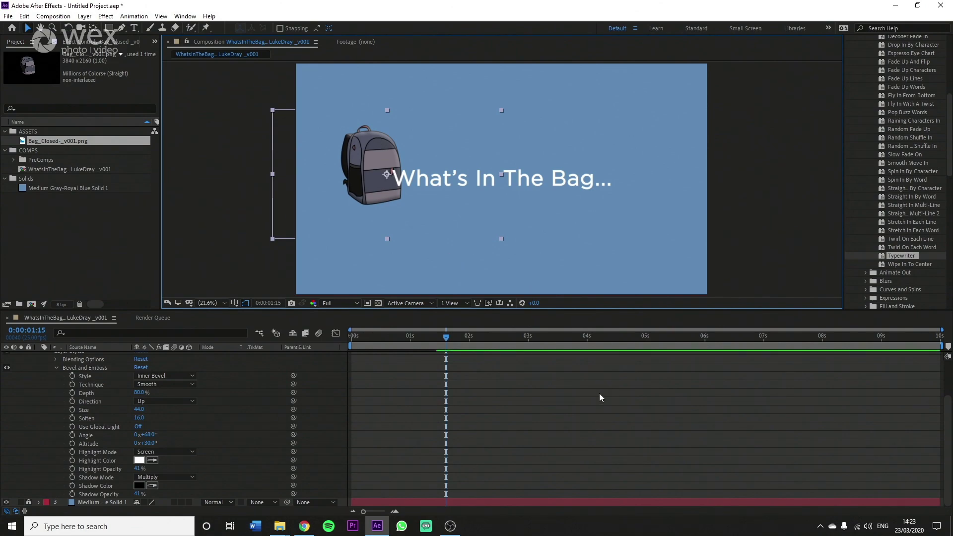
Step: Compare the bag with and without its bevel again, then collapse the bevel properties
{"action": "left_click", "coordinate": [5, 367]}
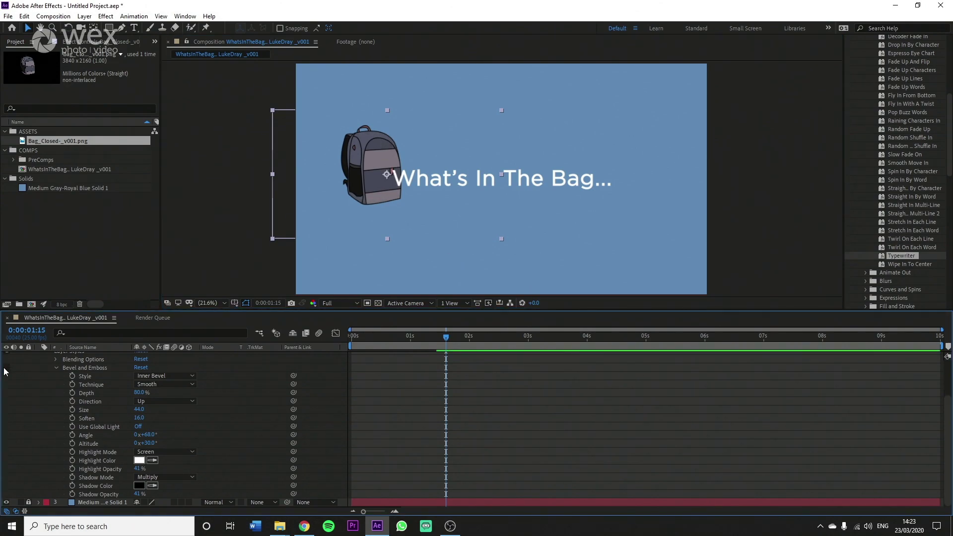
{"action": "left_click", "coordinate": [6, 367]}
{"action": "left_click", "coordinate": [571, 455]}
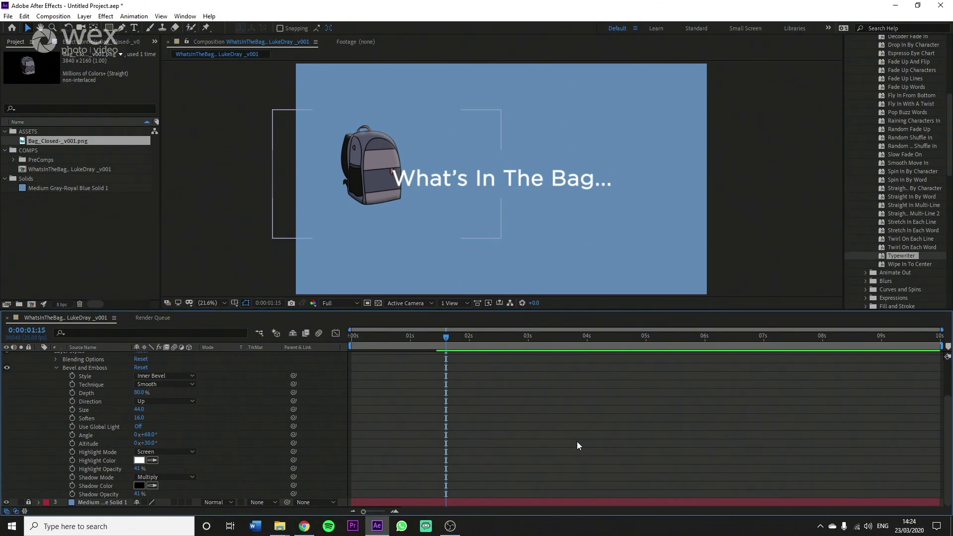
{"action": "left_click", "coordinate": [569, 175]}
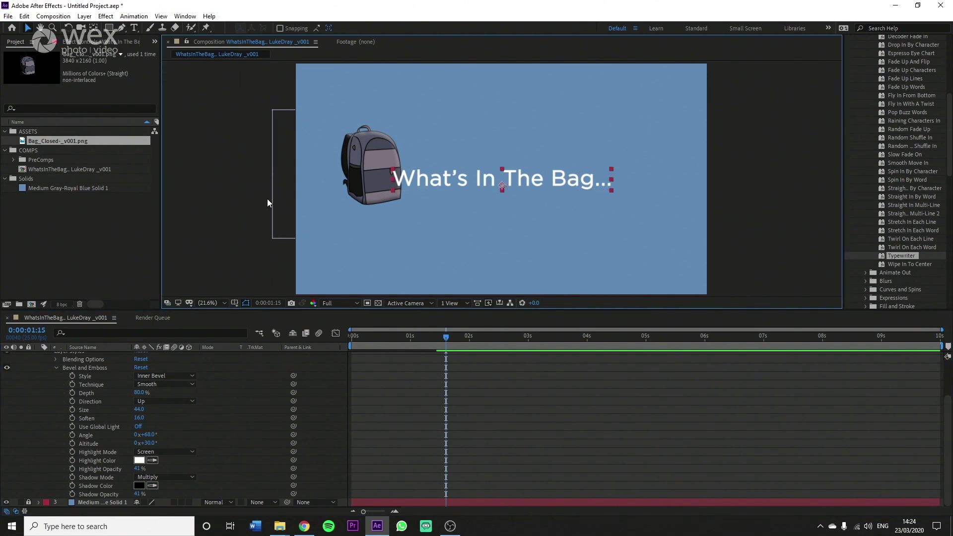
{"action": "scroll", "coordinate": [30, 392], "scroll_direction": "up", "scroll_amount": 2}
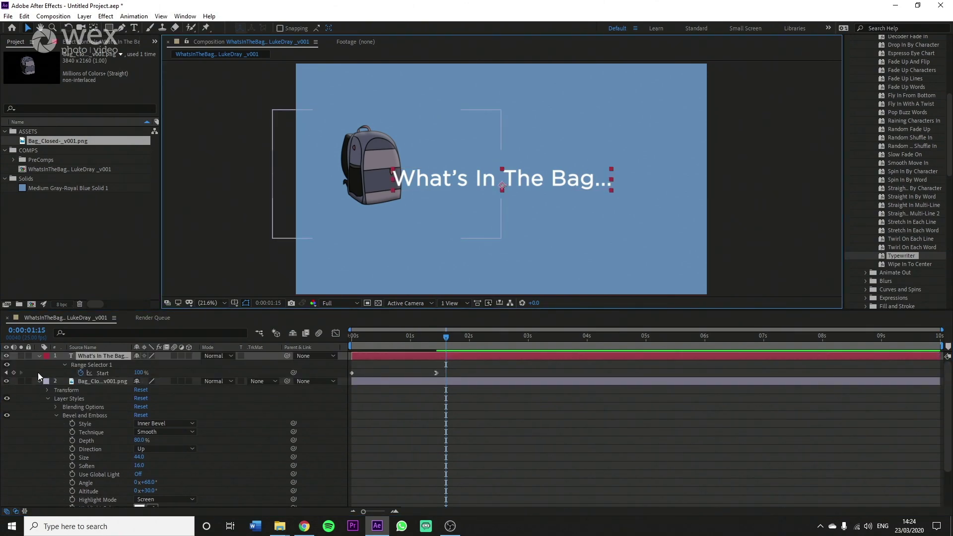
{"action": "left_click", "coordinate": [38, 380]}
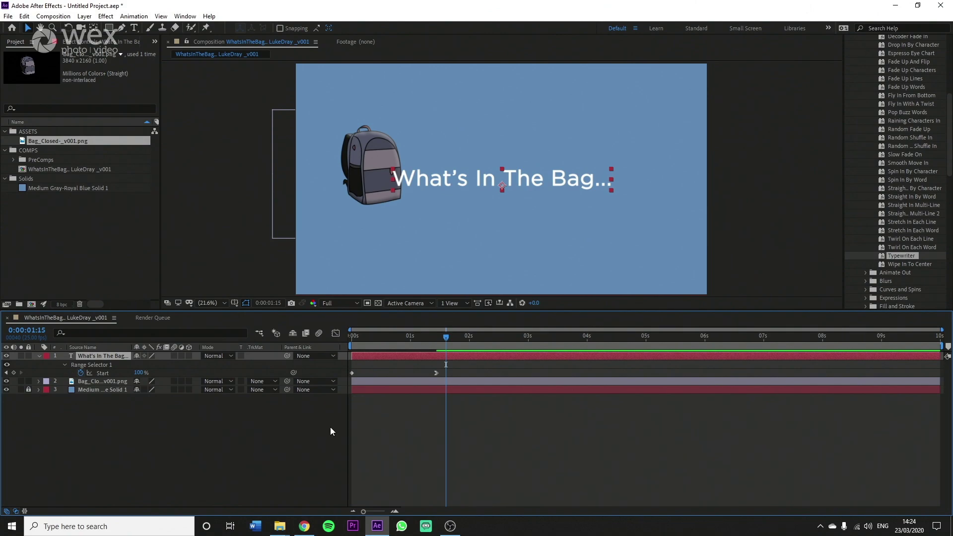
Step: Add a Drop Shadow layer style to the 'What's In The Bag...' title text layer
{"action": "right_click", "coordinate": [96, 354]}
{"action": "mouse_move", "coordinate": [154, 211]}
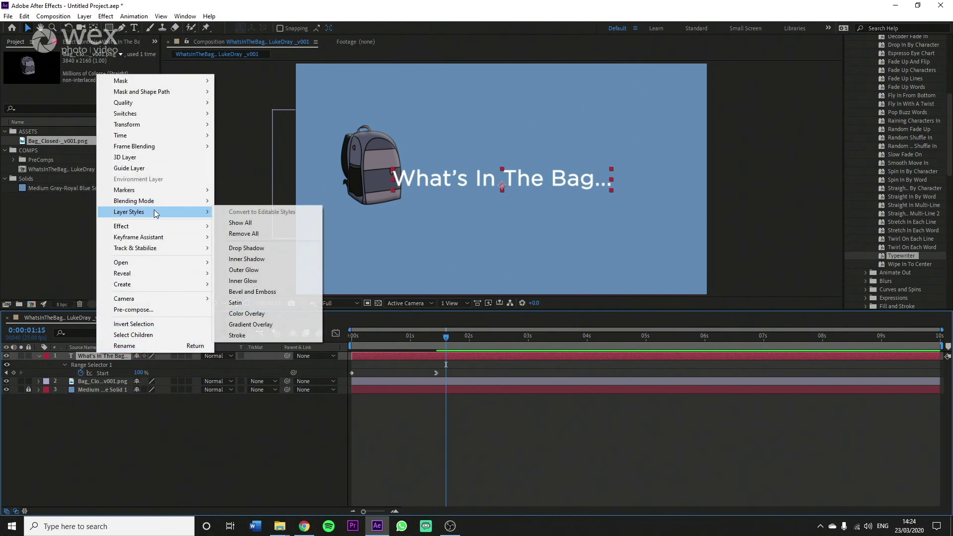
{"action": "left_click", "coordinate": [259, 248]}
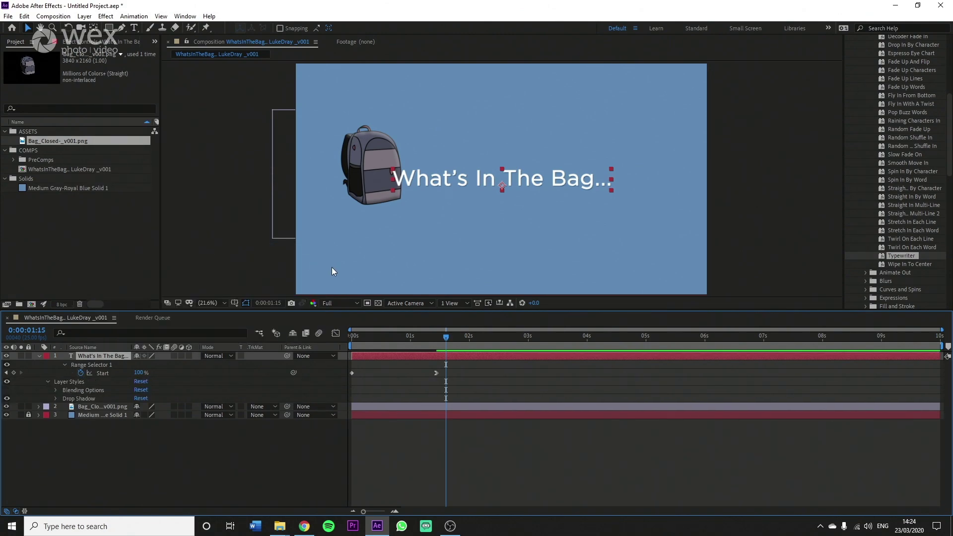
{"action": "left_click", "coordinate": [593, 451]}
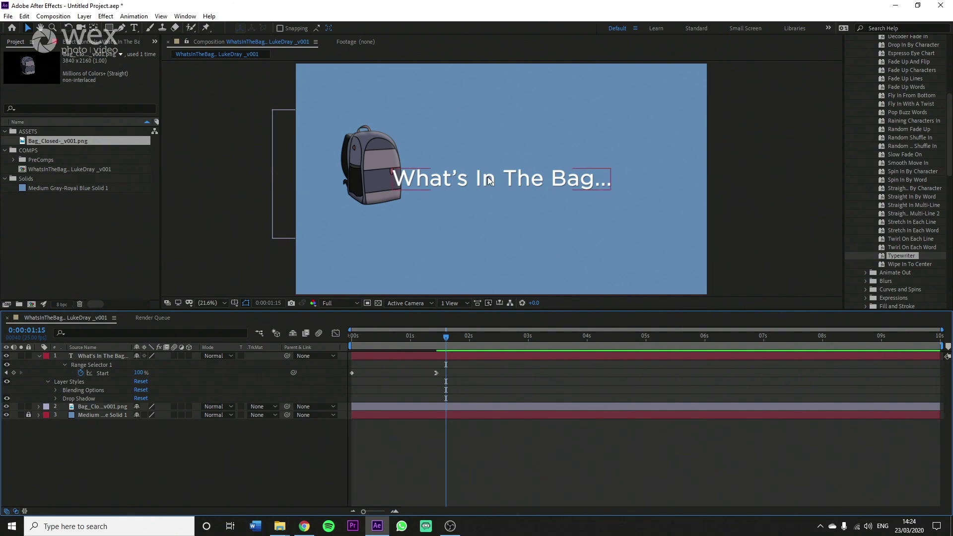
Step: Preview the typewriter title animation from the start several times
{"action": "left_click_drag", "start_coordinate": [436, 336], "coordinate": [352, 335]}
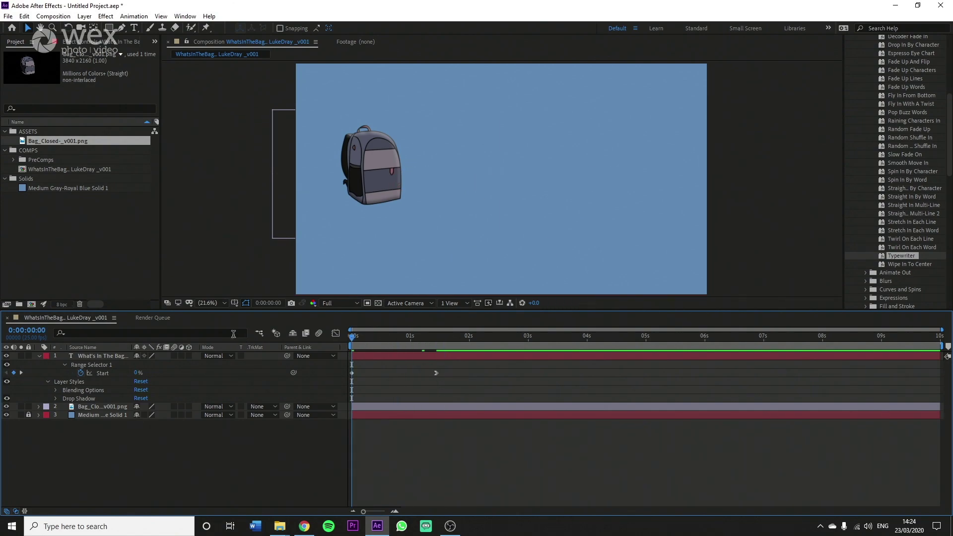
{"action": "key", "text": "space"}
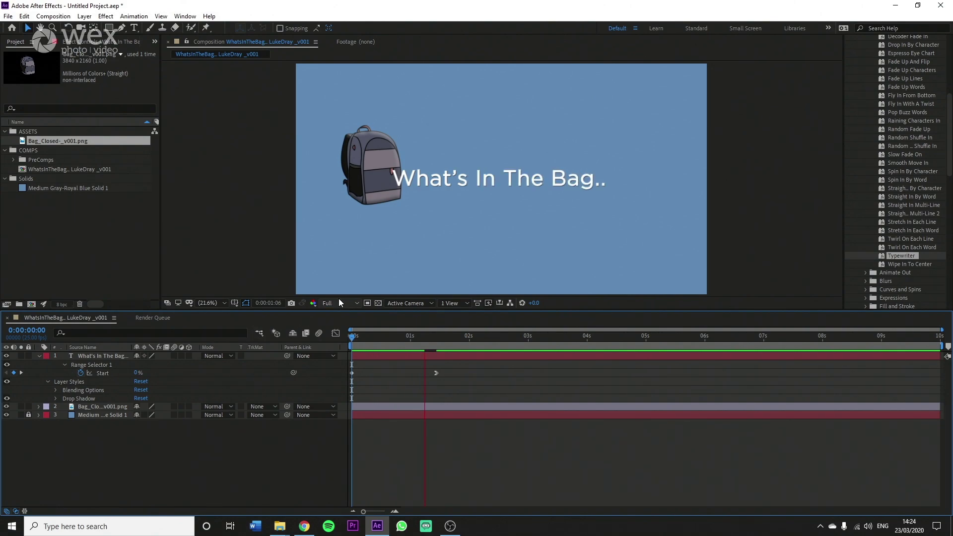
{"action": "key", "text": "space"}
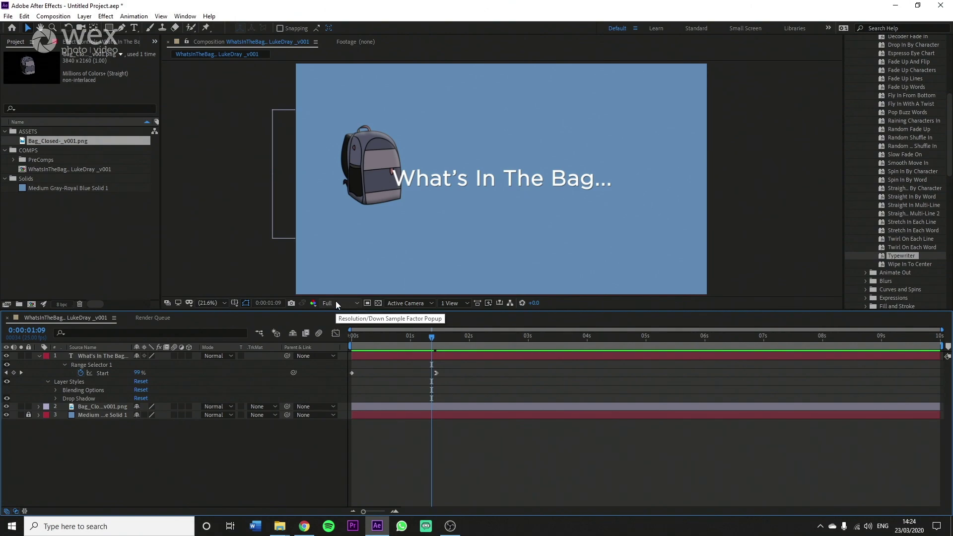
{"action": "key", "text": "Home"}
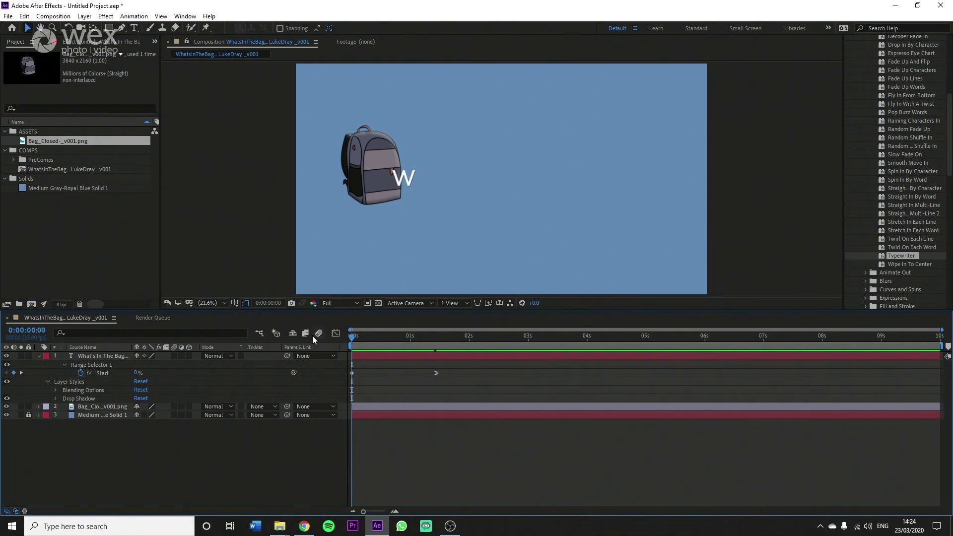
{"action": "key", "text": "space"}
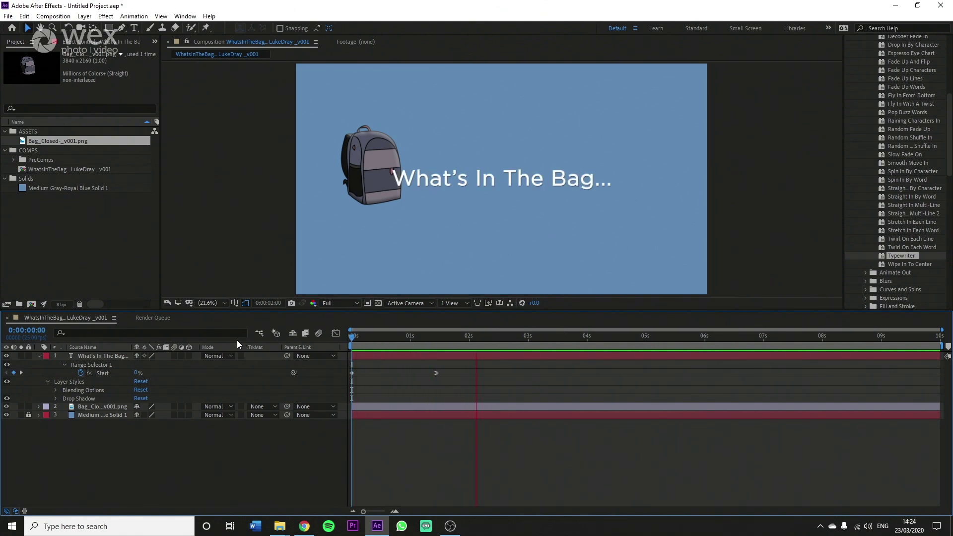
{"action": "key", "text": "space"}
{"action": "left_click_drag", "start_coordinate": [409, 334], "coordinate": [318, 334]}
{"action": "key", "text": "space"}
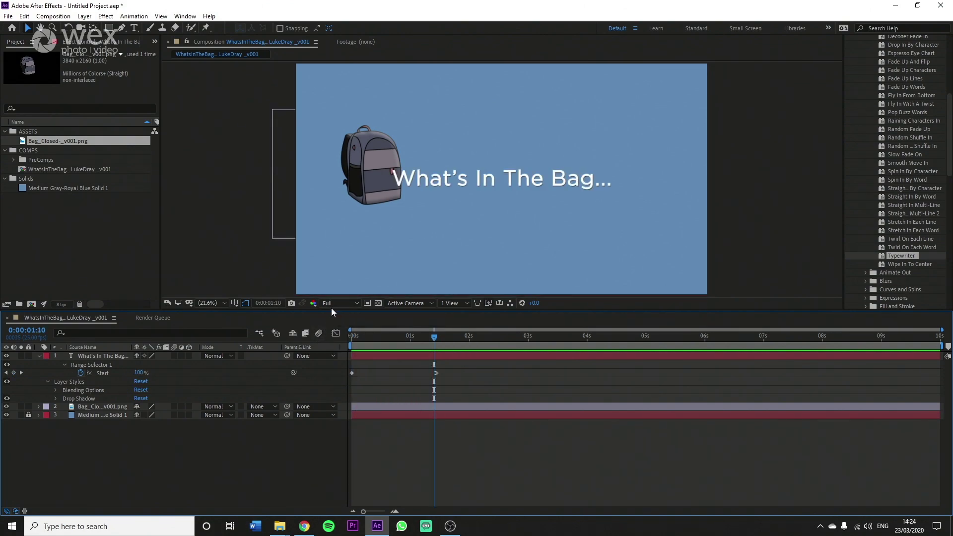
Step: Step the viewer's preview resolution from Half through Third down to Quarter
{"action": "left_click", "coordinate": [353, 303]}
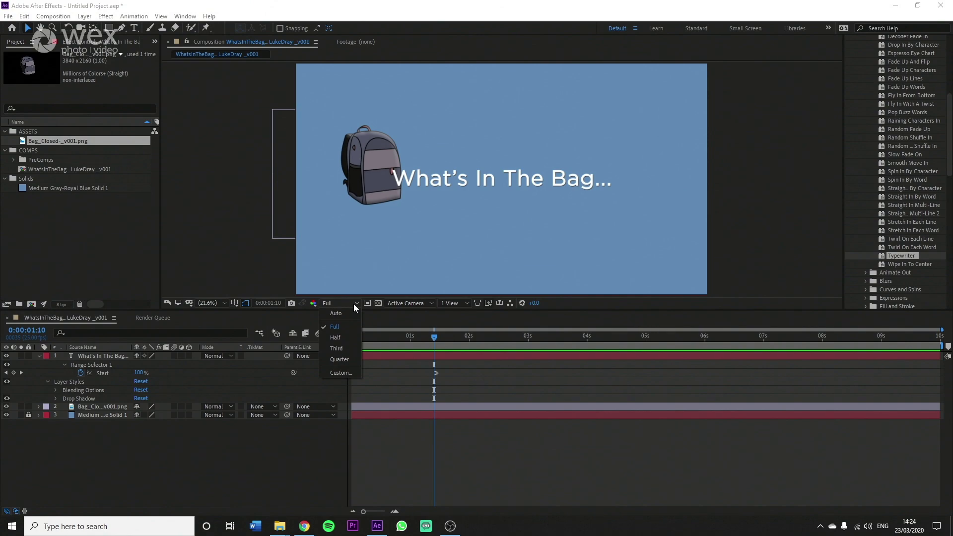
{"action": "left_click", "coordinate": [342, 339]}
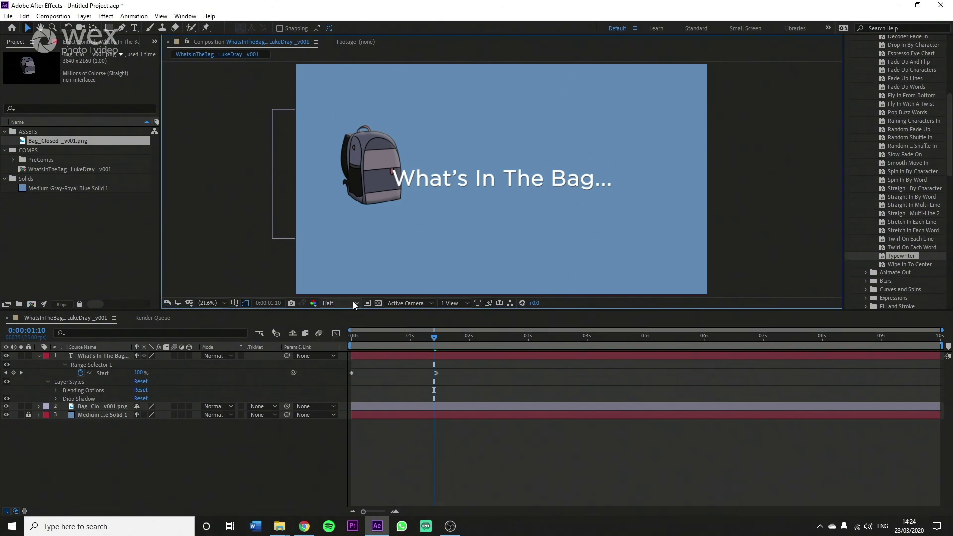
{"action": "left_click", "coordinate": [352, 303]}
{"action": "left_click", "coordinate": [340, 349]}
{"action": "left_click", "coordinate": [351, 304]}
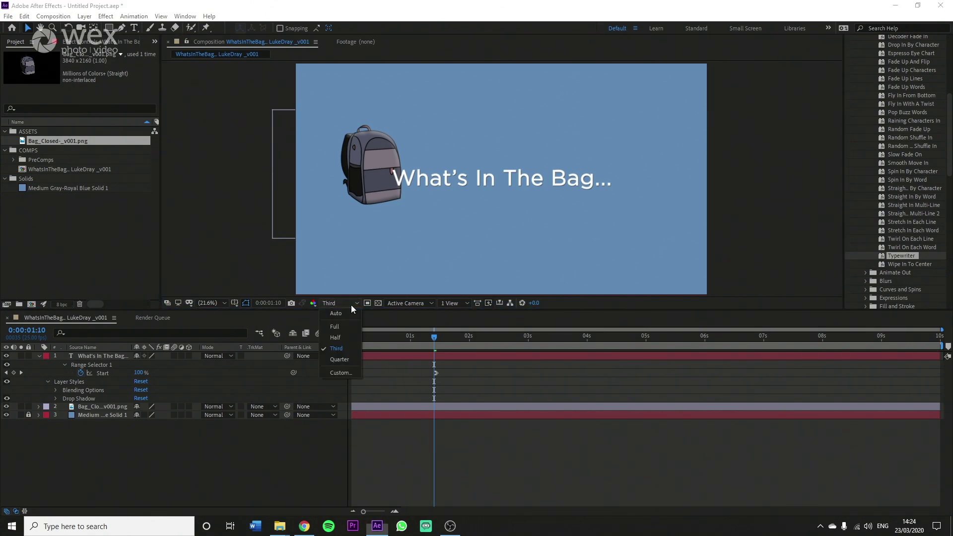
{"action": "left_click", "coordinate": [344, 355]}
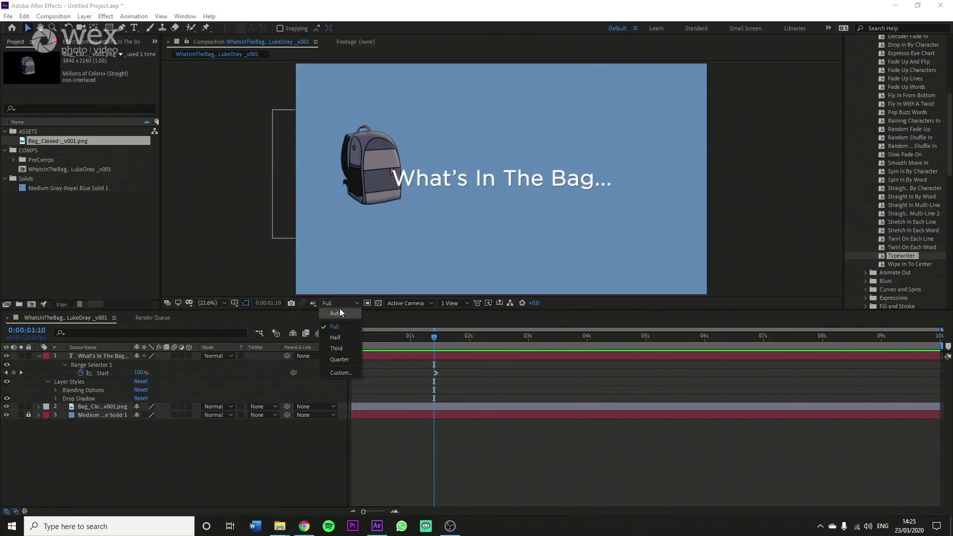
Step: Set the viewer's preview resolution back to Full
{"action": "left_click", "coordinate": [340, 323]}
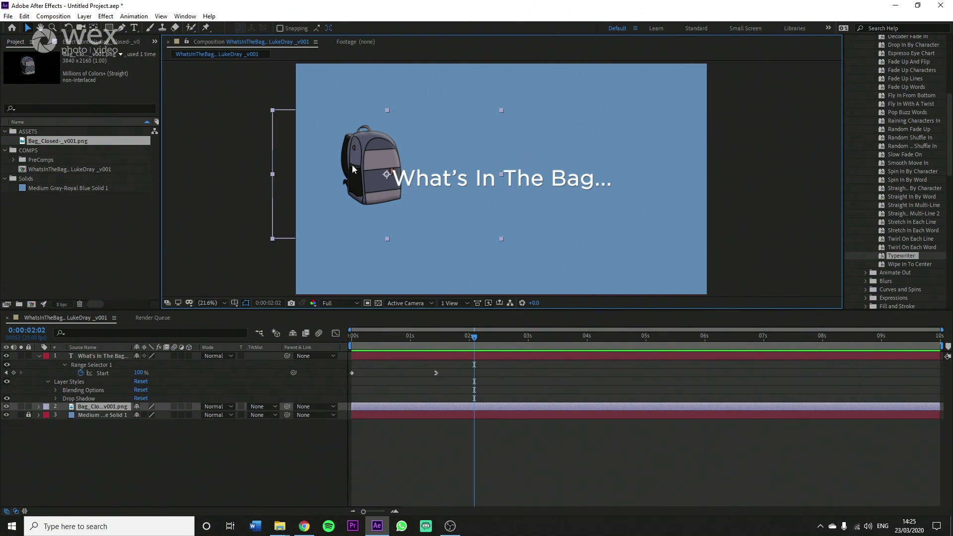
Step: Reveal the bag layer's Transform properties and set a Position keyframe at 0:00:02:02 (848.5, 1031.5)
{"action": "left_click", "coordinate": [97, 409]}
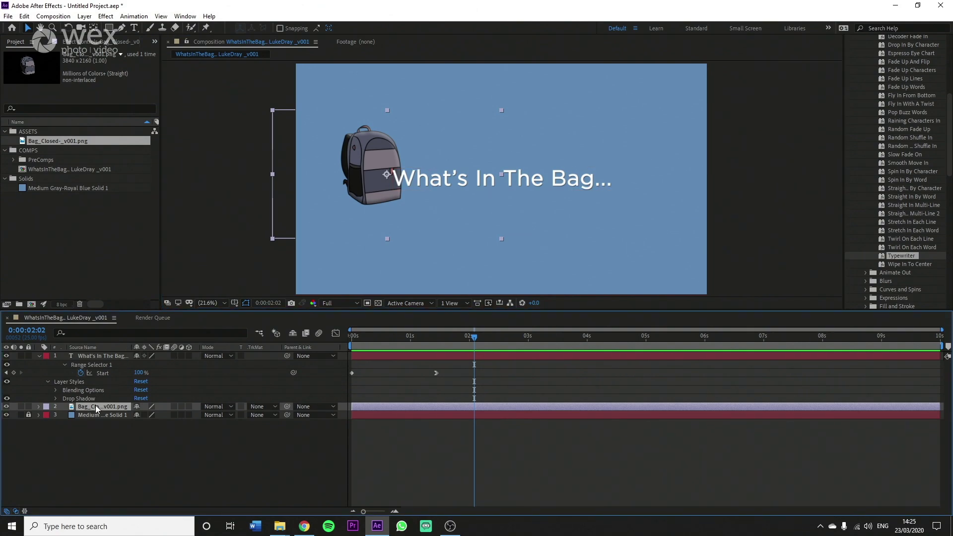
{"action": "left_click", "coordinate": [38, 407]}
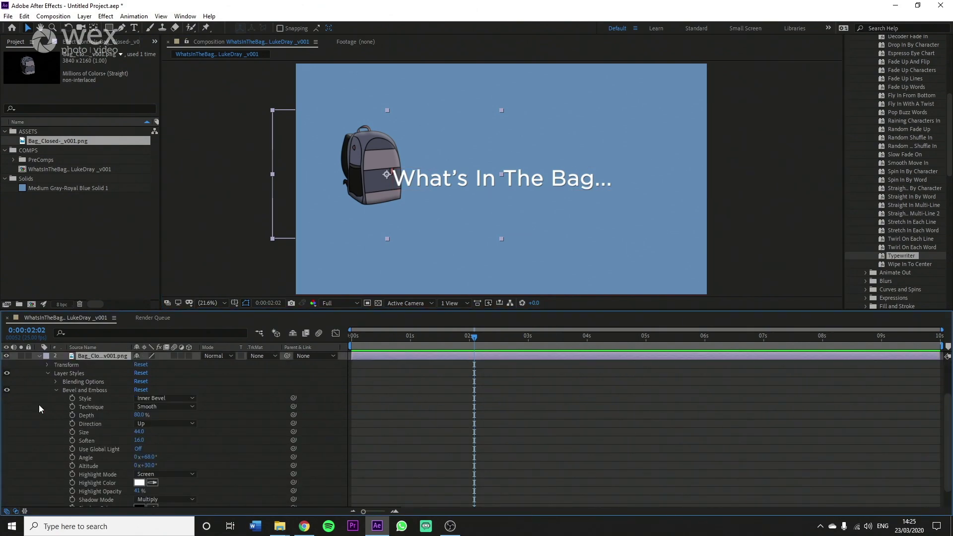
{"action": "left_click", "coordinate": [46, 373]}
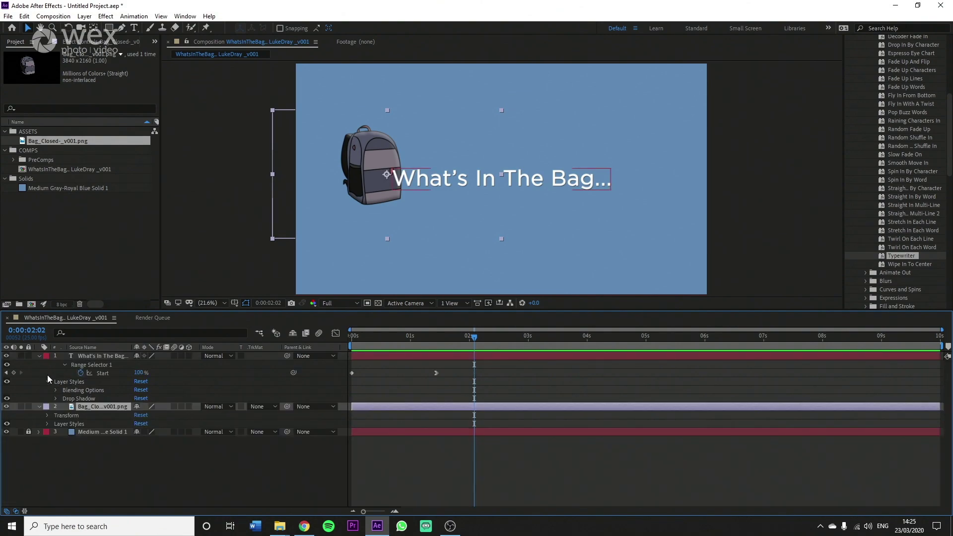
{"action": "left_click", "coordinate": [46, 415]}
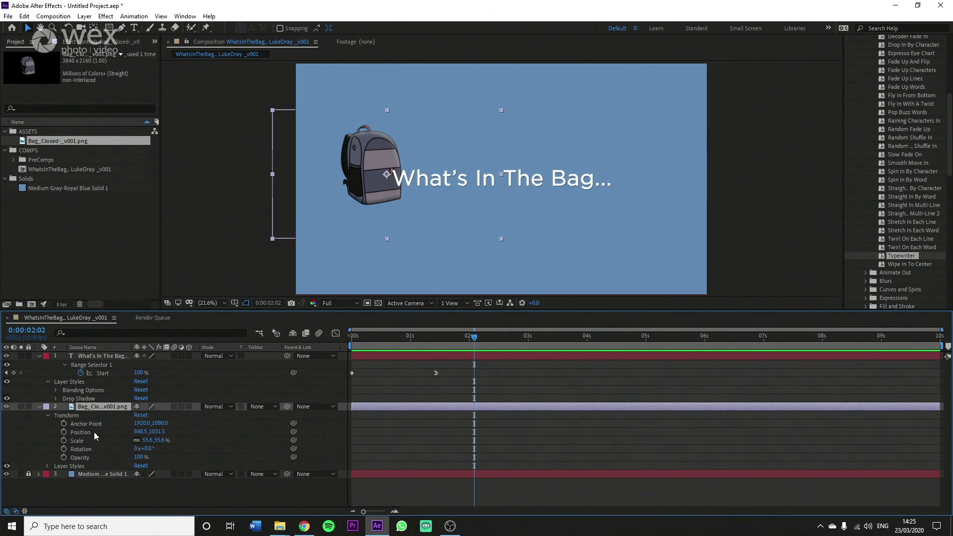
{"action": "left_click", "coordinate": [64, 432]}
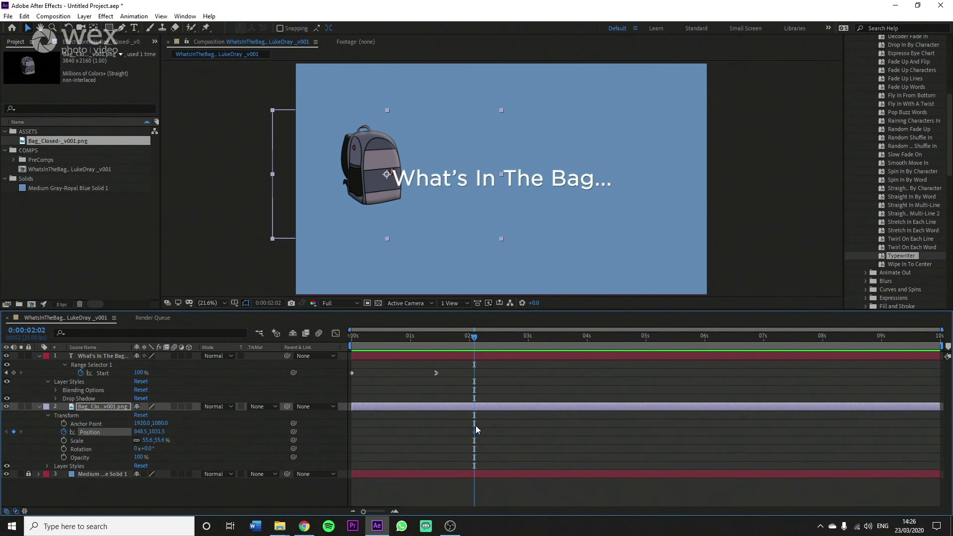
Step: At frame 0, move the bag off the left edge to Position -477.1, 1031.5
{"action": "left_click_drag", "start_coordinate": [468, 338], "coordinate": [337, 340]}
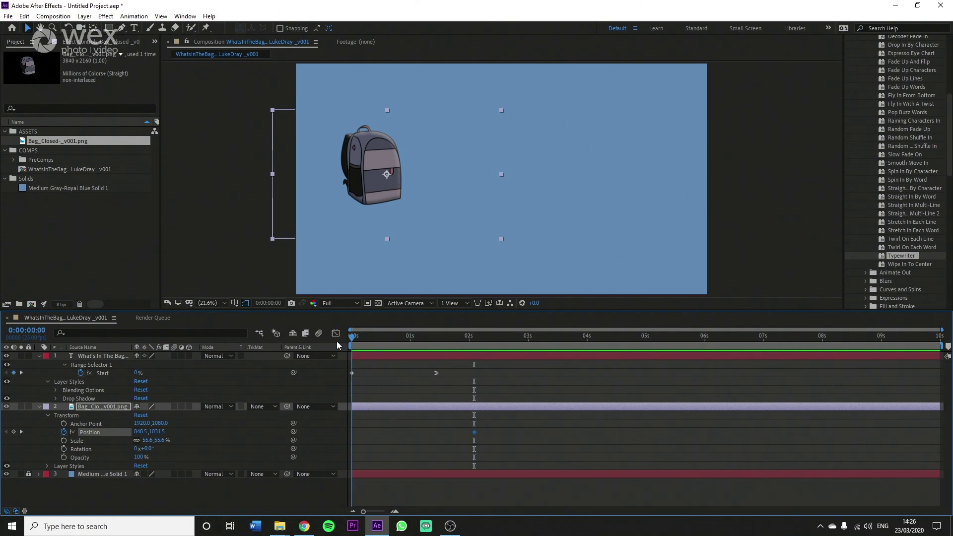
{"action": "left_click", "coordinate": [370, 169]}
{"action": "left_click_drag", "start_coordinate": [370, 168], "coordinate": [229, 176]}
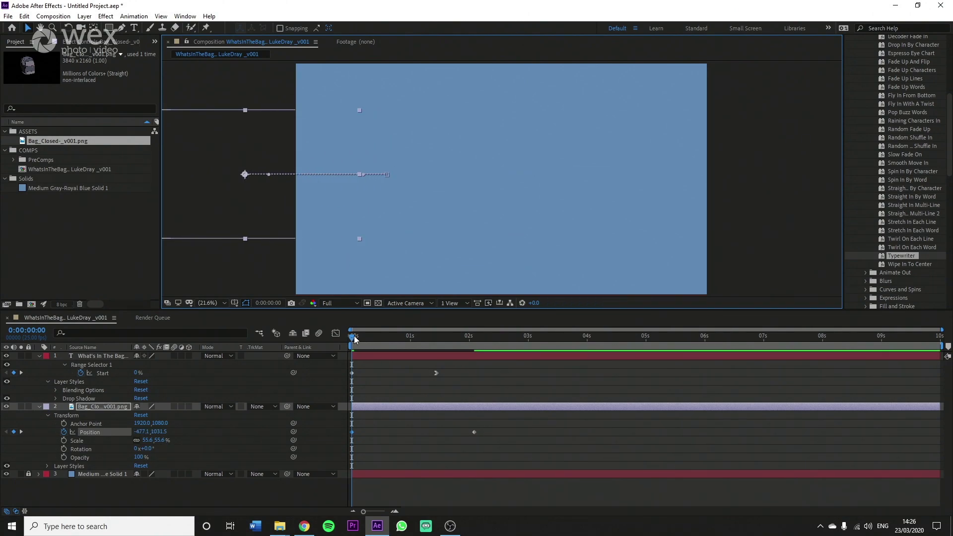
{"action": "left_click_drag", "start_coordinate": [356, 339], "coordinate": [472, 337]}
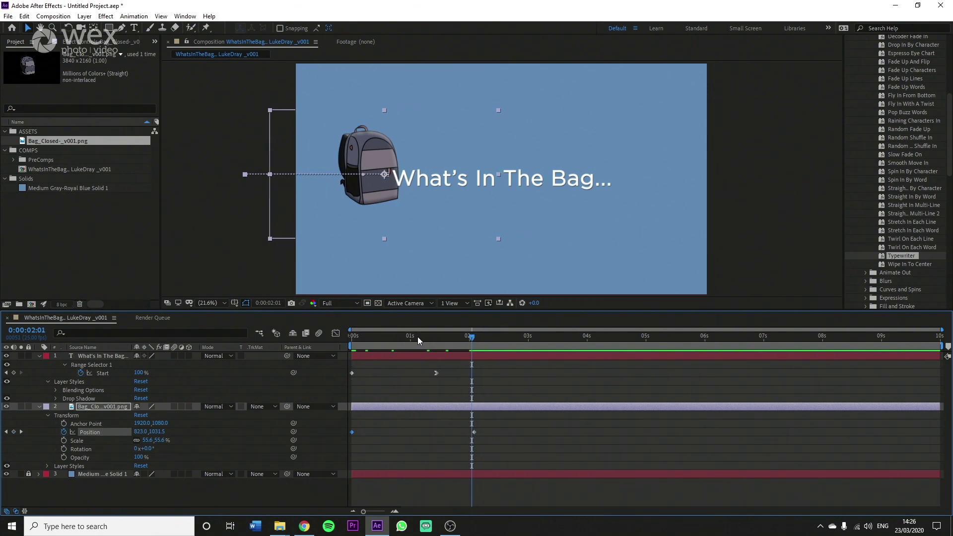
Step: Retime the landing Position keyframe to about 21 frames and preview the slide-in
{"action": "left_click_drag", "start_coordinate": [474, 432], "coordinate": [401, 431]}
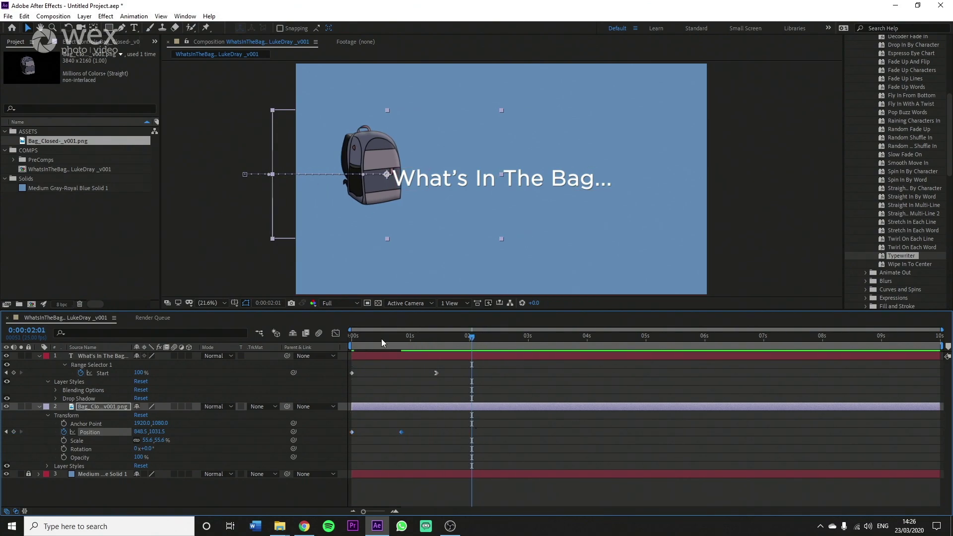
{"action": "key", "text": "space"}
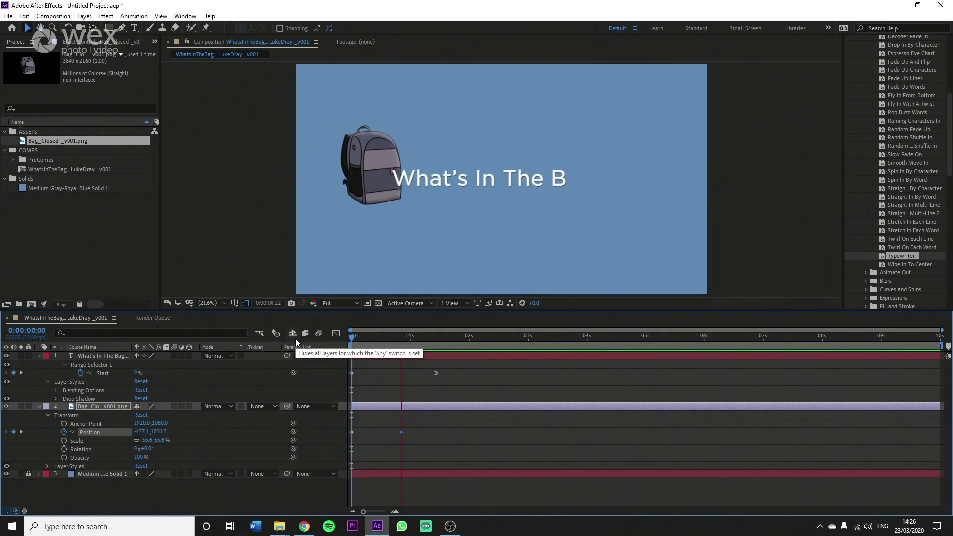
{"action": "key", "text": "space"}
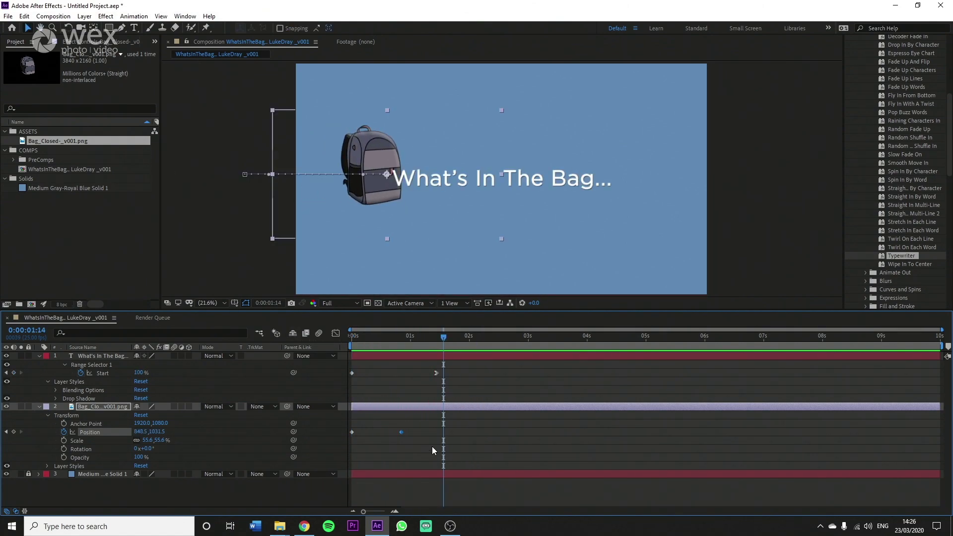
Step: Apply Easy Ease (F9) to the 21-frame Position keyframe and preview the bag's landing
{"action": "left_click", "coordinate": [401, 431]}
{"action": "key", "text": "F9"}
{"action": "key", "text": "space"}
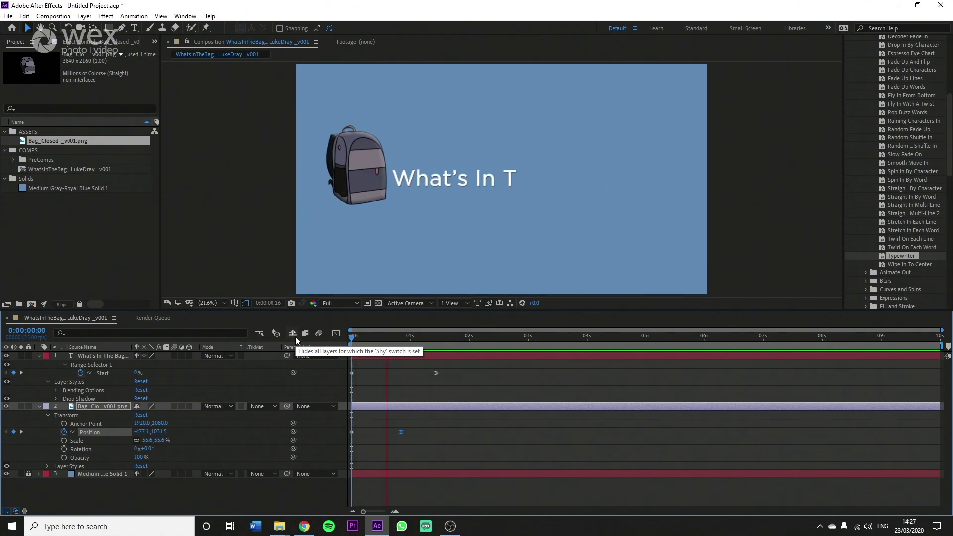
{"action": "key", "text": "space"}
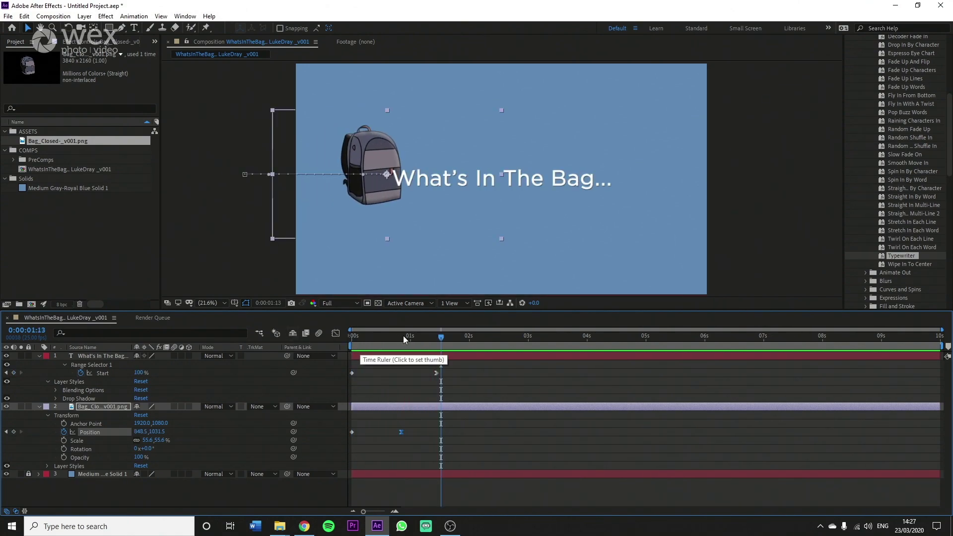
{"action": "left_click", "coordinate": [403, 335]}
{"action": "key", "text": "space"}
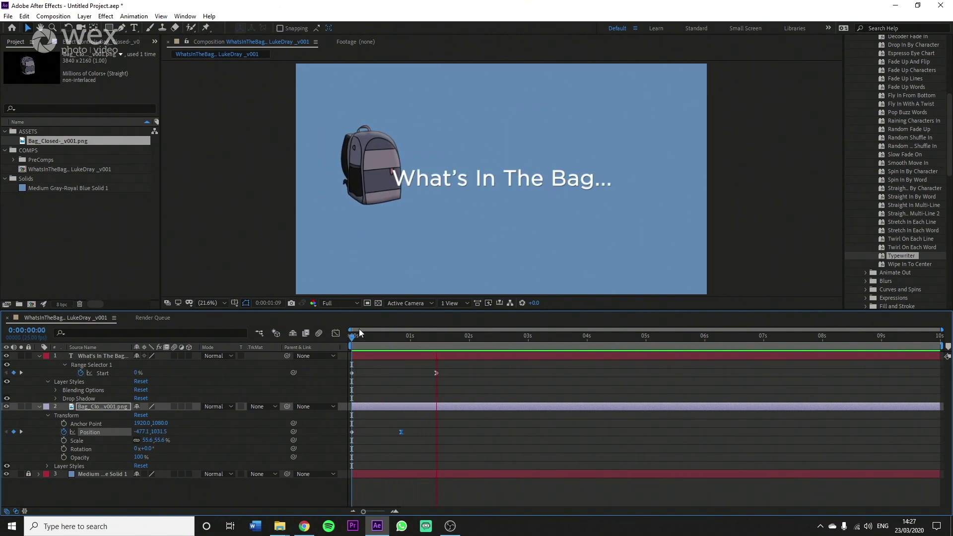
{"action": "key", "text": "space"}
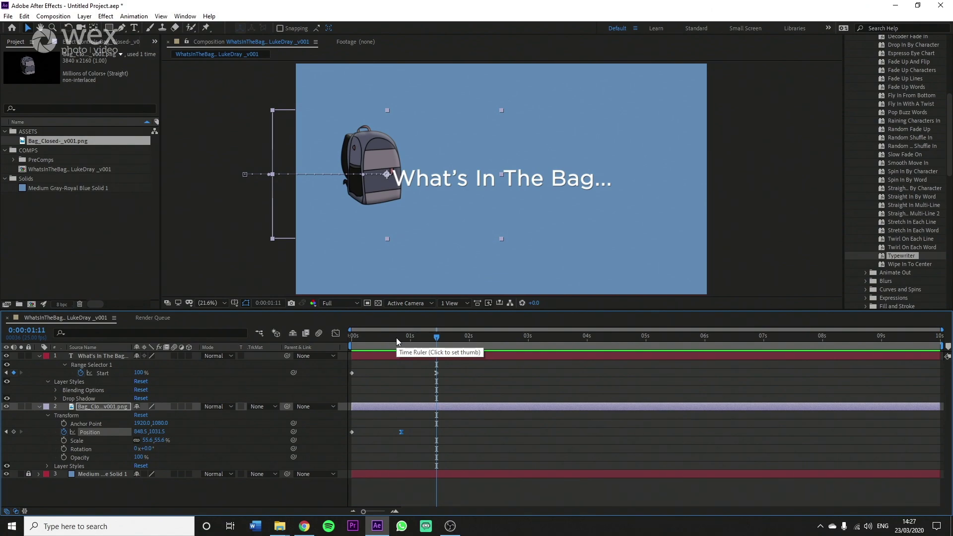
{"action": "left_click", "coordinate": [397, 337]}
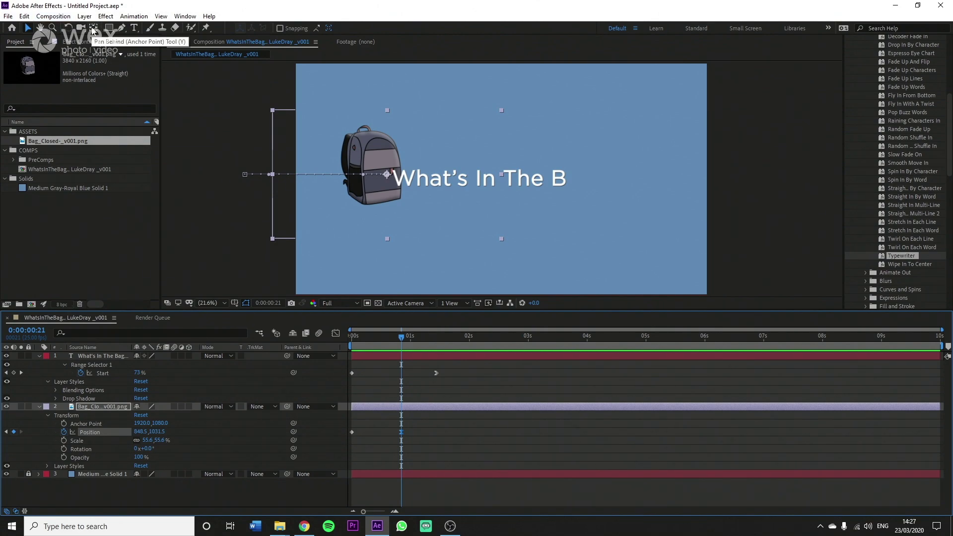
Step: Move the bag's anchor point down to its base with the Pan Behind tool
{"action": "left_click", "coordinate": [92, 29]}
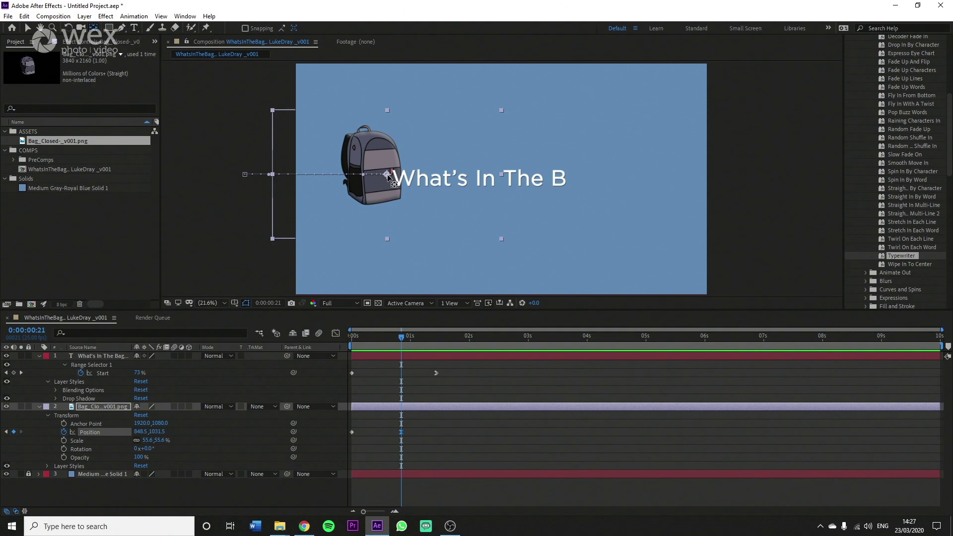
{"action": "left_click_drag", "start_coordinate": [386, 176], "coordinate": [372, 202]}
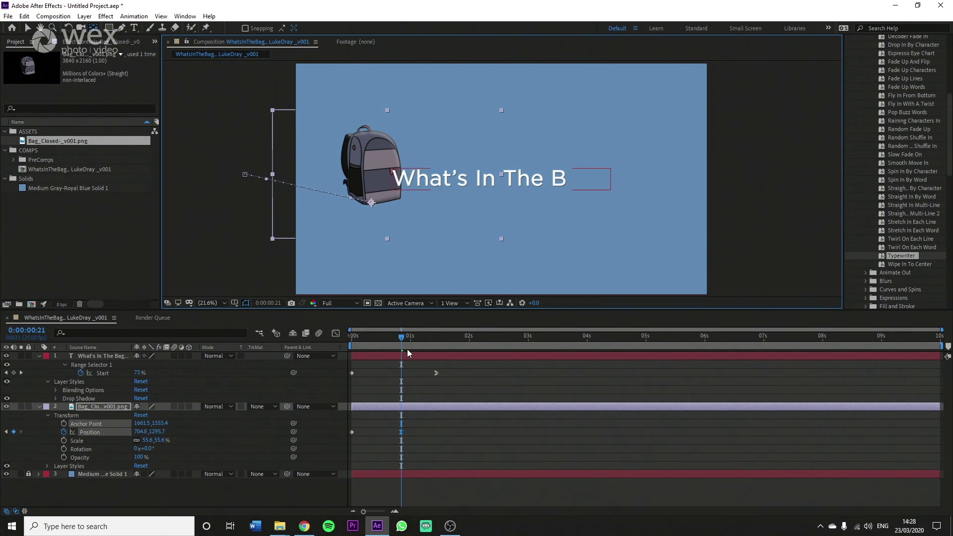
{"action": "mouse_move", "coordinate": [398, 336]}
{"action": "left_mouse_down"}
{"action": "mouse_move", "coordinate": [345, 336]}
{"action": "mouse_move", "coordinate": [400, 340]}
{"action": "left_mouse_up"}
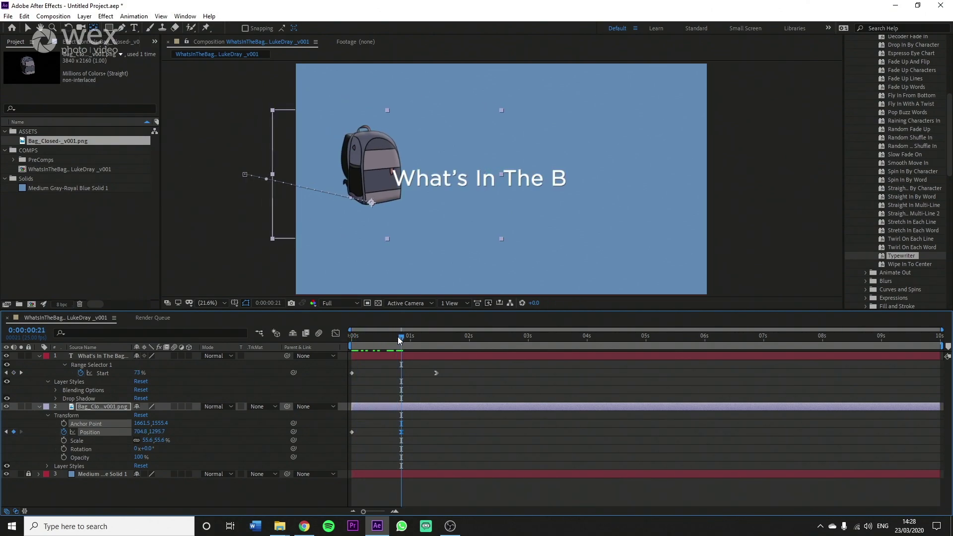
Step: Level the slide-in path so both Position keys sit at Y 1295.7, then preview
{"action": "key", "text": "v"}
{"action": "left_click_drag", "start_coordinate": [244, 177], "coordinate": [245, 203]}
{"action": "key", "text": "Home"}
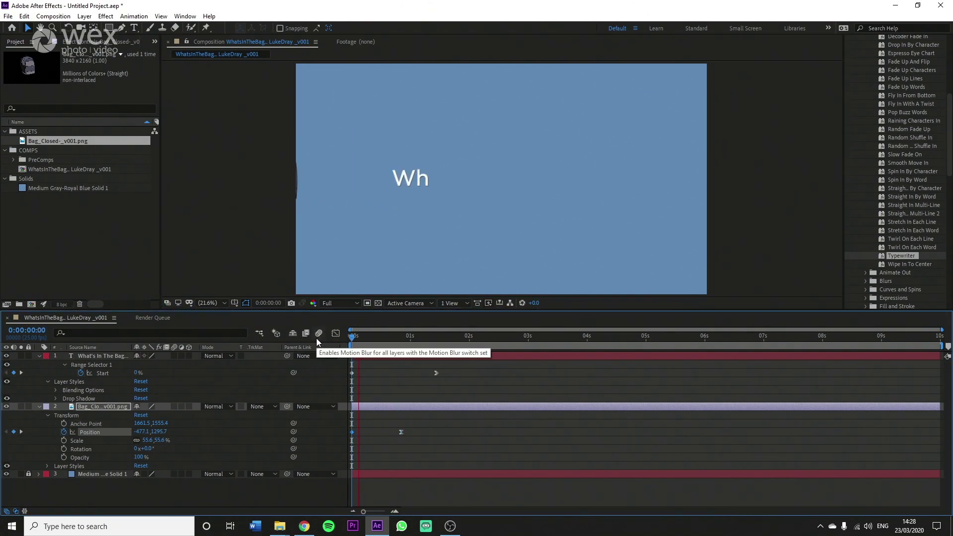
{"action": "key", "text": "space"}
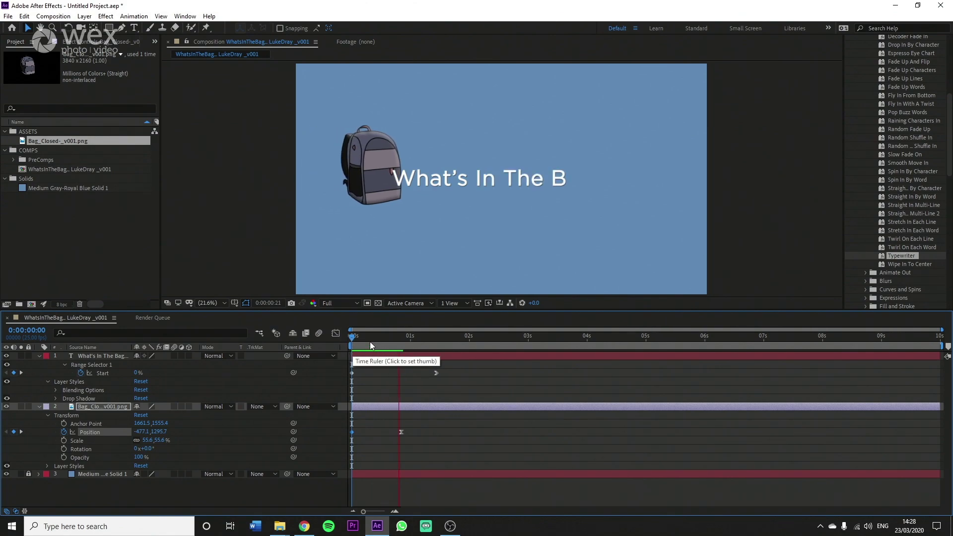
{"action": "left_click", "coordinate": [409, 326]}
{"action": "key", "text": "Home"}
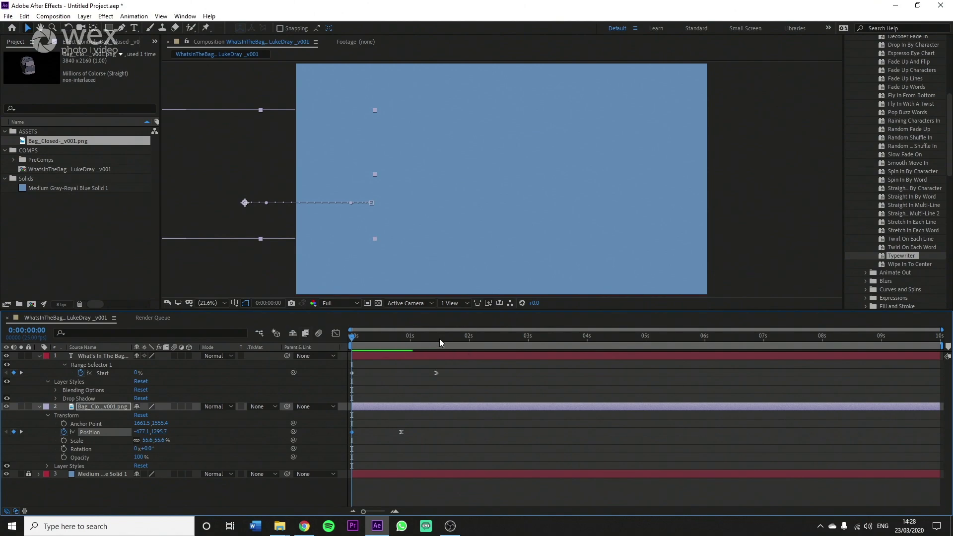
{"action": "key", "text": "space"}
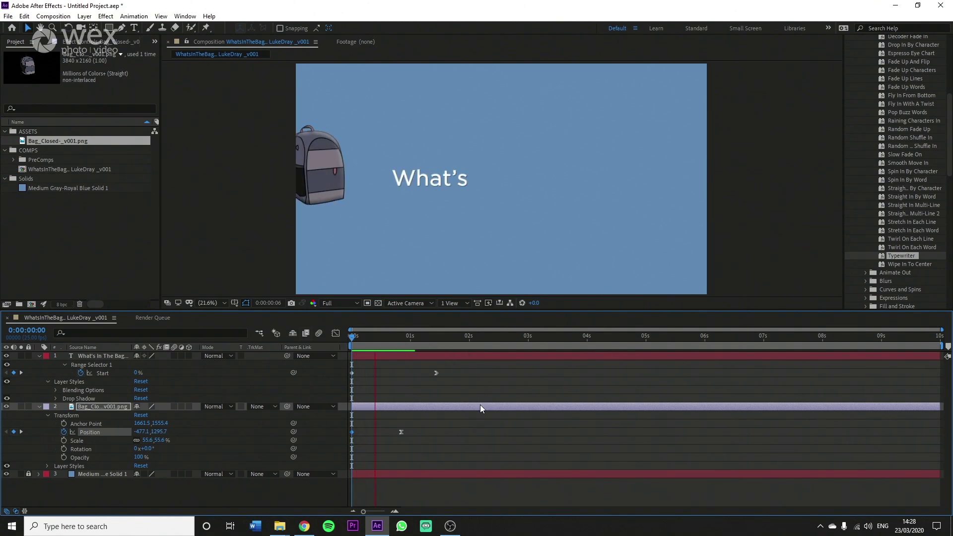
{"action": "left_click_drag", "start_coordinate": [410, 337], "coordinate": [403, 337]}
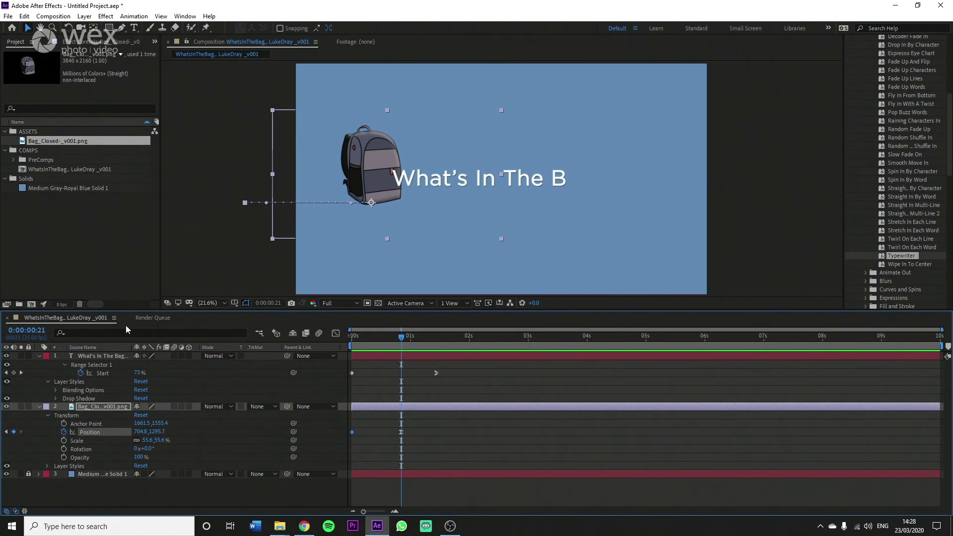
Step: Key the bag's Rotation at 0° on landing and -9° a few frames earlier
{"action": "left_click", "coordinate": [63, 449]}
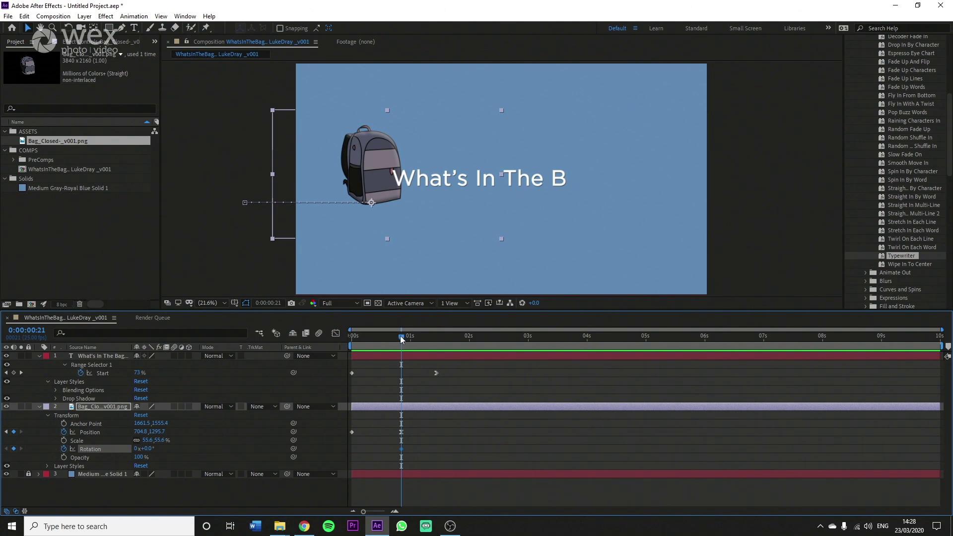
{"action": "left_click_drag", "start_coordinate": [401, 337], "coordinate": [394, 338]}
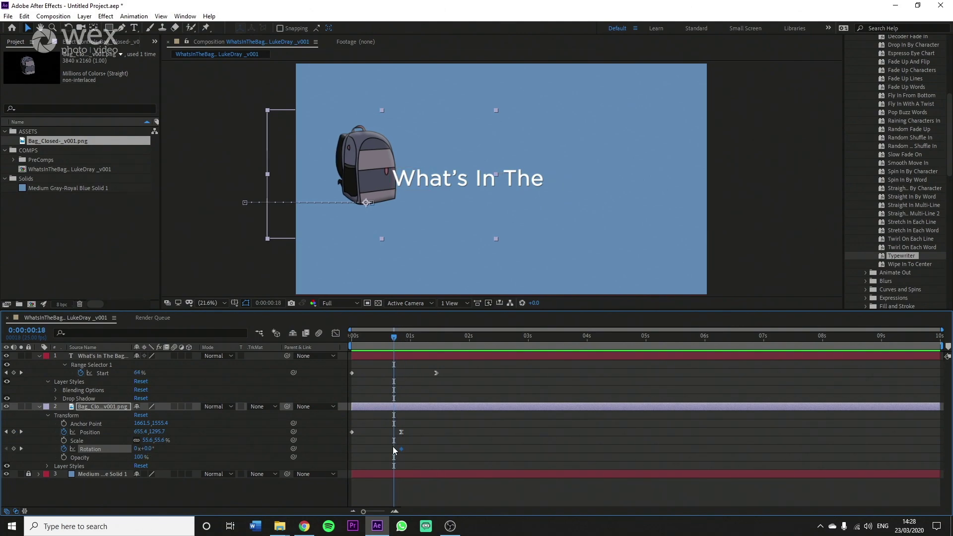
{"action": "left_click_drag", "start_coordinate": [407, 449], "coordinate": [409, 448]}
{"action": "left_click_drag", "start_coordinate": [149, 451], "coordinate": [145, 448]}
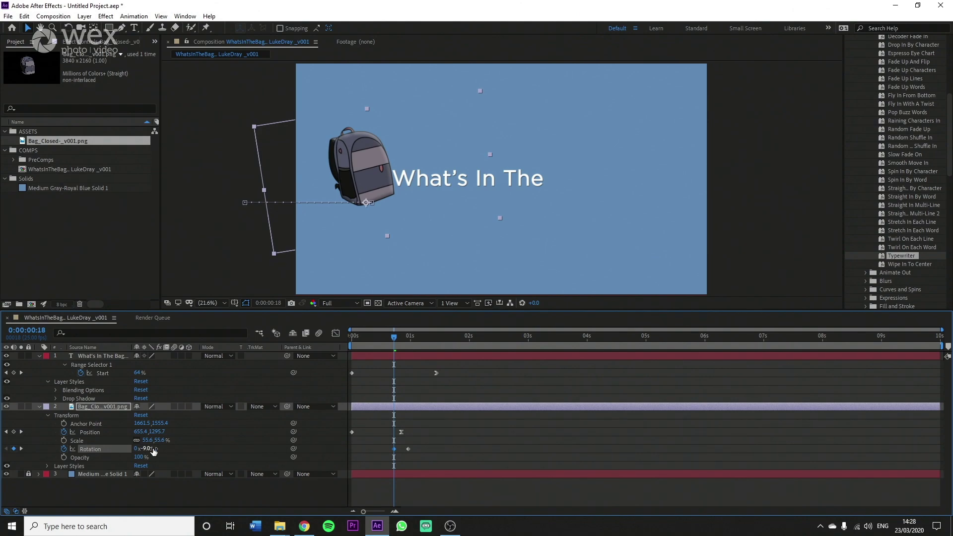
{"action": "mouse_move", "coordinate": [401, 451]}
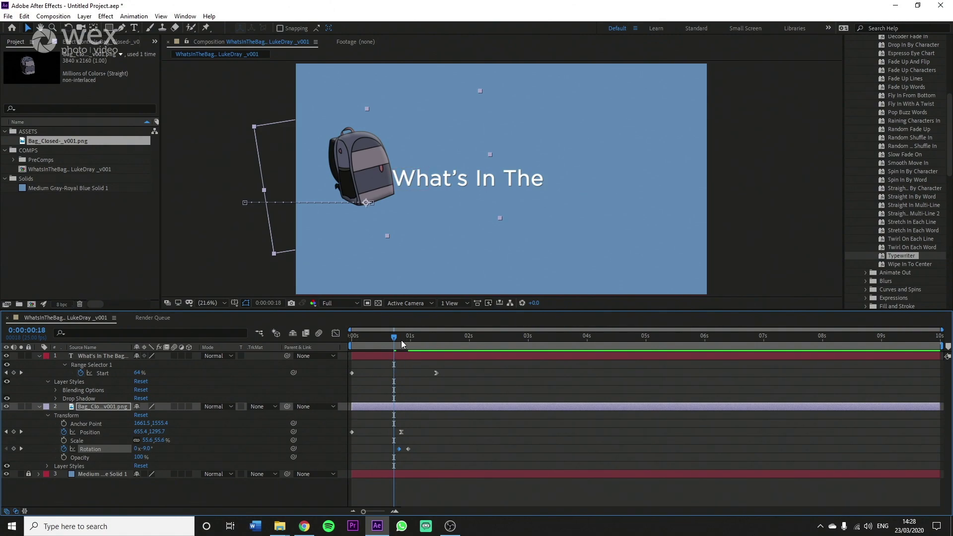
Step: Swing the bag to +2.1° at 24 frames before settling upright, then preview the wobble
{"action": "left_click_drag", "start_coordinate": [400, 340], "coordinate": [408, 341]}
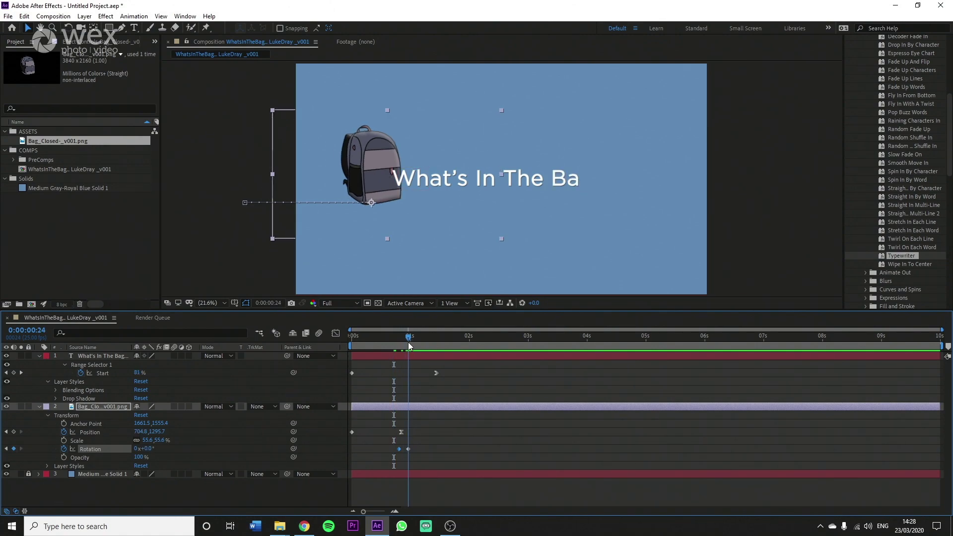
{"action": "left_click_drag", "start_coordinate": [409, 448], "coordinate": [416, 448]}
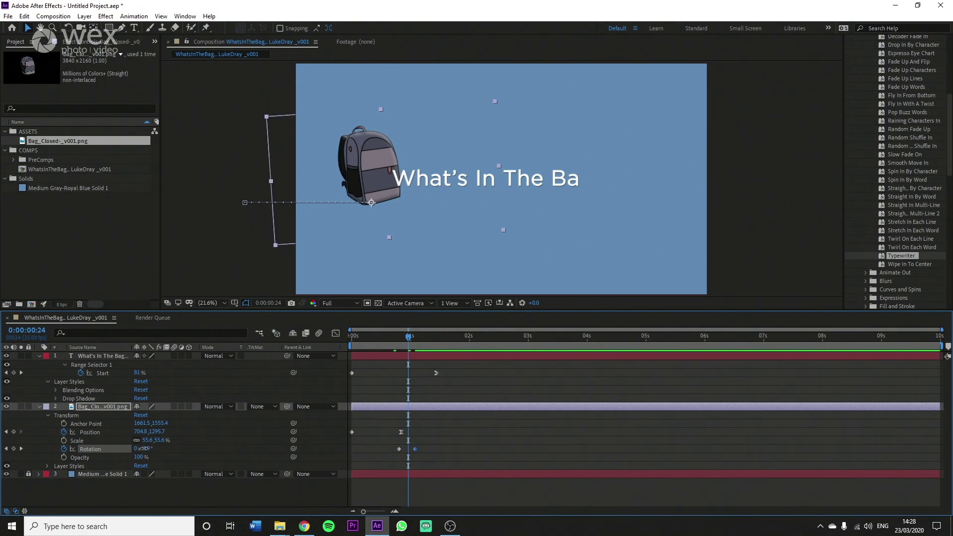
{"action": "left_click_drag", "start_coordinate": [144, 448], "coordinate": [146, 448]}
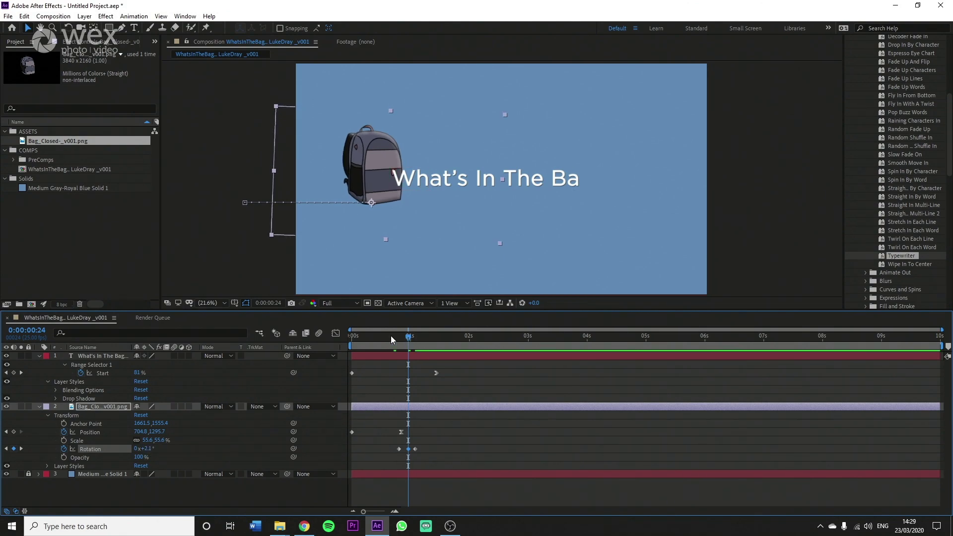
{"action": "left_click_drag", "start_coordinate": [391, 335], "coordinate": [325, 336]}
{"action": "key", "text": "space"}
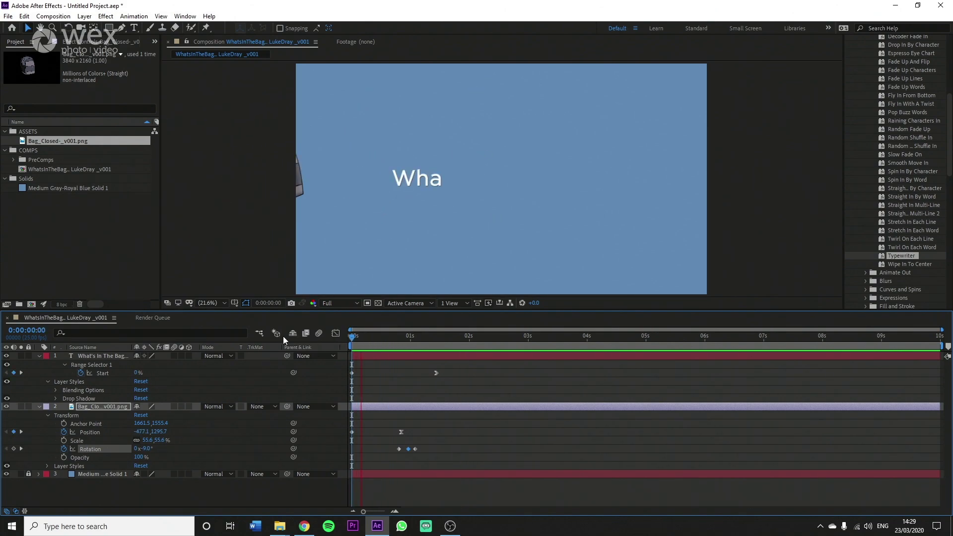
{"action": "key", "text": "space"}
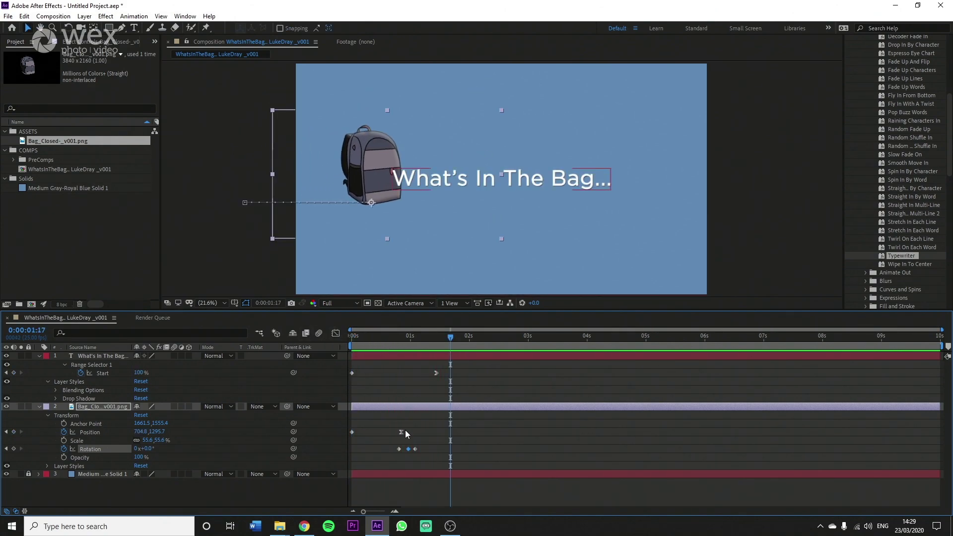
{"action": "left_click_drag", "start_coordinate": [398, 449], "coordinate": [396, 449]}
{"action": "left_click_drag", "start_coordinate": [391, 336], "coordinate": [273, 337]}
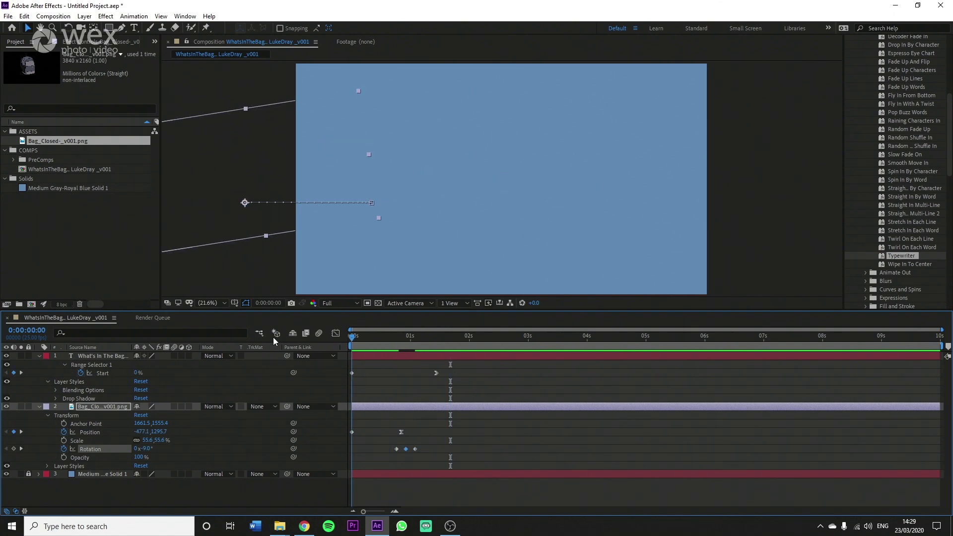
{"action": "key", "text": "space"}
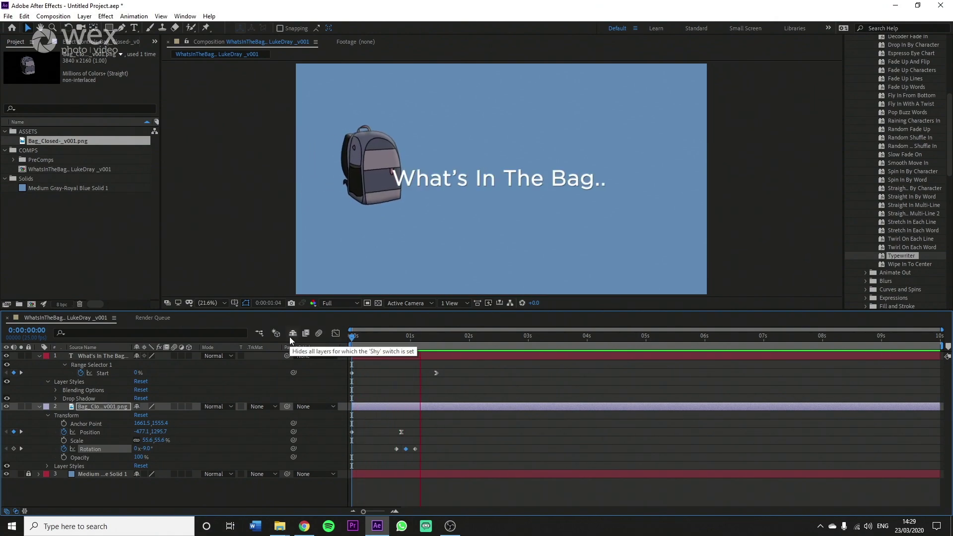
{"action": "key", "text": "space"}
{"action": "key", "text": "space"}
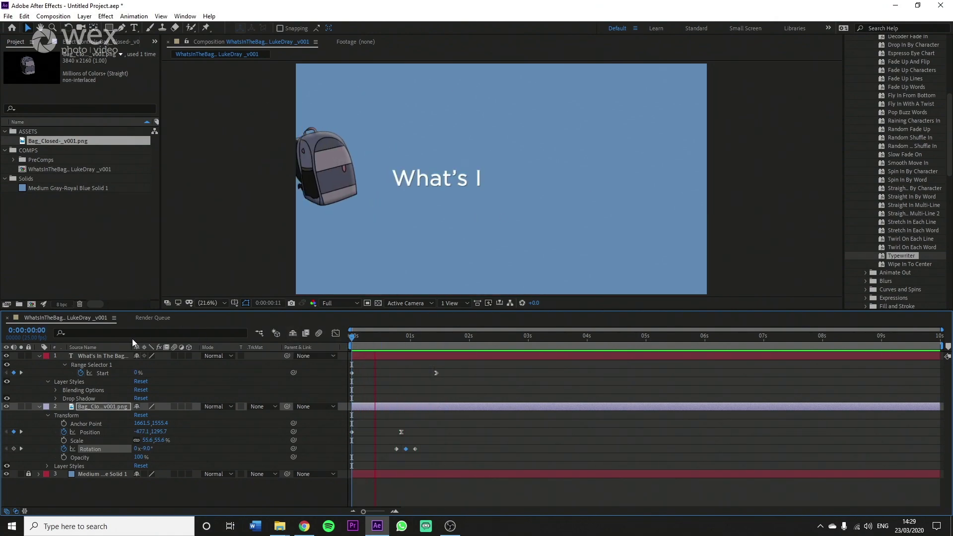
{"action": "key", "text": "space"}
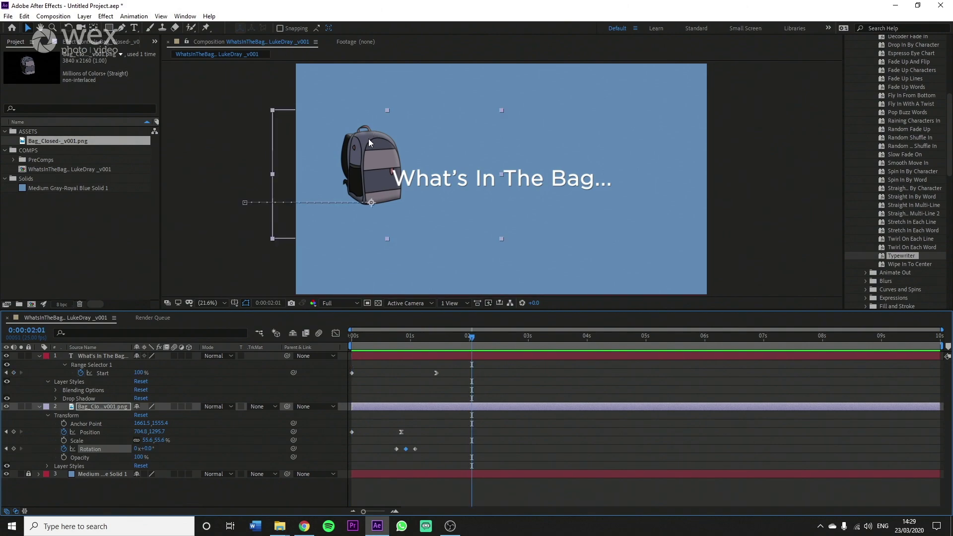
{"action": "left_click_drag", "start_coordinate": [423, 343], "coordinate": [322, 340]}
{"action": "key", "text": "space"}
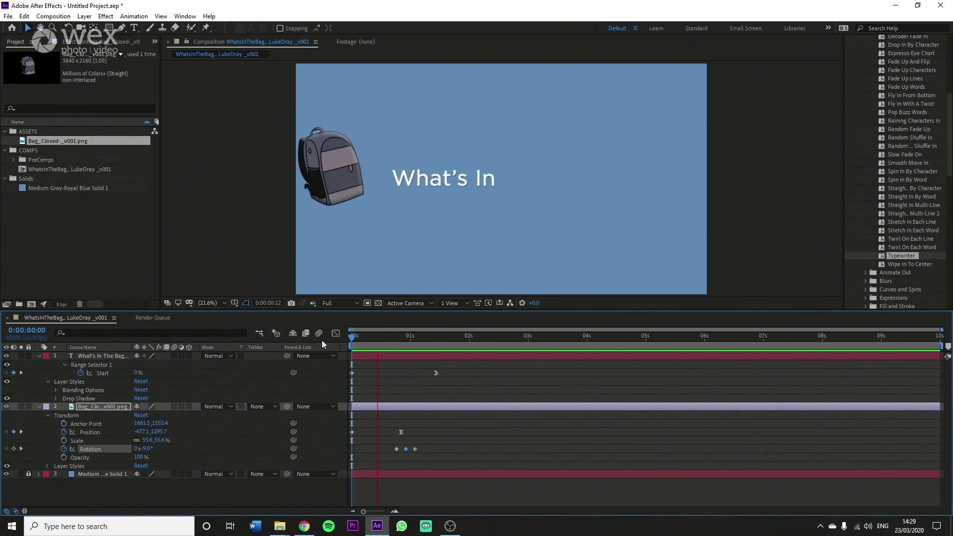
{"action": "key", "text": "space"}
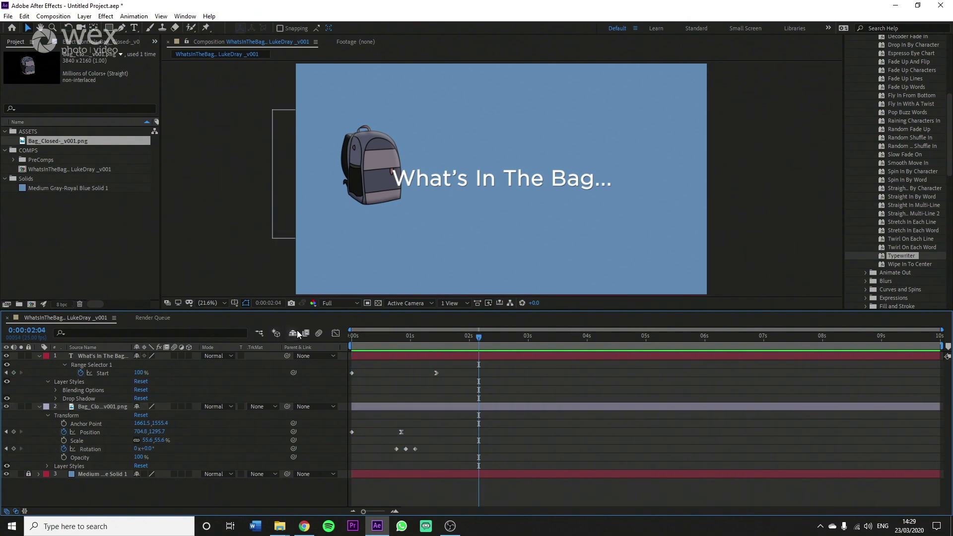
{"action": "left_click_drag", "start_coordinate": [478, 336], "coordinate": [430, 334]}
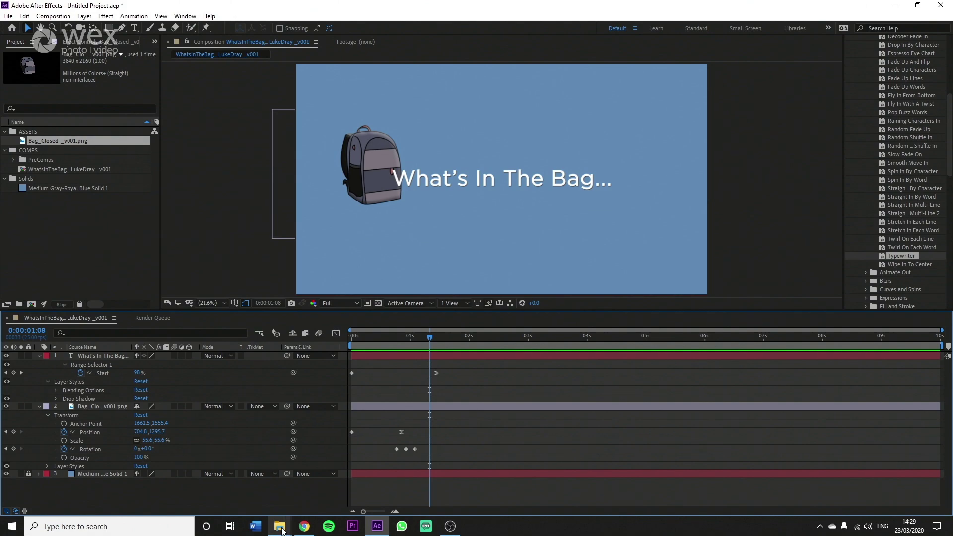
{"action": "mouse_move", "coordinate": [281, 530]}
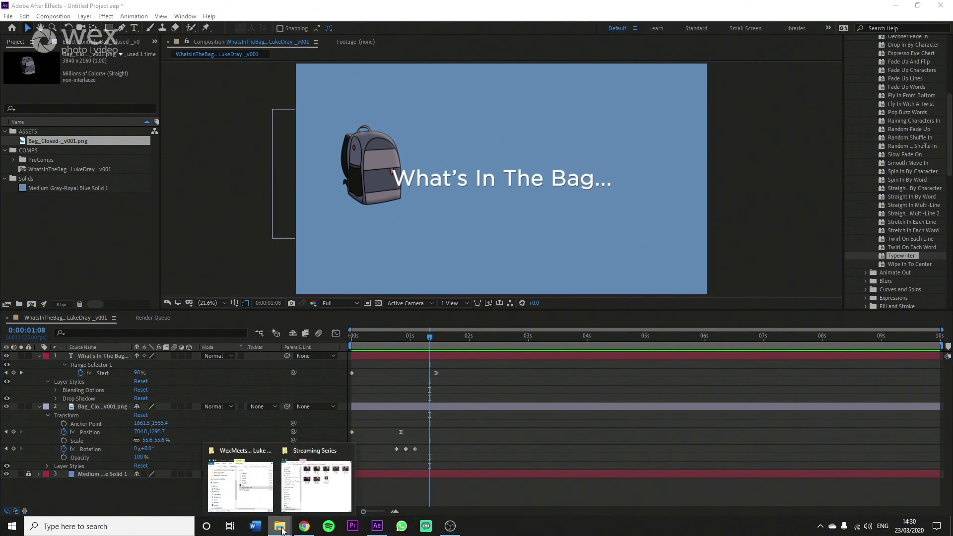
Step: Import Rampant_4K_Studio_Flares_153 from the Wex project's Light_Overlays folder into the ASSETS bin
{"action": "left_click", "coordinate": [254, 489]}
{"action": "left_click", "coordinate": [329, 390]}
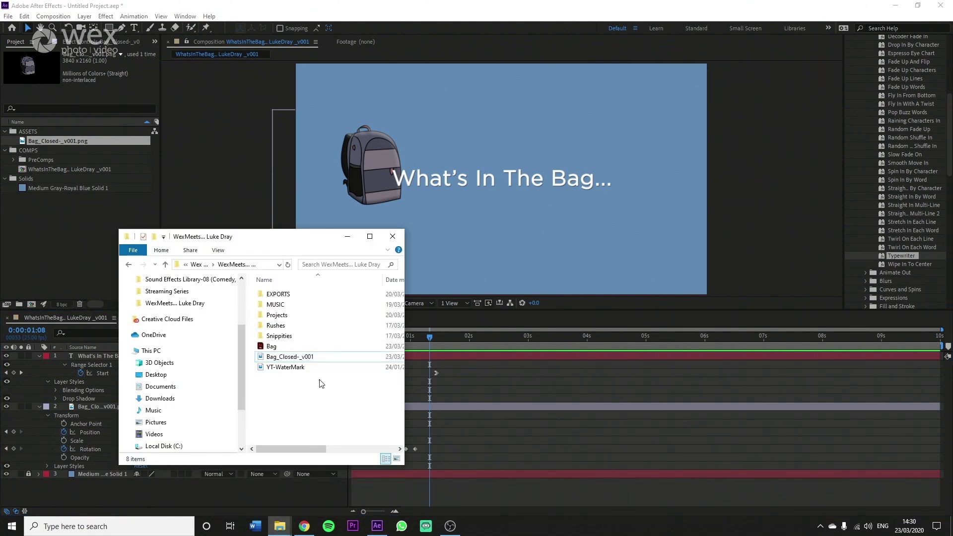
{"action": "left_click", "coordinate": [199, 266]}
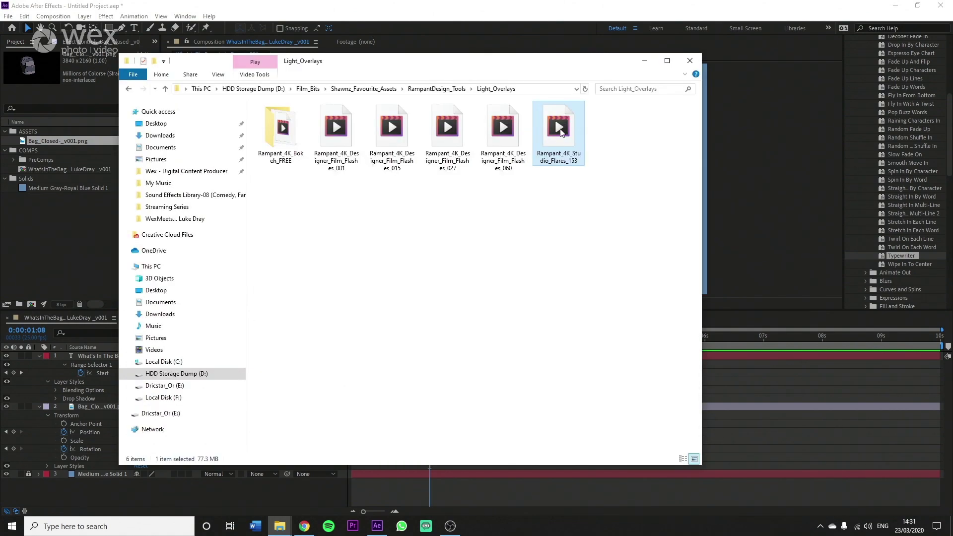
{"action": "left_click_drag", "start_coordinate": [561, 132], "coordinate": [30, 134]}
{"action": "left_click", "coordinate": [41, 229]}
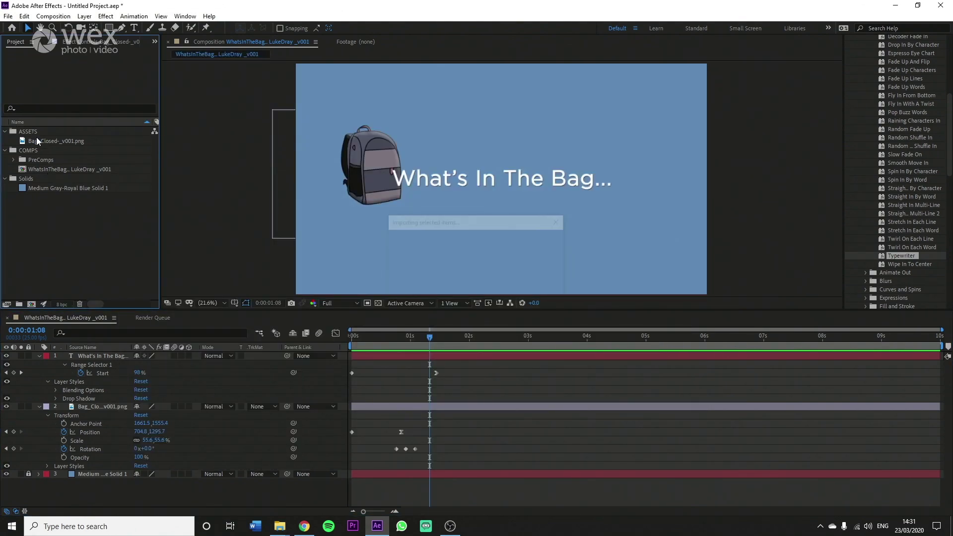
Step: Place Rampant_4K_Studio_Flares_153.mov as the top timeline layer with Add blending mode
{"action": "left_click_drag", "start_coordinate": [24, 153], "coordinate": [352, 353]}
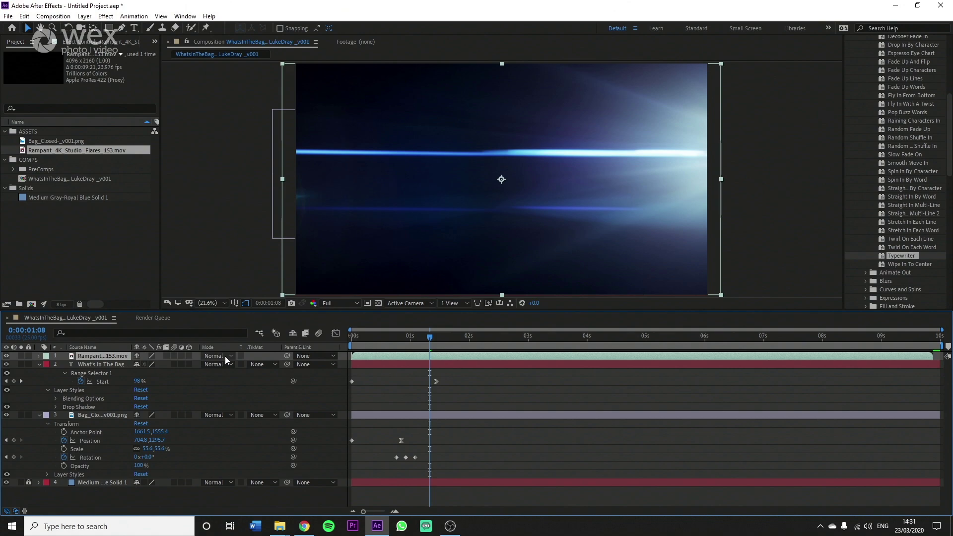
{"action": "left_click", "coordinate": [230, 355]}
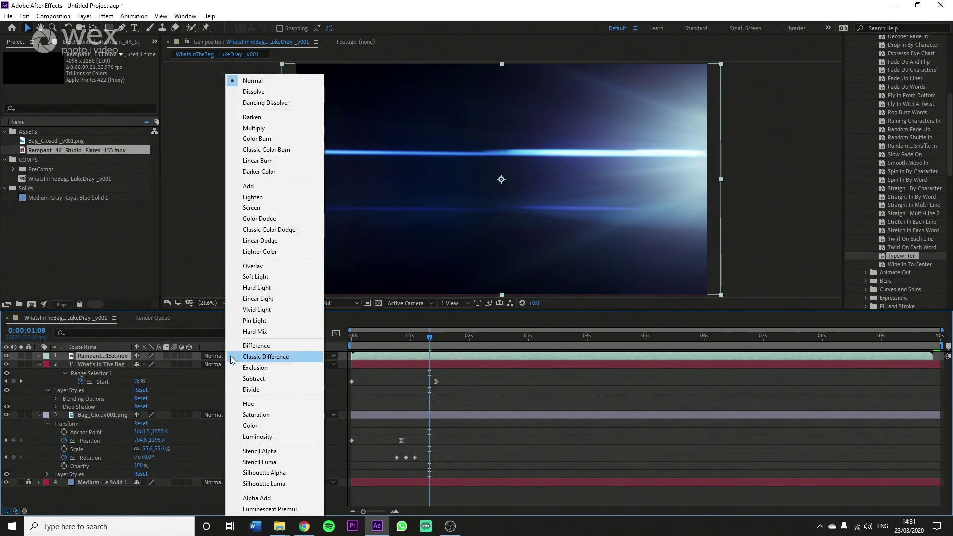
{"action": "left_click", "coordinate": [272, 185]}
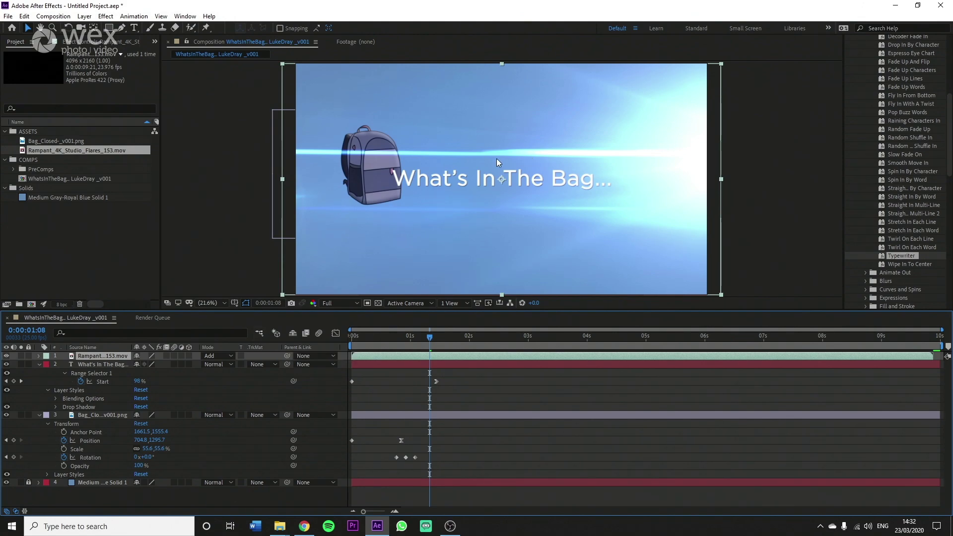
Step: Scale the flare layer up, shift it slightly right, and preview the animation
{"action": "left_click_drag", "start_coordinate": [721, 177], "coordinate": [786, 170]}
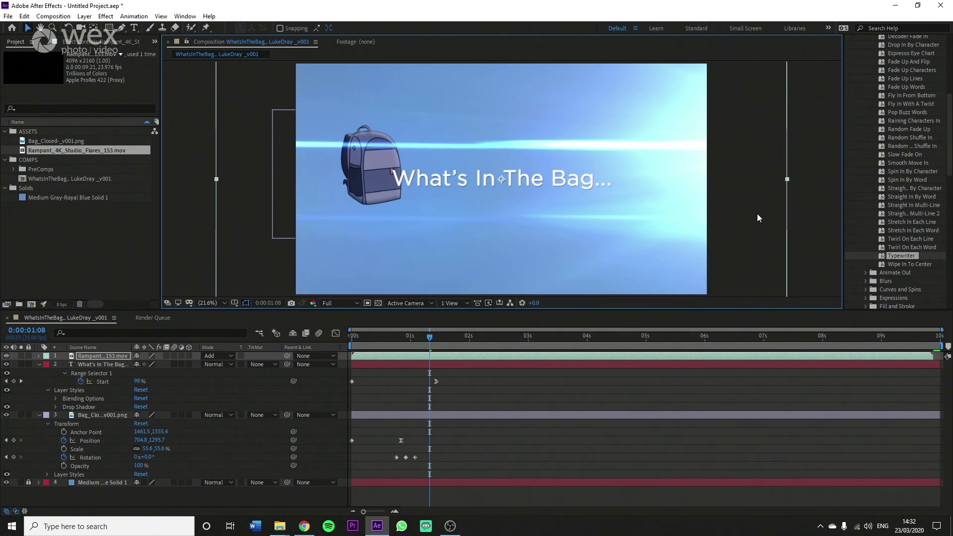
{"action": "left_click_drag", "start_coordinate": [747, 215], "coordinate": [811, 212]}
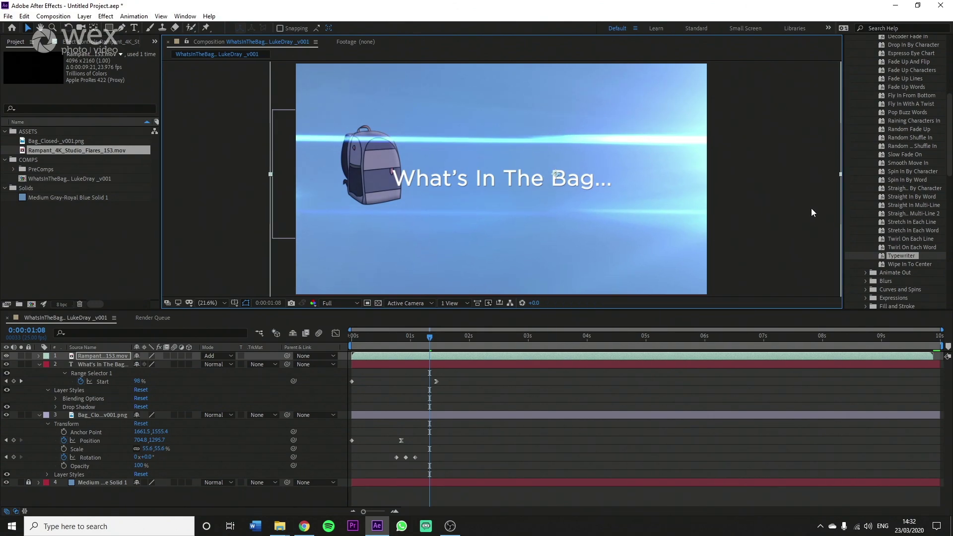
{"action": "key", "text": "space"}
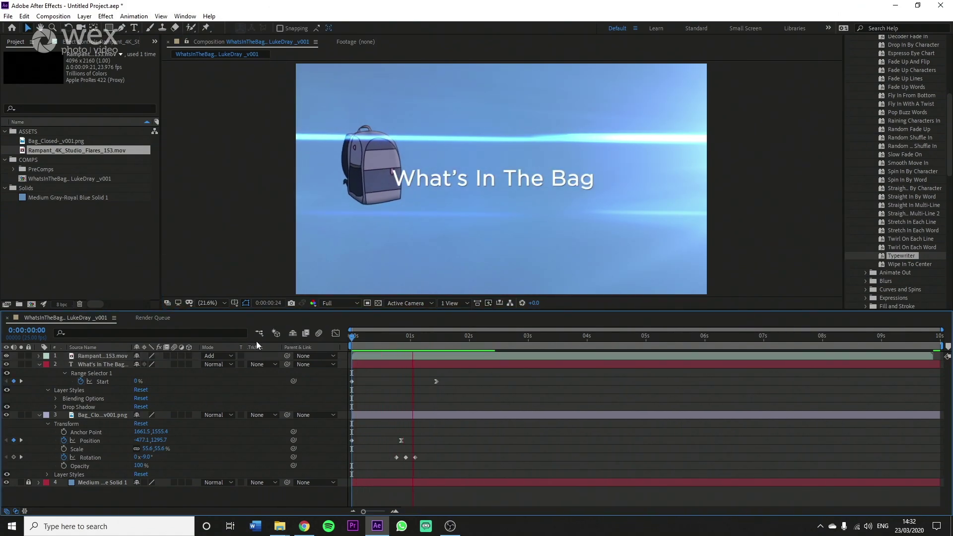
{"action": "key", "text": "space"}
{"action": "left_click_drag", "start_coordinate": [406, 338], "coordinate": [349, 336]}
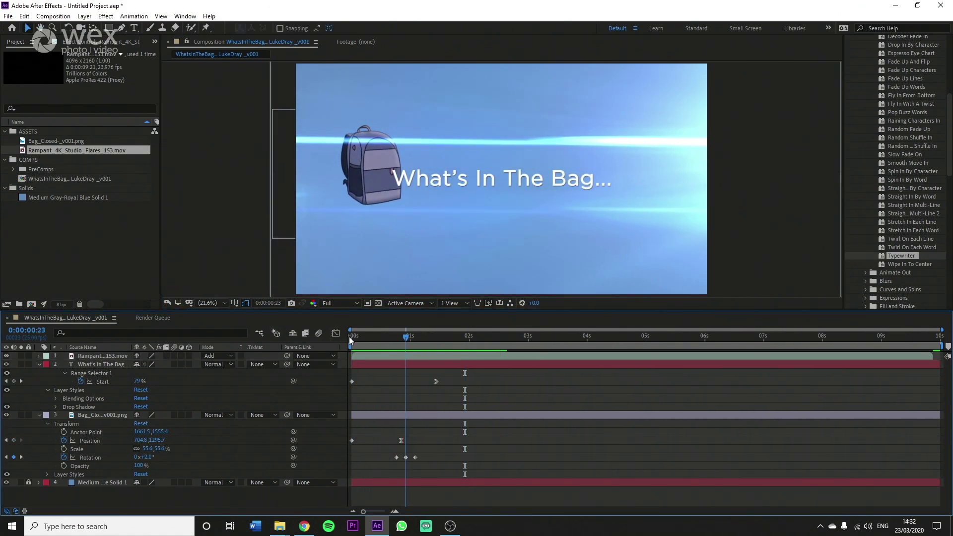
{"action": "key", "text": "space"}
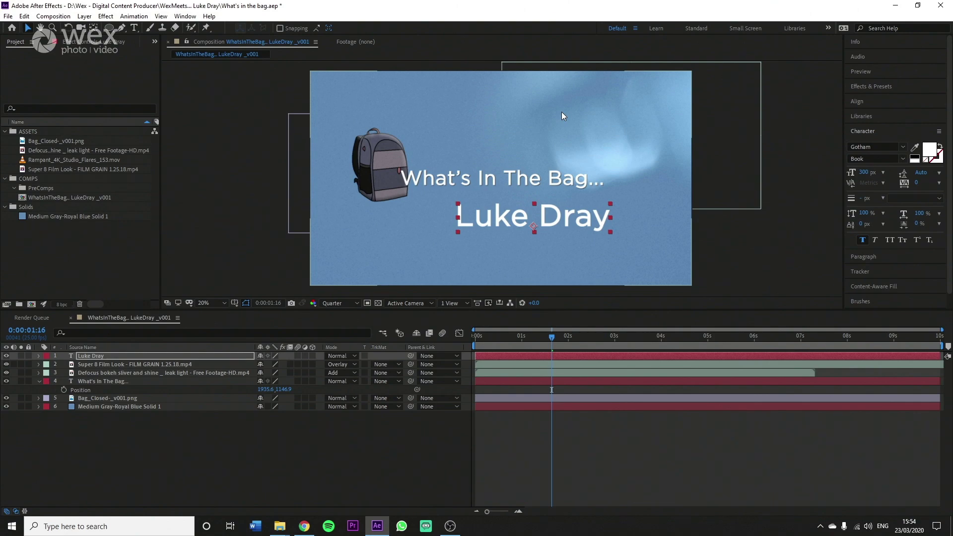
Step: Move to about five seconds, select the Defocus bokeh layer, and pick the Ellipse tool
{"action": "left_click", "coordinate": [649, 451]}
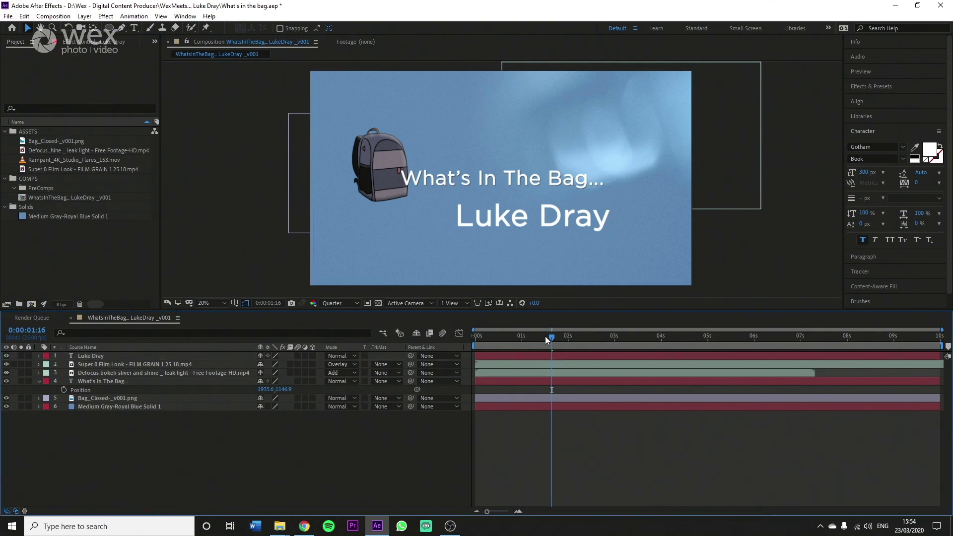
{"action": "left_click_drag", "start_coordinate": [545, 335], "coordinate": [725, 335]}
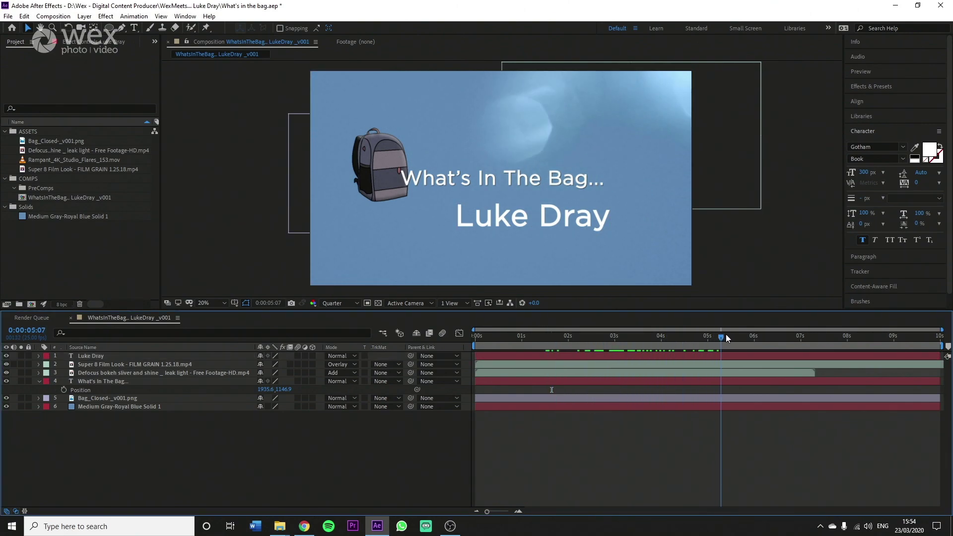
{"action": "key", "text": "space"}
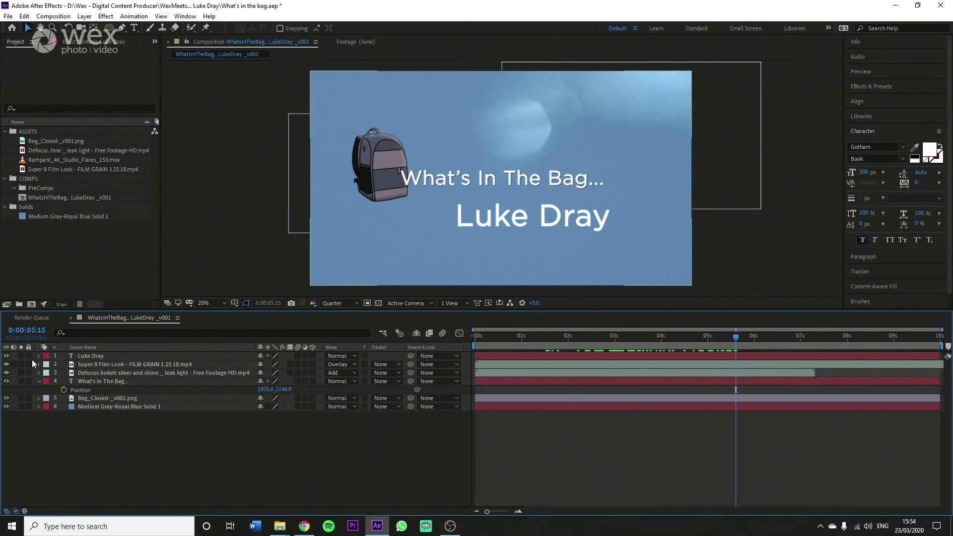
{"action": "left_click", "coordinate": [86, 372]}
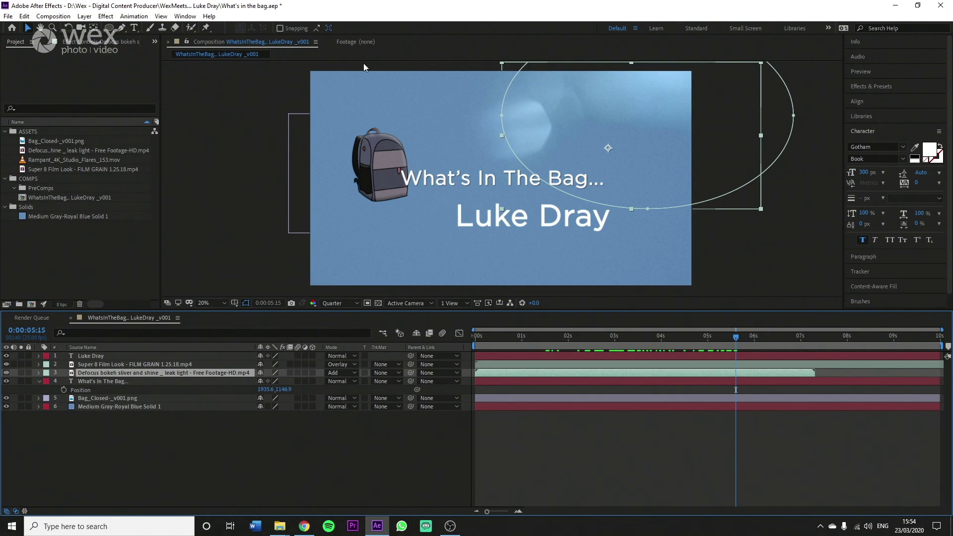
{"action": "left_click", "coordinate": [109, 30]}
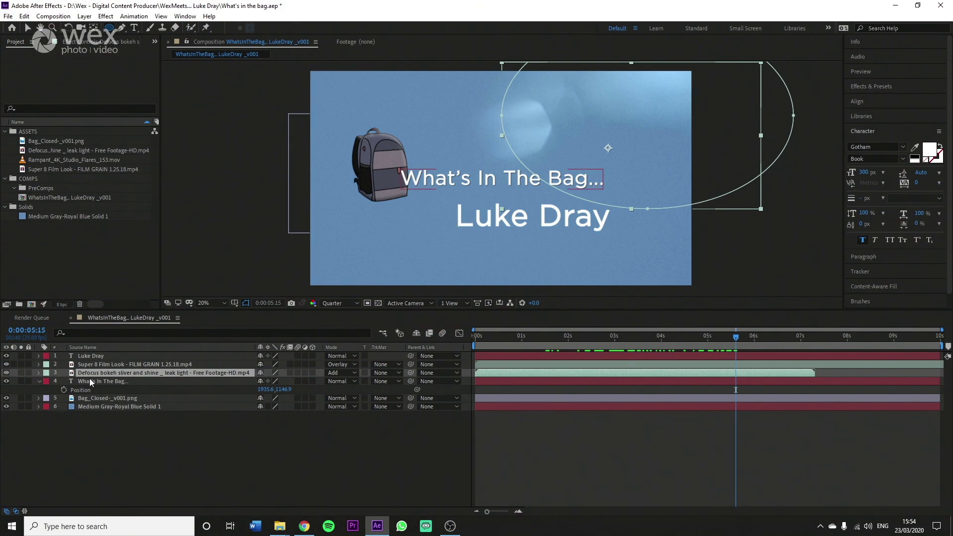
{"action": "left_click", "coordinate": [87, 399]}
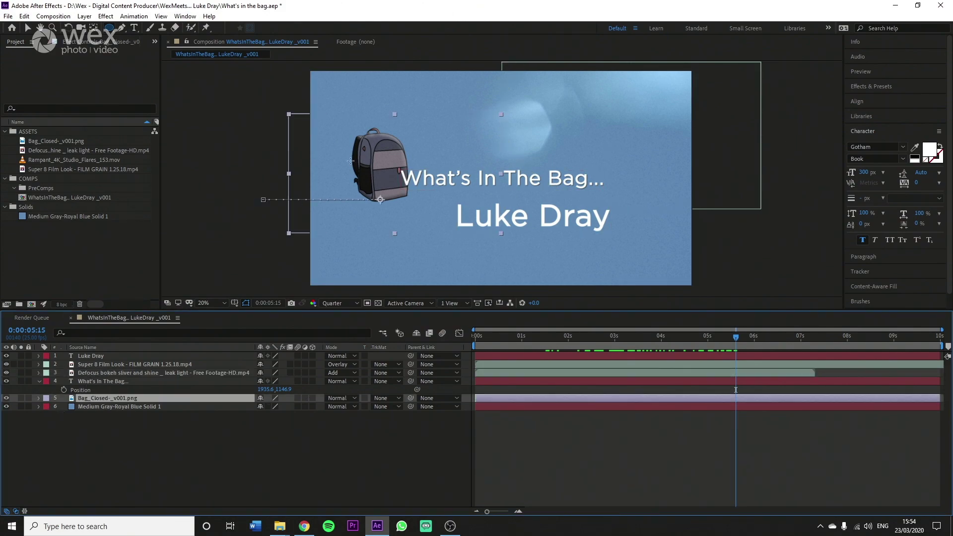
{"action": "left_click_drag", "start_coordinate": [356, 141], "coordinate": [379, 167]}
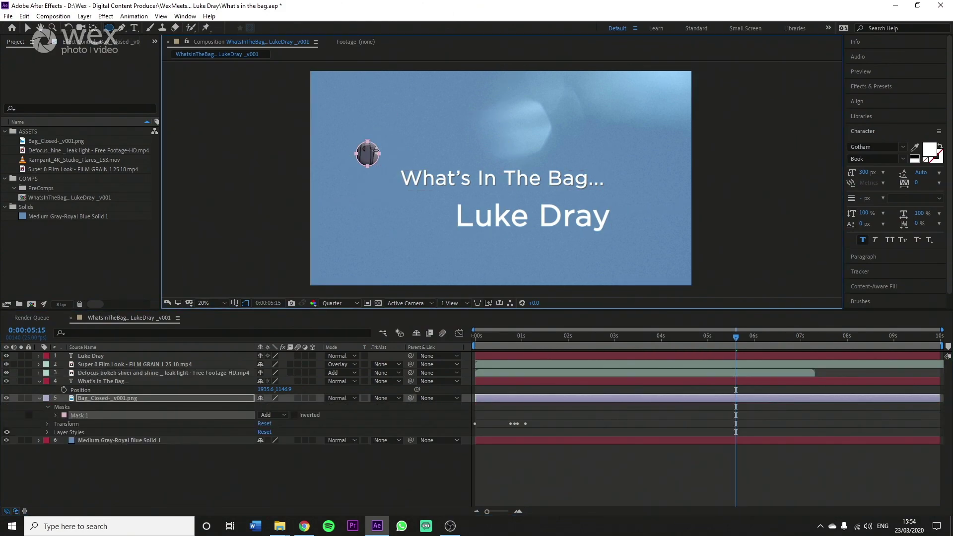
{"action": "left_click", "coordinate": [294, 415]}
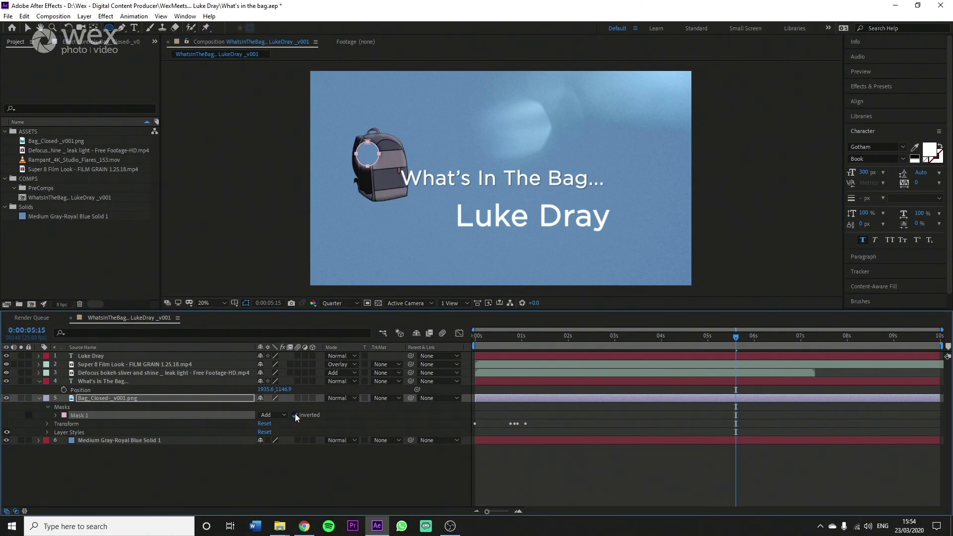
{"action": "left_click", "coordinate": [68, 404]}
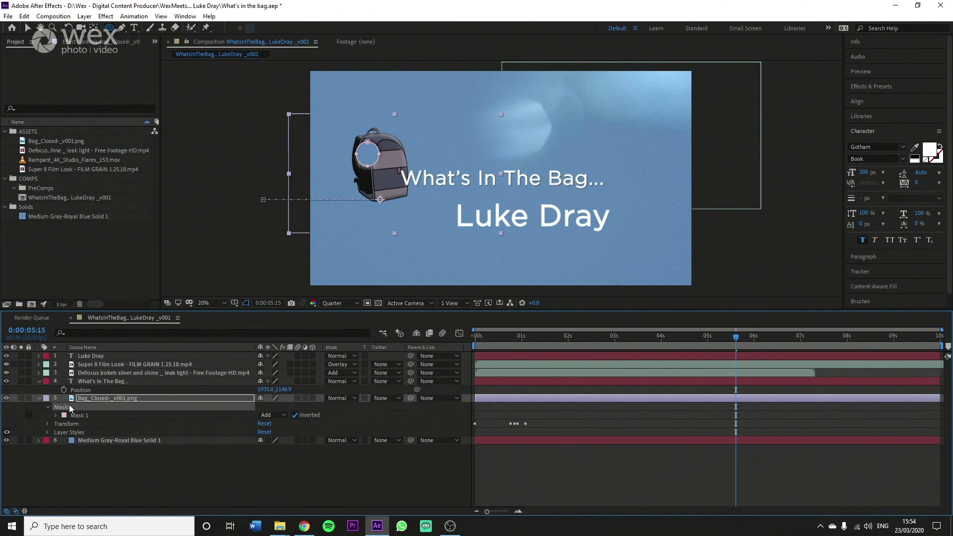
{"action": "key", "text": "Delete"}
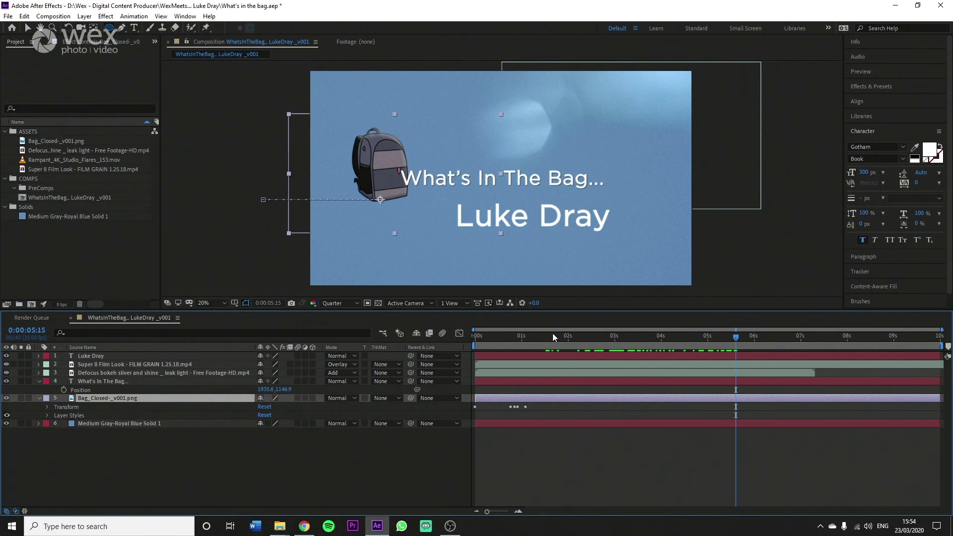
{"action": "left_click_drag", "start_coordinate": [552, 335], "coordinate": [489, 340]}
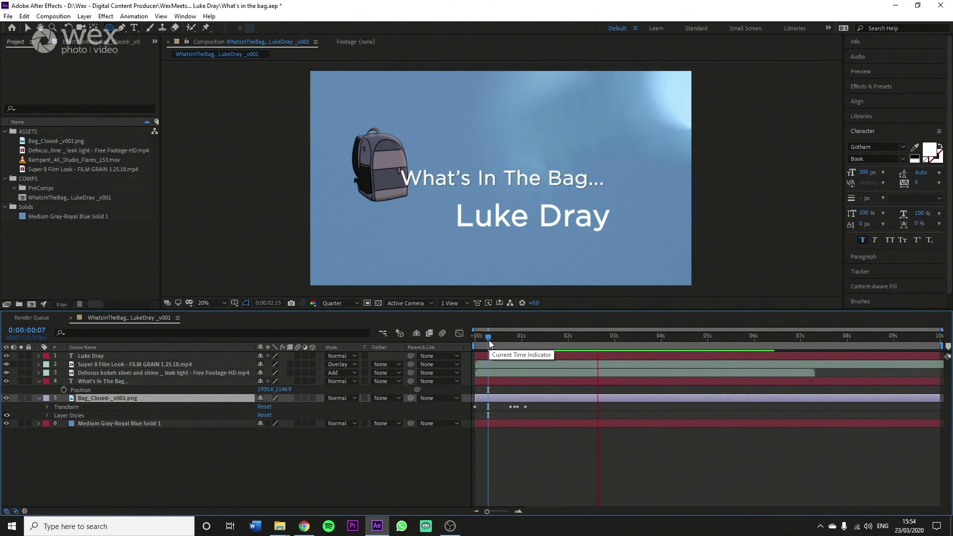
{"action": "key", "text": "space"}
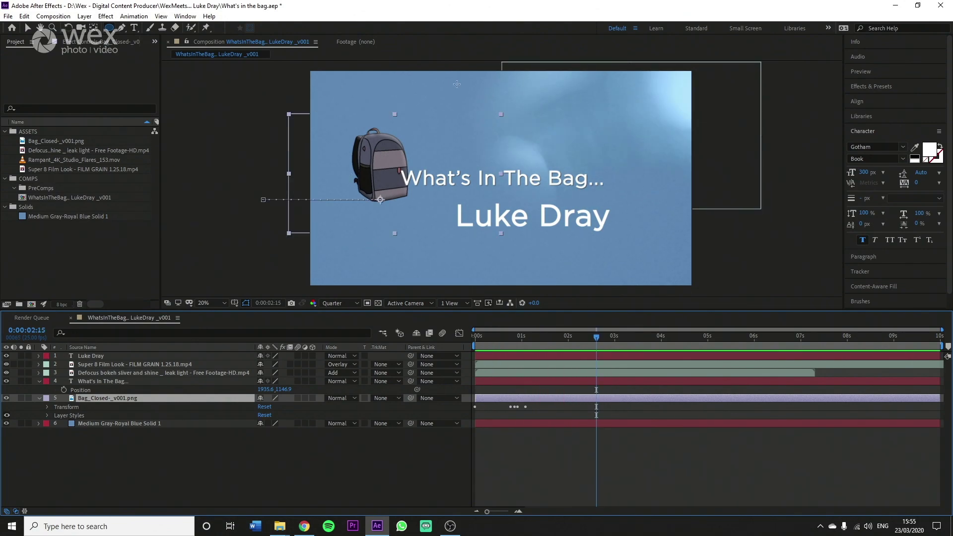
{"action": "key", "text": "v"}
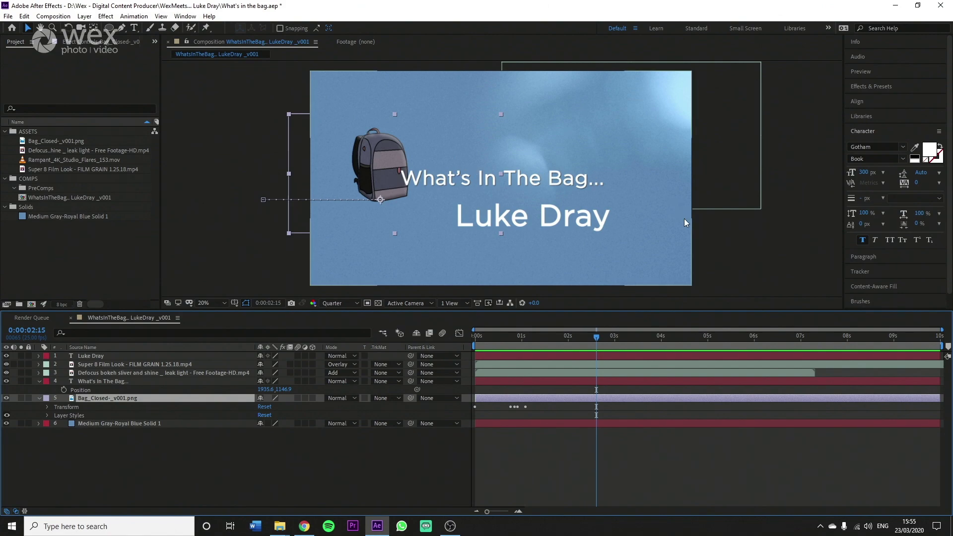
{"action": "left_click", "coordinate": [715, 267]}
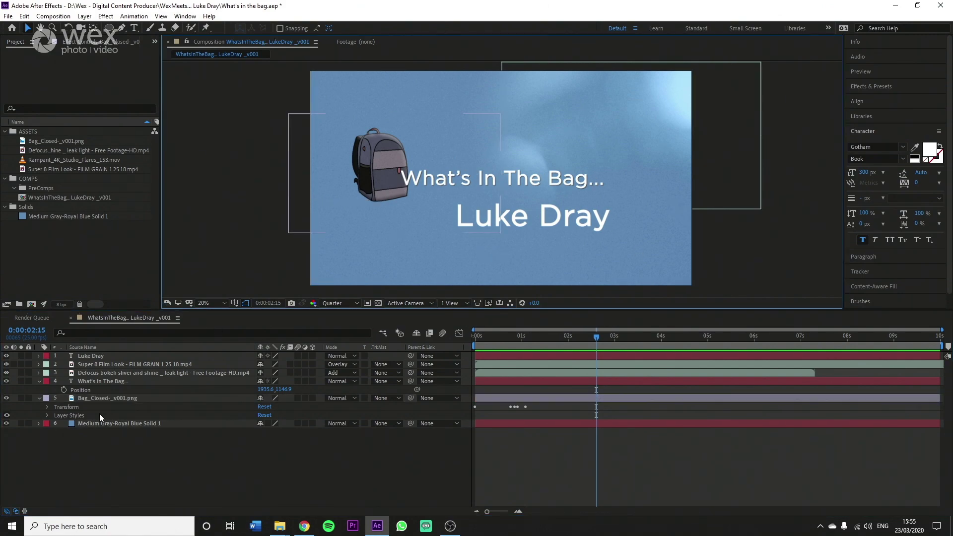
{"action": "left_click", "coordinate": [238, 390]}
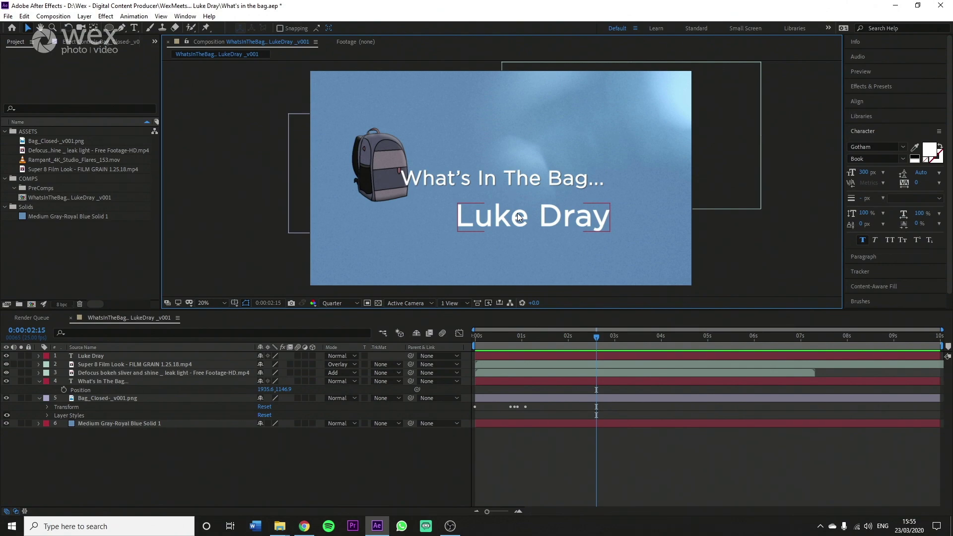
{"action": "key", "text": "j"}
{"action": "left_click", "coordinate": [499, 219]}
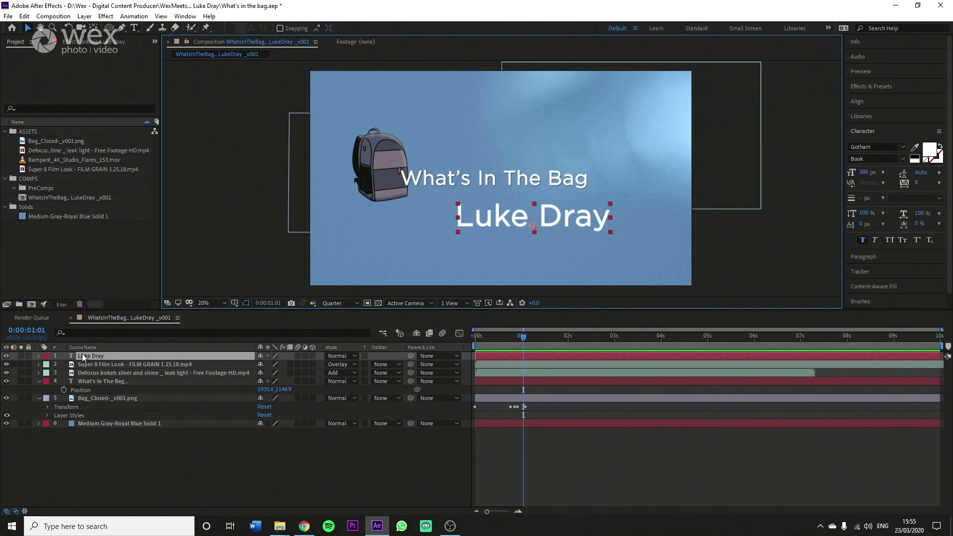
{"action": "left_click", "coordinate": [313, 356]}
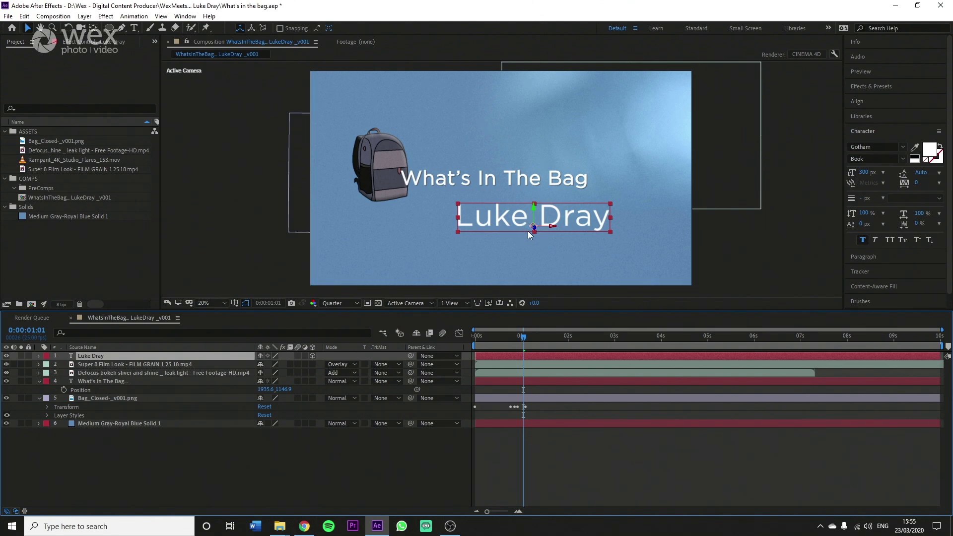
{"action": "left_click_drag", "start_coordinate": [535, 231], "coordinate": [557, 264]}
{"action": "key", "text": "ctrl+z"}
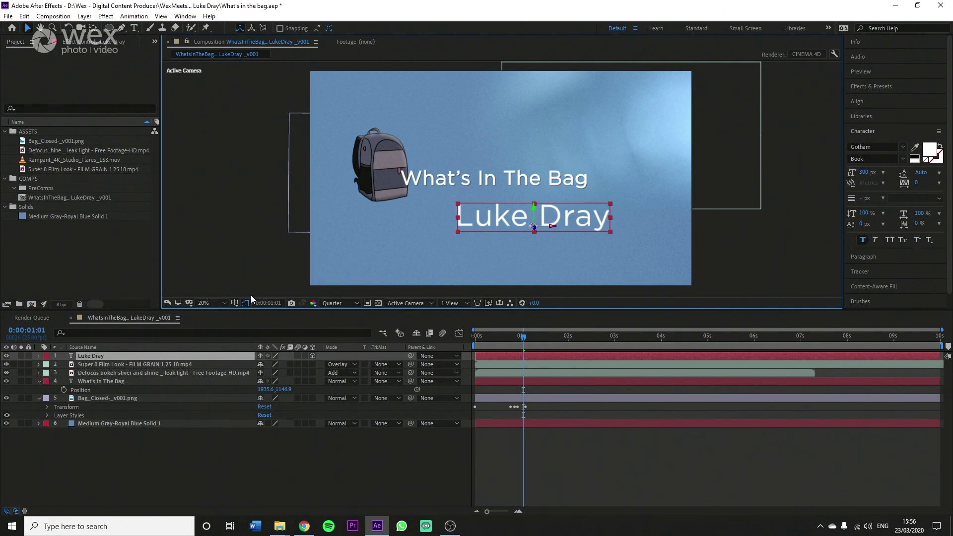
{"action": "left_click", "coordinate": [38, 356]}
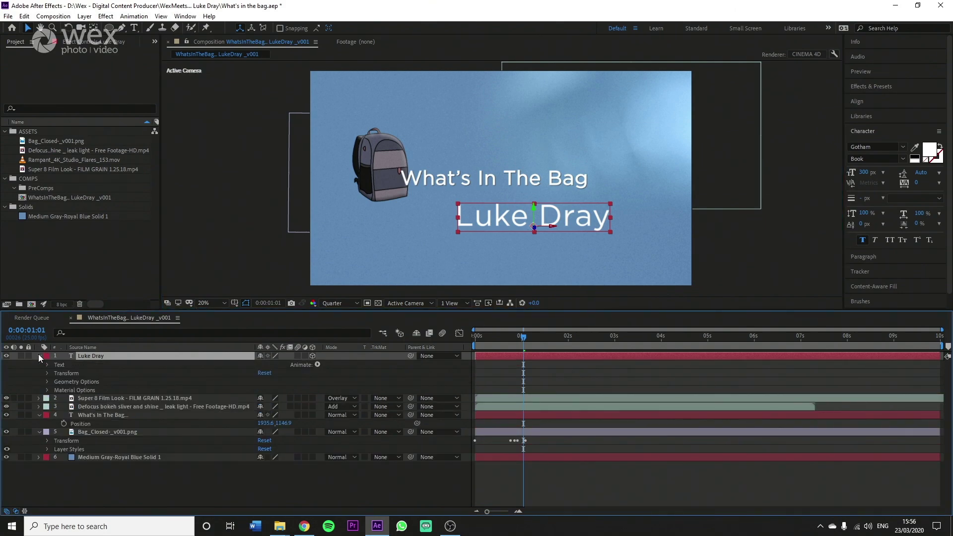
{"action": "left_click", "coordinate": [47, 382]}
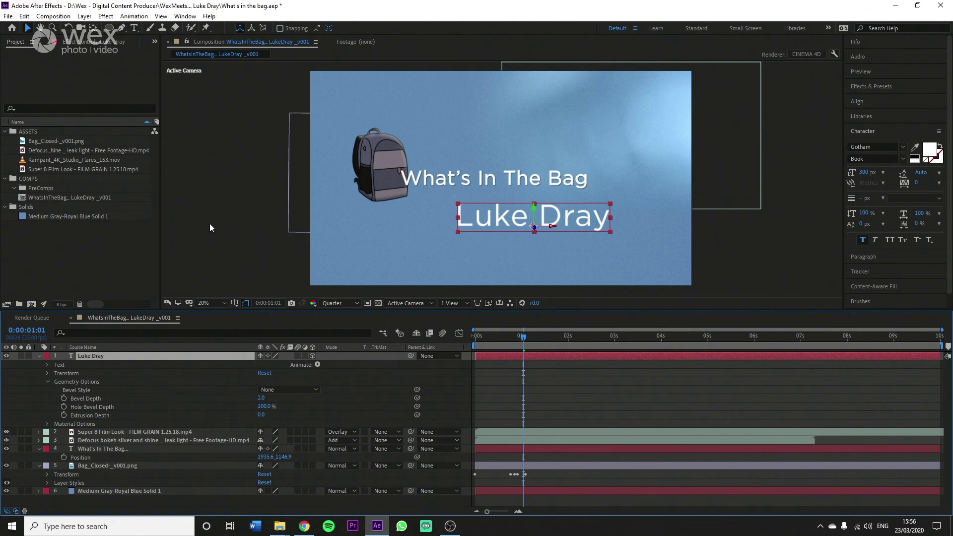
Step: Confirm CINEMA 4D as the 3D renderer in Composition Settings
{"action": "right_click", "coordinate": [221, 213]}
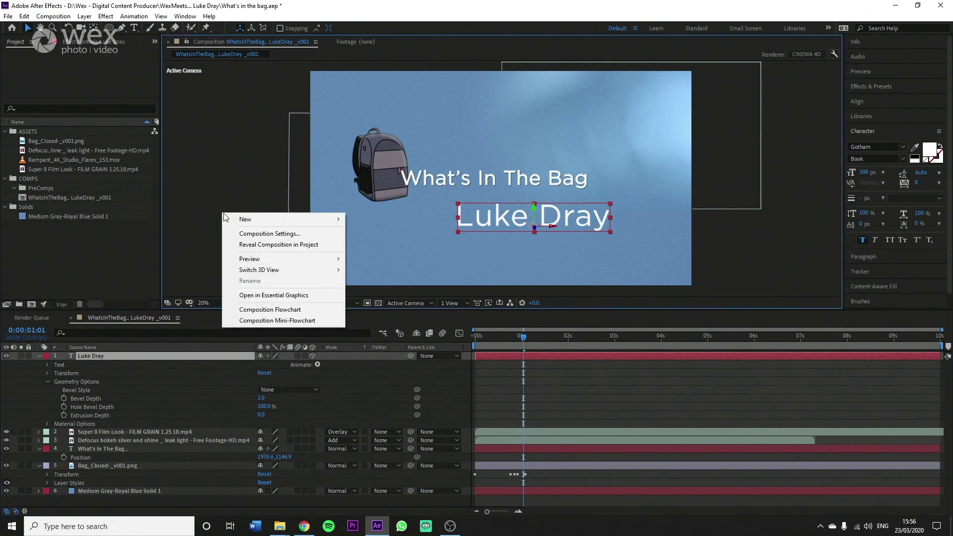
{"action": "left_click", "coordinate": [262, 234]}
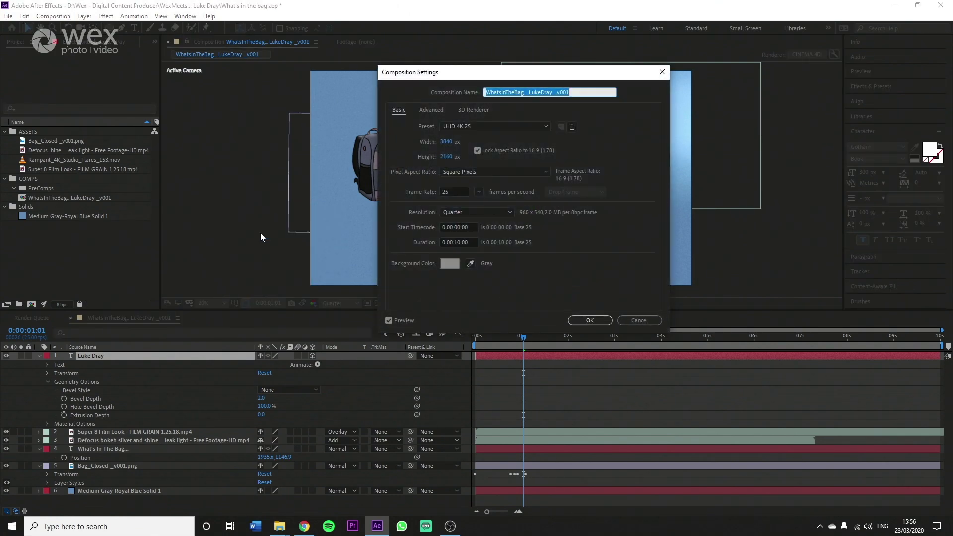
{"action": "left_click", "coordinate": [472, 111]}
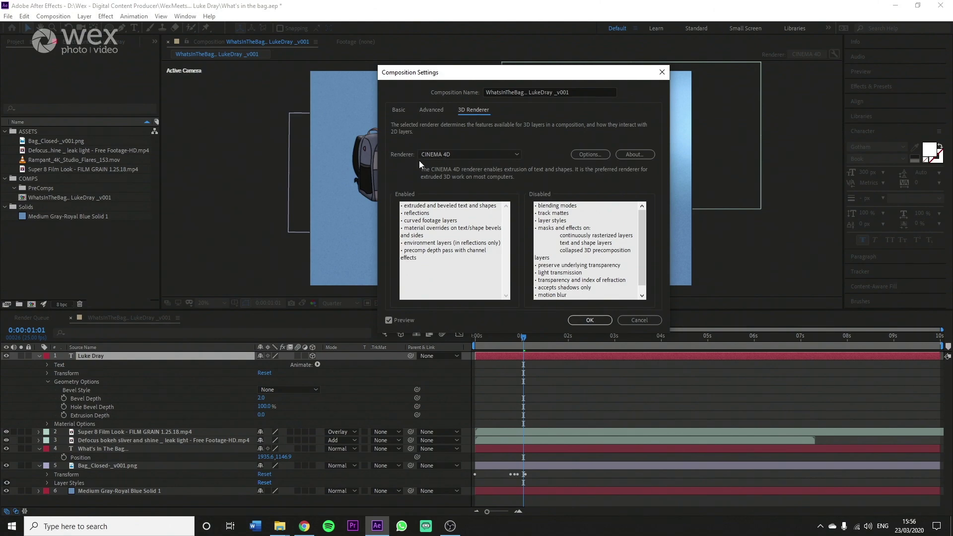
{"action": "left_click", "coordinate": [454, 156]}
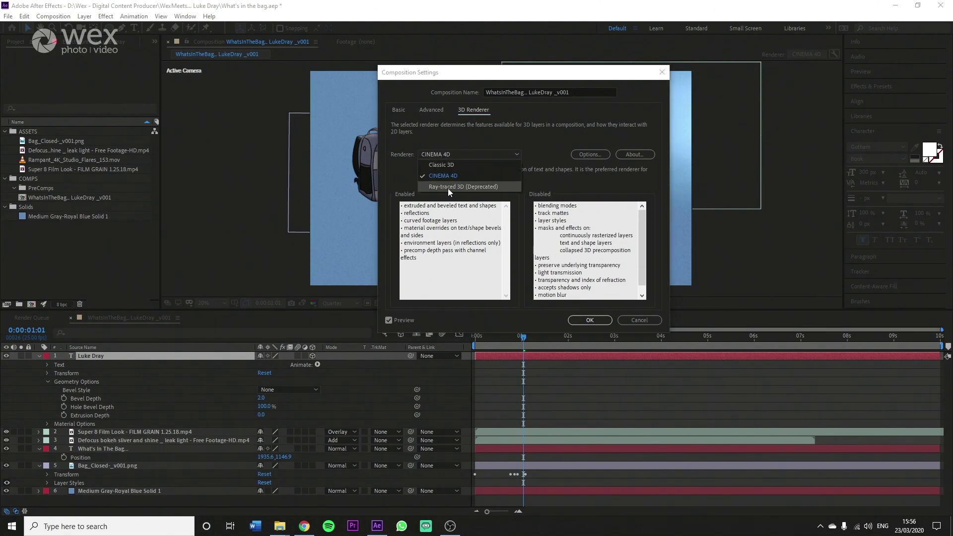
{"action": "left_click", "coordinate": [450, 176]}
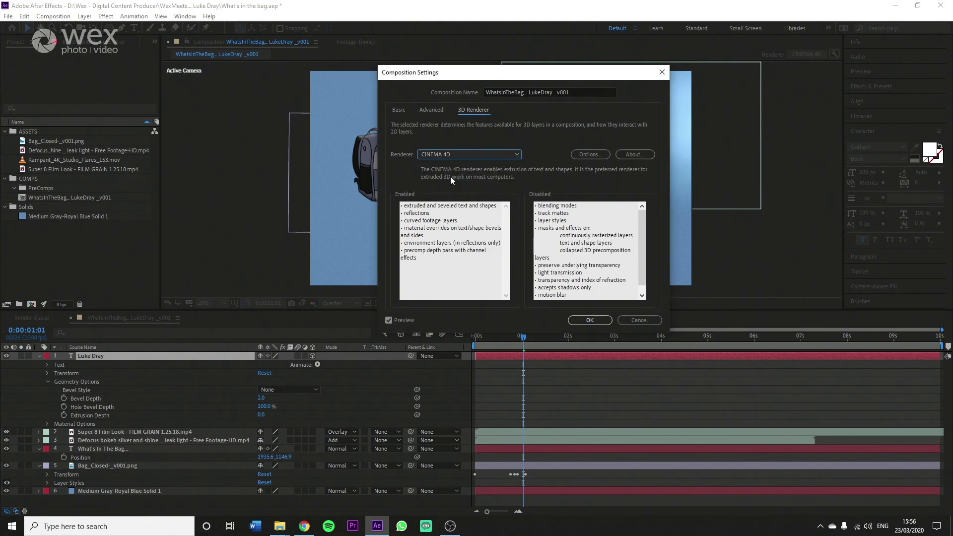
{"action": "left_click", "coordinate": [590, 320]}
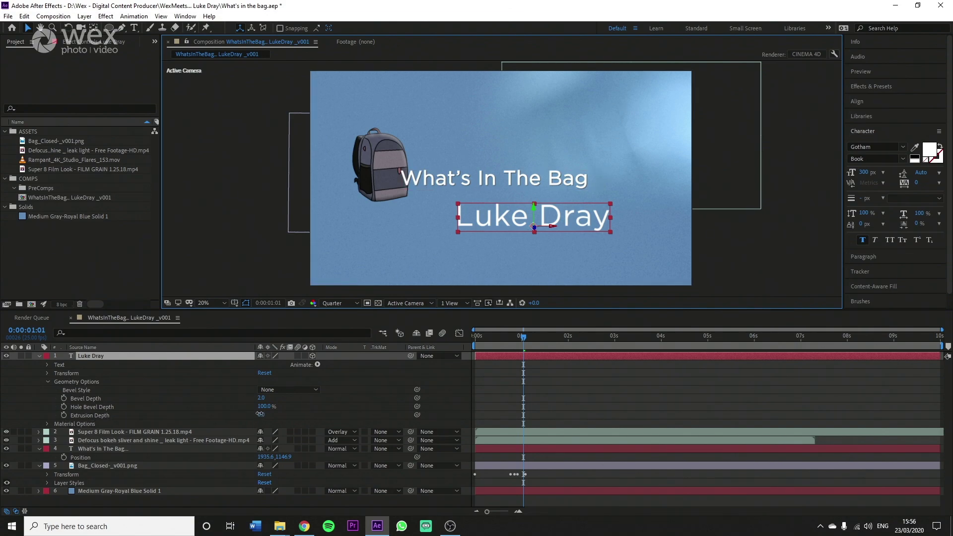
{"action": "left_click_drag", "start_coordinate": [259, 415], "coordinate": [306, 413]}
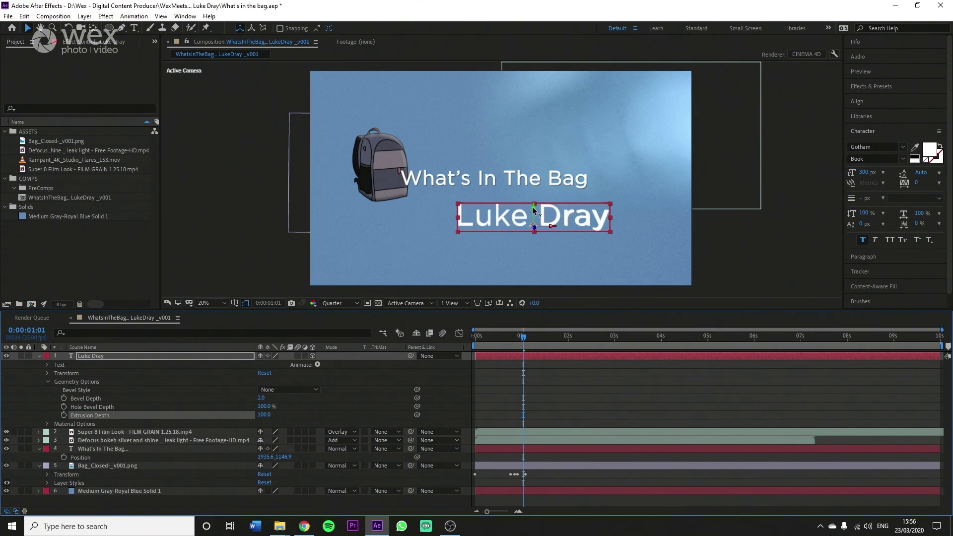
{"action": "key", "text": "w"}
{"action": "left_click_drag", "start_coordinate": [533, 209], "coordinate": [543, 209]}
{"action": "key", "text": "v"}
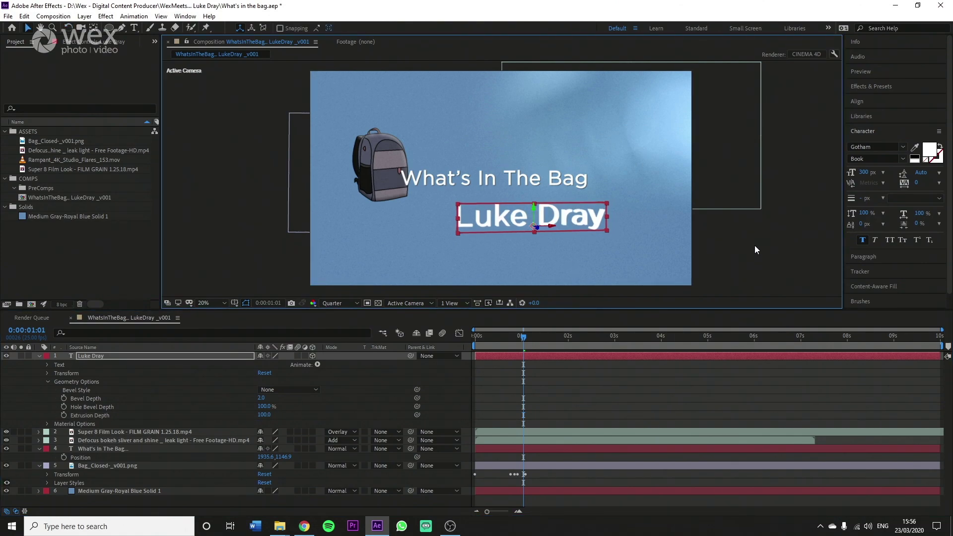
{"action": "left_click", "coordinate": [715, 243]}
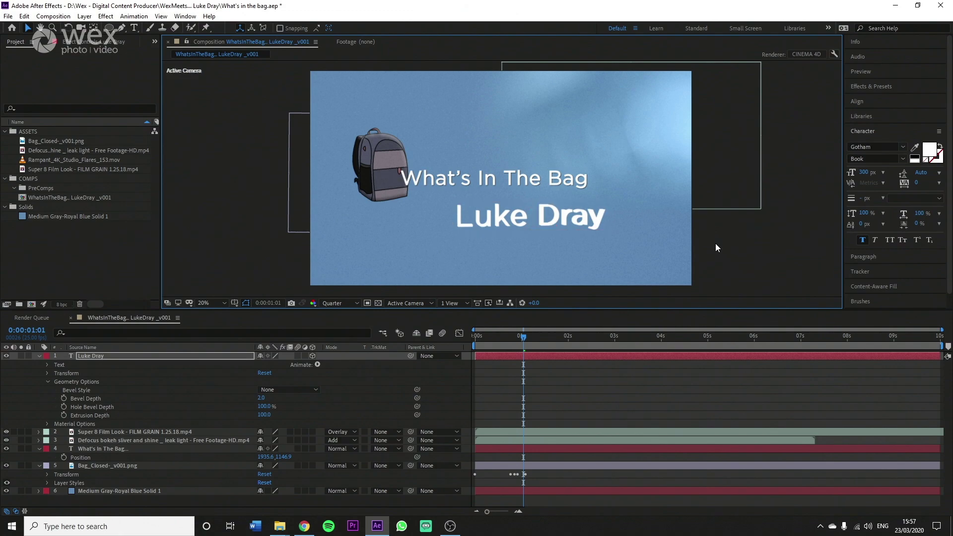
{"action": "left_click", "coordinate": [563, 224]}
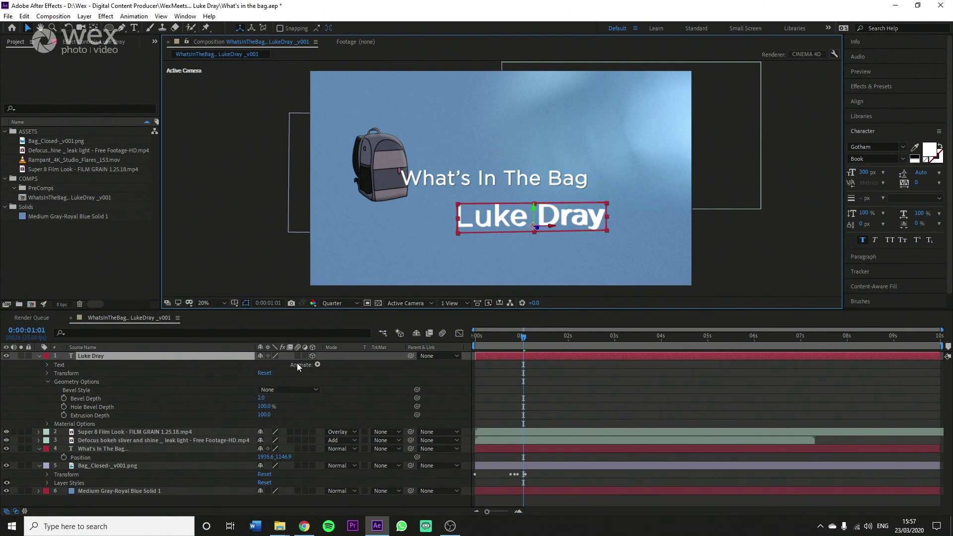
{"action": "left_click", "coordinate": [317, 365]}
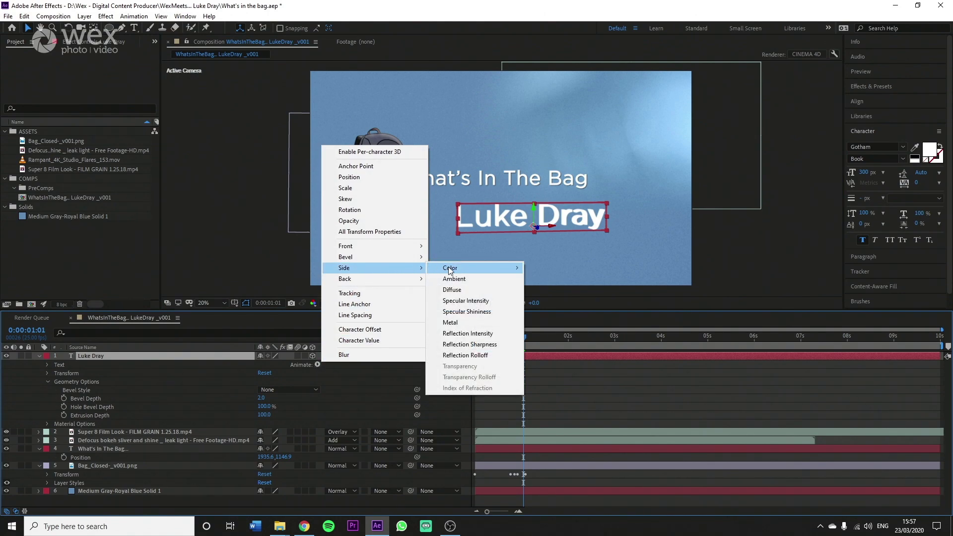
{"action": "mouse_move", "coordinate": [459, 268]}
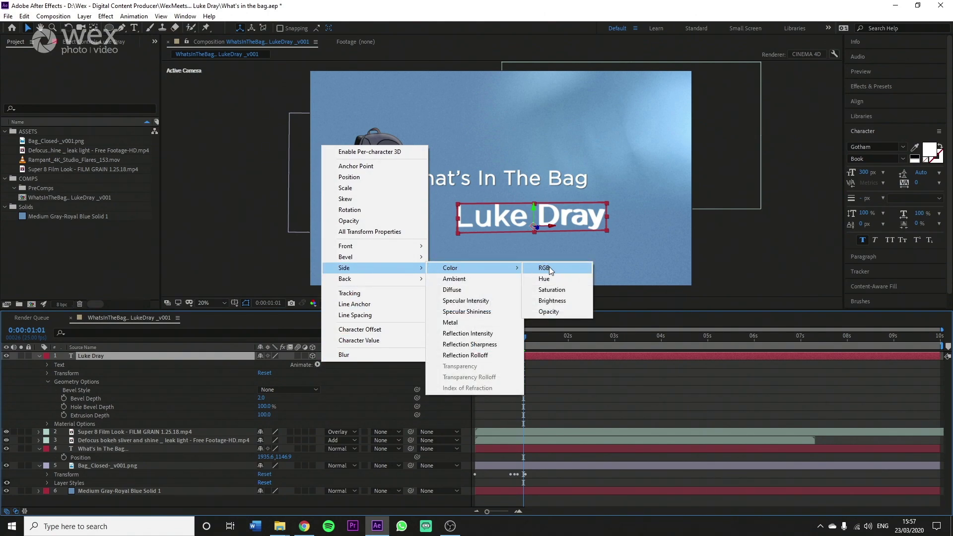
{"action": "left_click", "coordinate": [560, 301]}
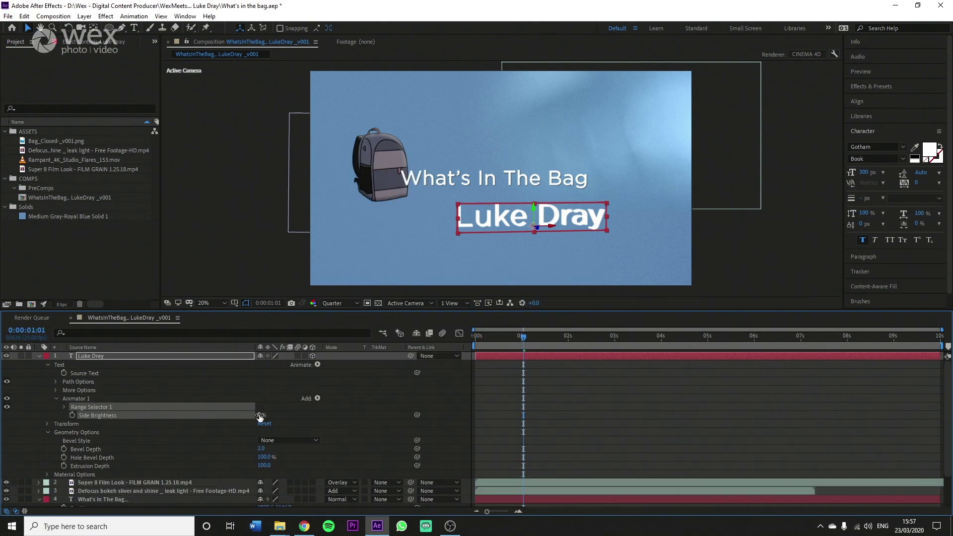
{"action": "mouse_move", "coordinate": [249, 415]}
{"action": "left_mouse_down"}
{"action": "mouse_move", "coordinate": [231, 415]}
{"action": "mouse_move", "coordinate": [239, 415]}
{"action": "left_mouse_up"}
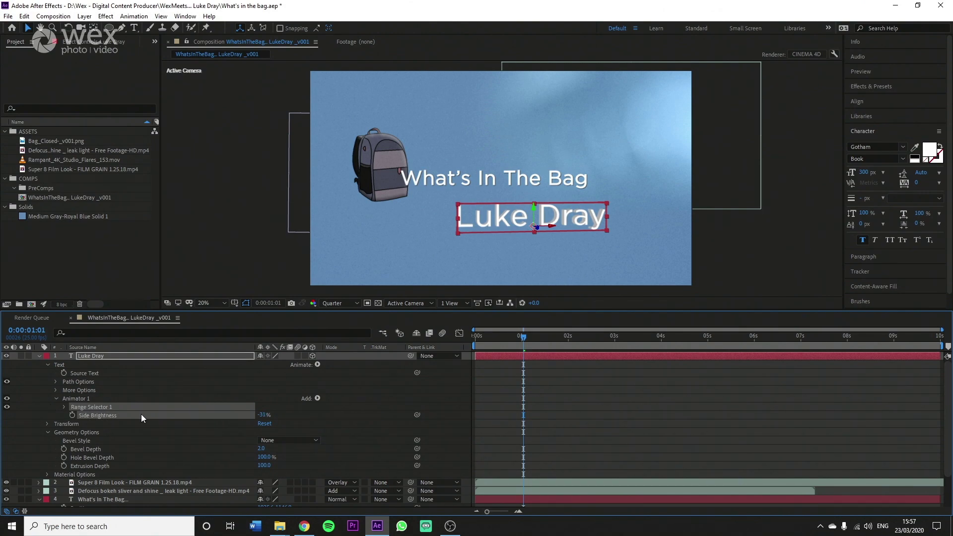
{"action": "key", "text": "Delete"}
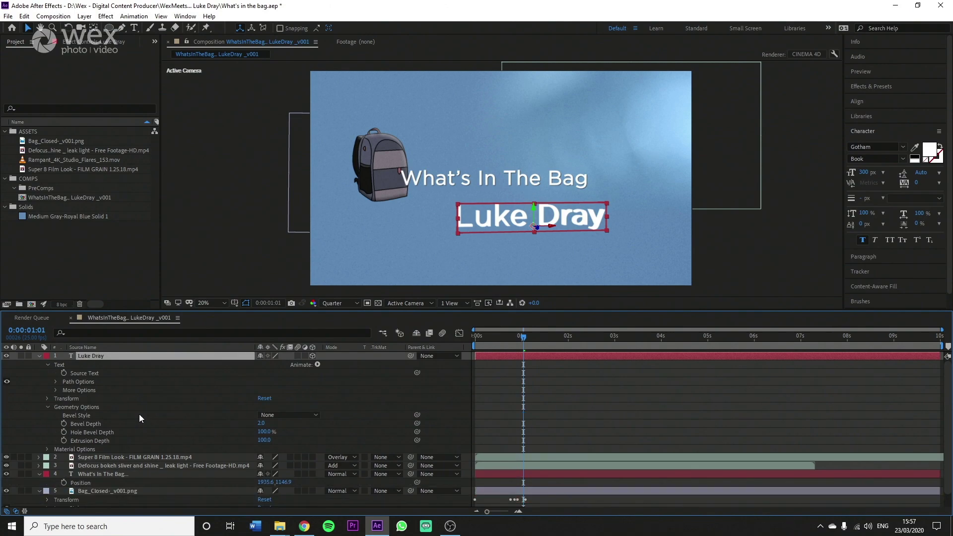
{"action": "left_click", "coordinate": [317, 364]}
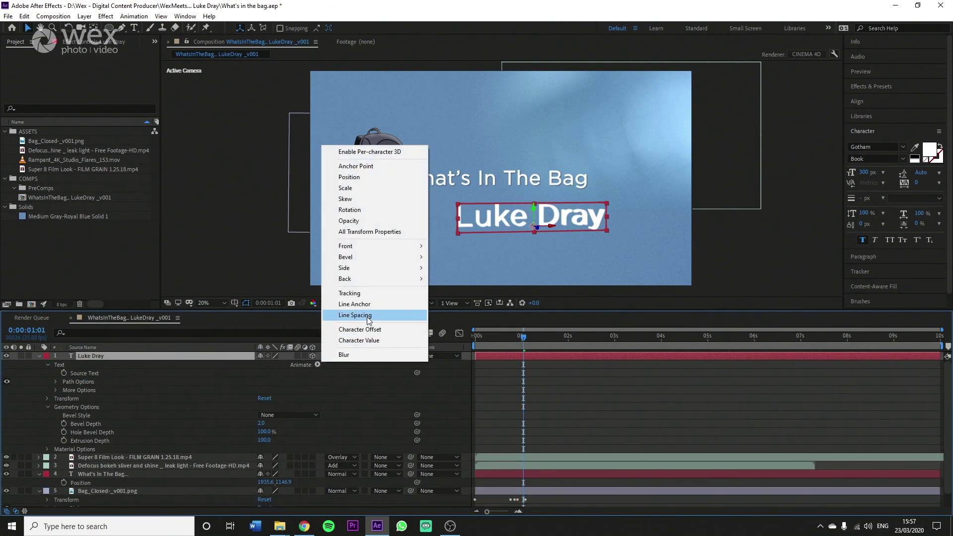
{"action": "mouse_move", "coordinate": [368, 270]}
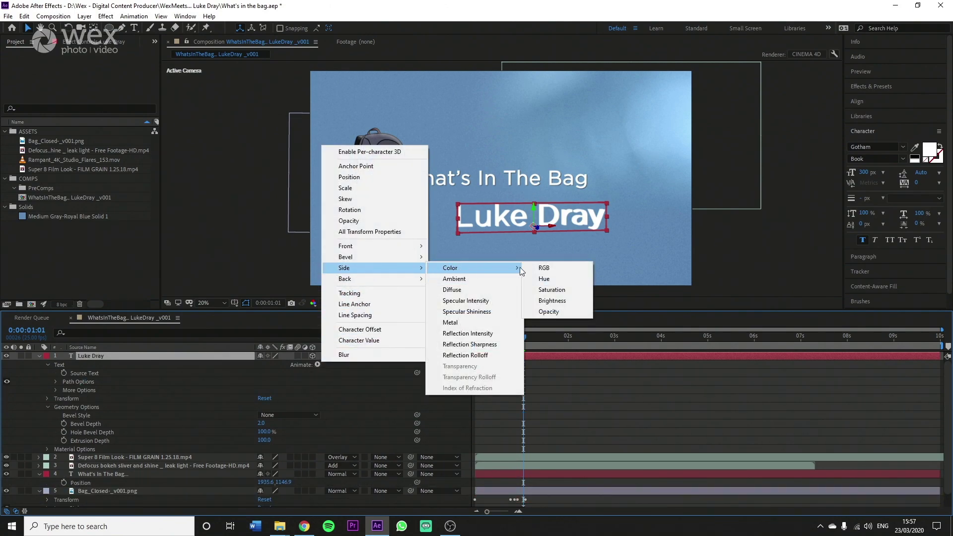
{"action": "left_click", "coordinate": [537, 267]}
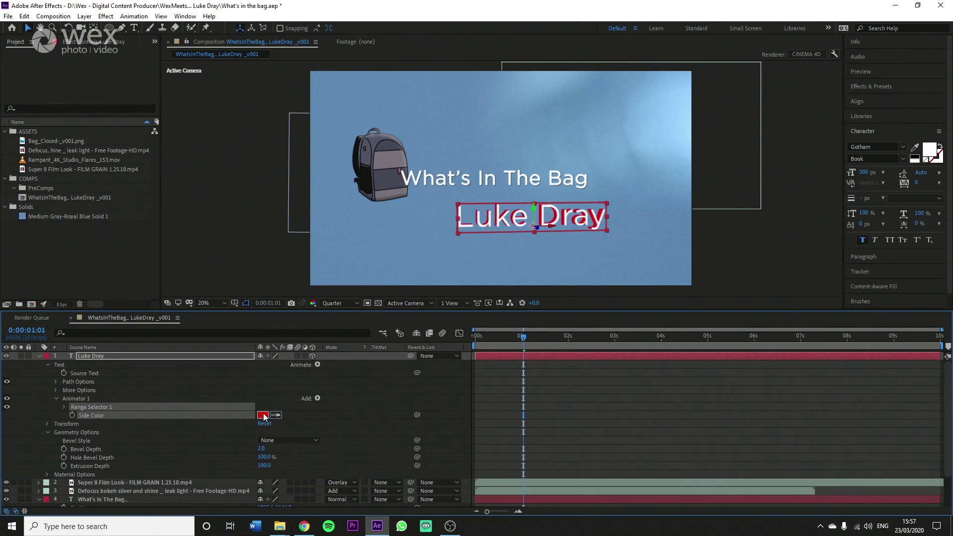
Step: Set the extruded sides' colour to muted blue #48749D
{"action": "left_click", "coordinate": [263, 415]}
{"action": "left_click", "coordinate": [606, 318]}
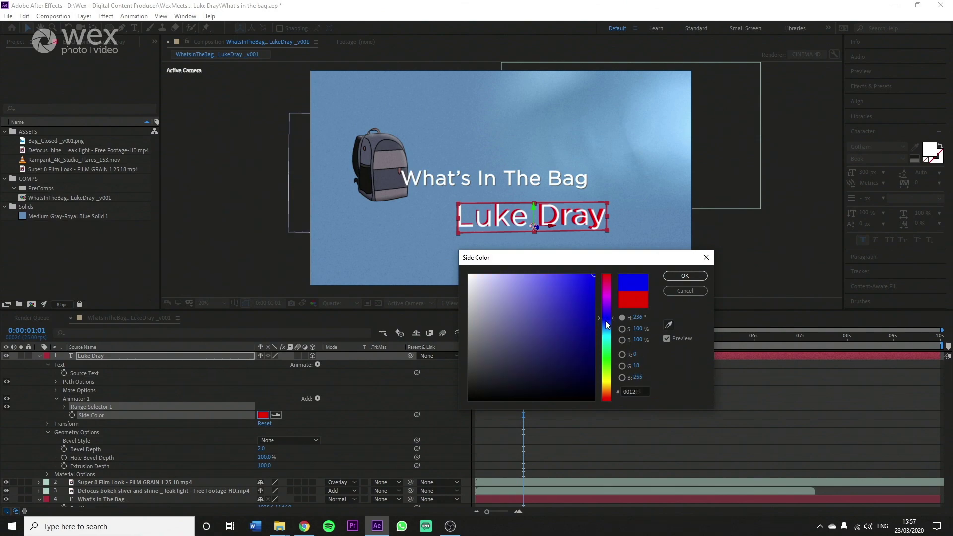
{"action": "left_click_drag", "start_coordinate": [606, 321], "coordinate": [603, 330]}
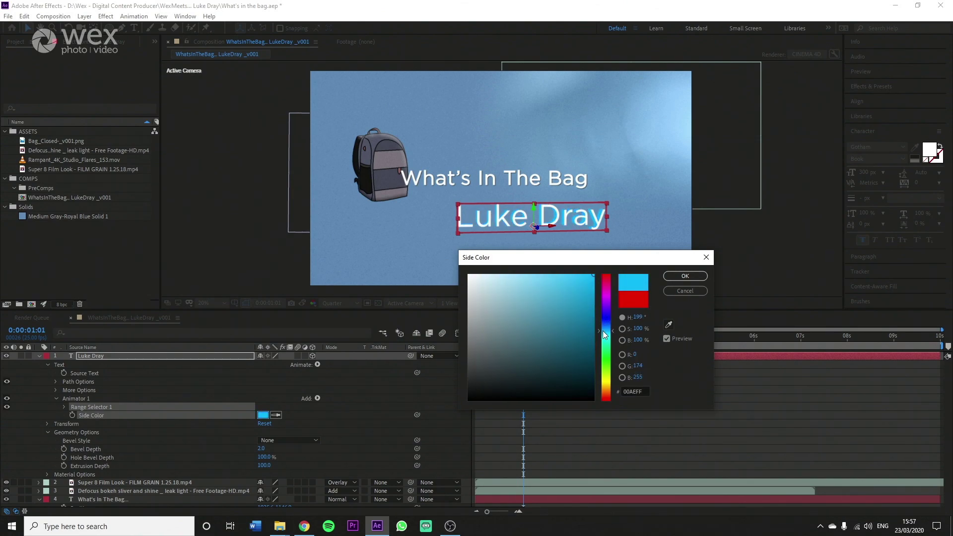
{"action": "left_click_drag", "start_coordinate": [602, 331], "coordinate": [606, 327]}
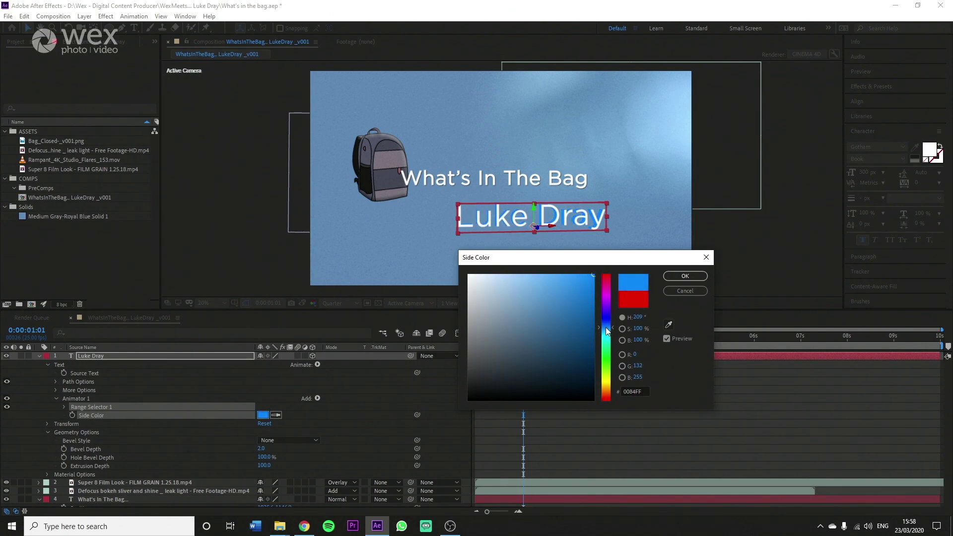
{"action": "mouse_move", "coordinate": [550, 297]}
{"action": "left_mouse_down"}
{"action": "mouse_move", "coordinate": [522, 332]}
{"action": "mouse_move", "coordinate": [534, 332]}
{"action": "mouse_move", "coordinate": [534, 320]}
{"action": "left_mouse_up"}
{"action": "left_click", "coordinate": [695, 276]}
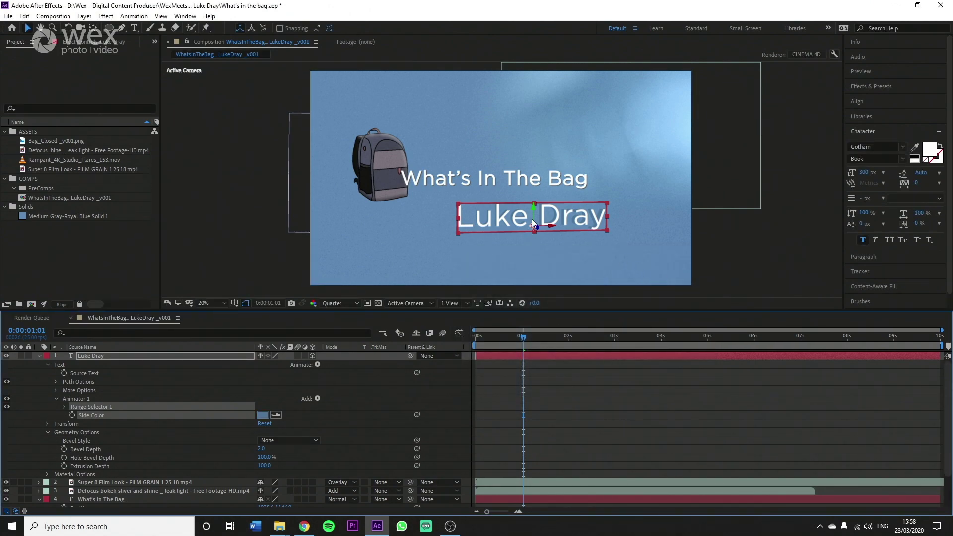
{"action": "left_click", "coordinate": [748, 241]}
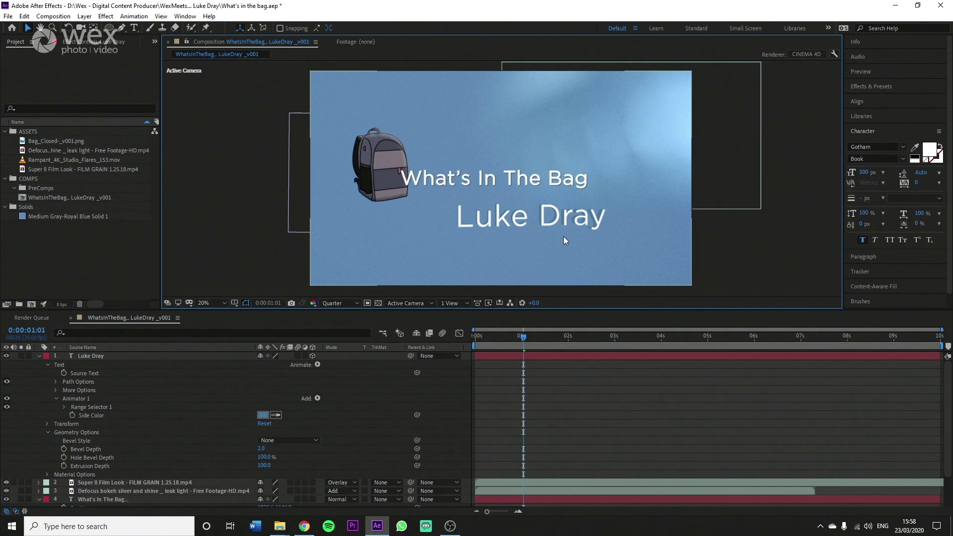
{"action": "left_click", "coordinate": [552, 211]}
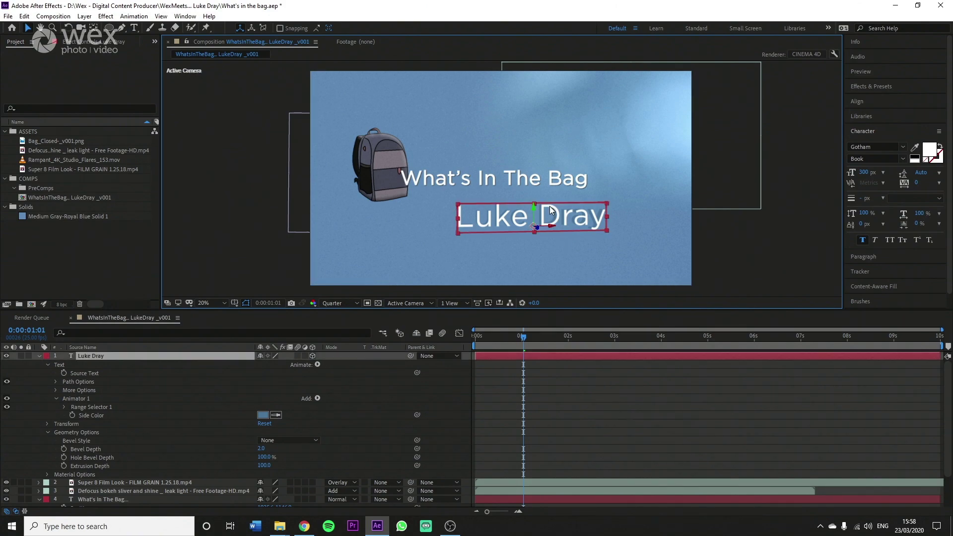
{"action": "left_click", "coordinate": [878, 159]}
{"action": "left_click", "coordinate": [902, 160]}
{"action": "left_click", "coordinate": [877, 177]}
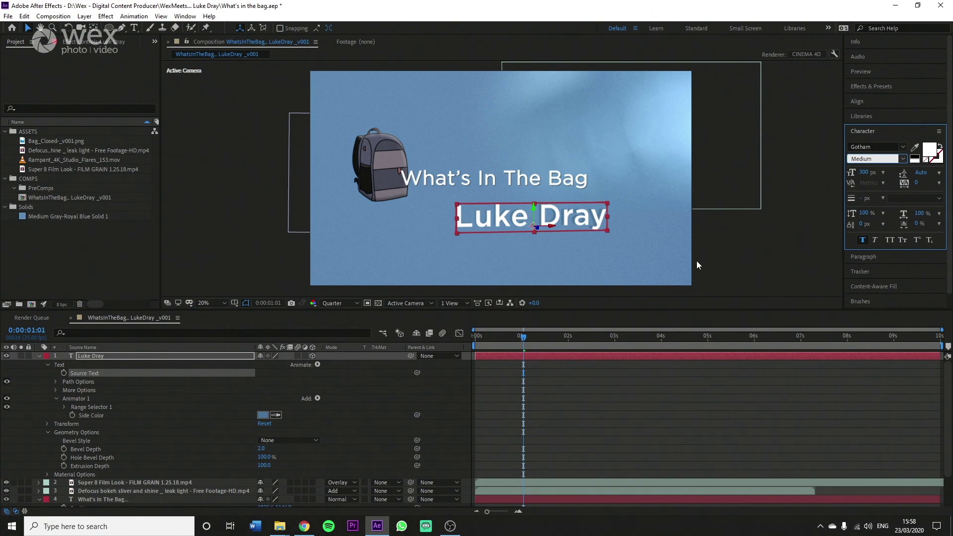
Step: Nudge the subtitle slightly up-left, enlarge it to 350 px, and preview
{"action": "left_click", "coordinate": [769, 251]}
{"action": "left_click_drag", "start_coordinate": [546, 216], "coordinate": [543, 213]}
{"action": "left_click_drag", "start_coordinate": [861, 175], "coordinate": [891, 176]}
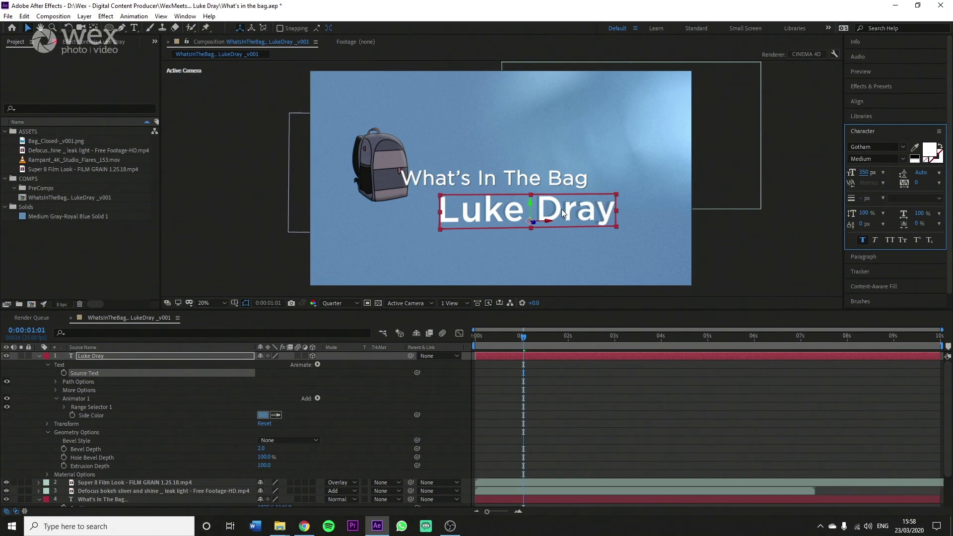
{"action": "key", "text": "space"}
{"action": "left_click", "coordinate": [48, 365]}
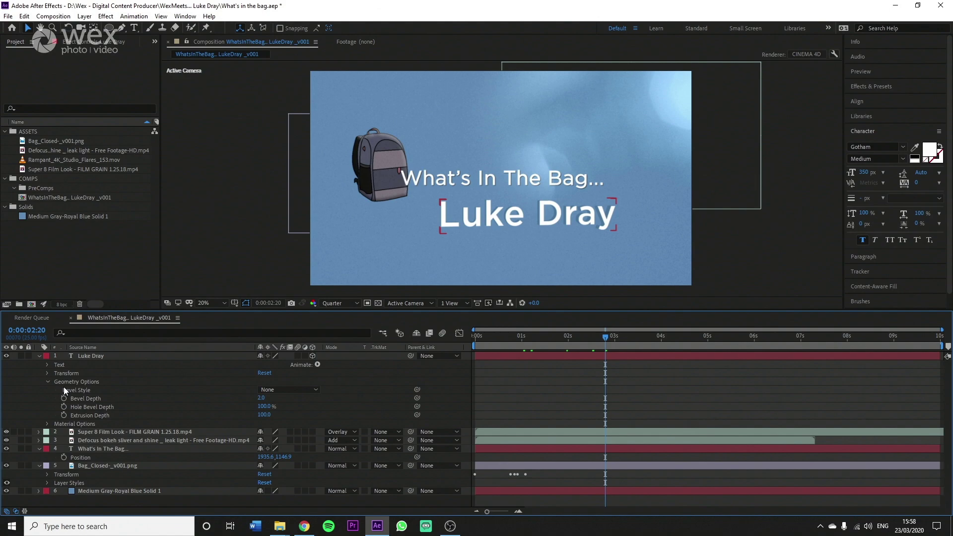
{"action": "left_click", "coordinate": [48, 382]}
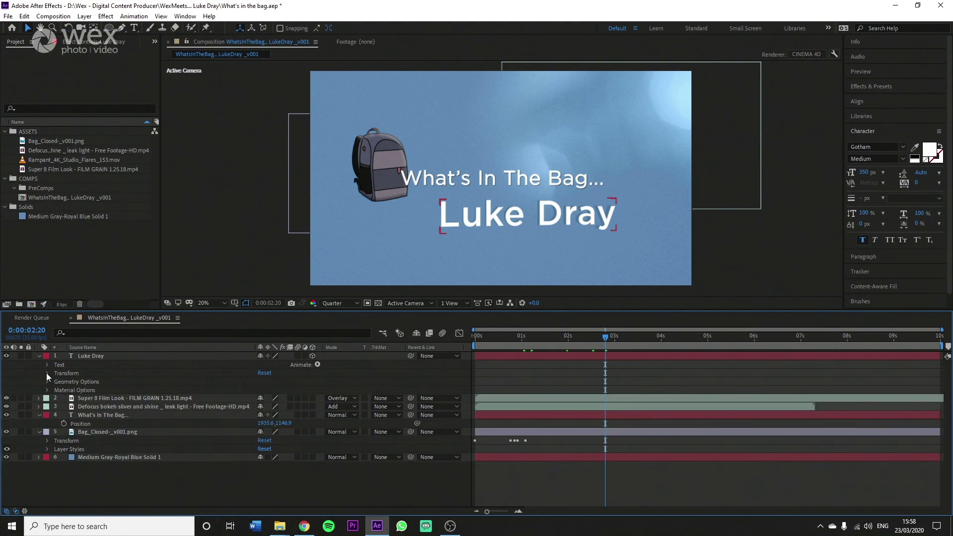
{"action": "left_click", "coordinate": [47, 373]}
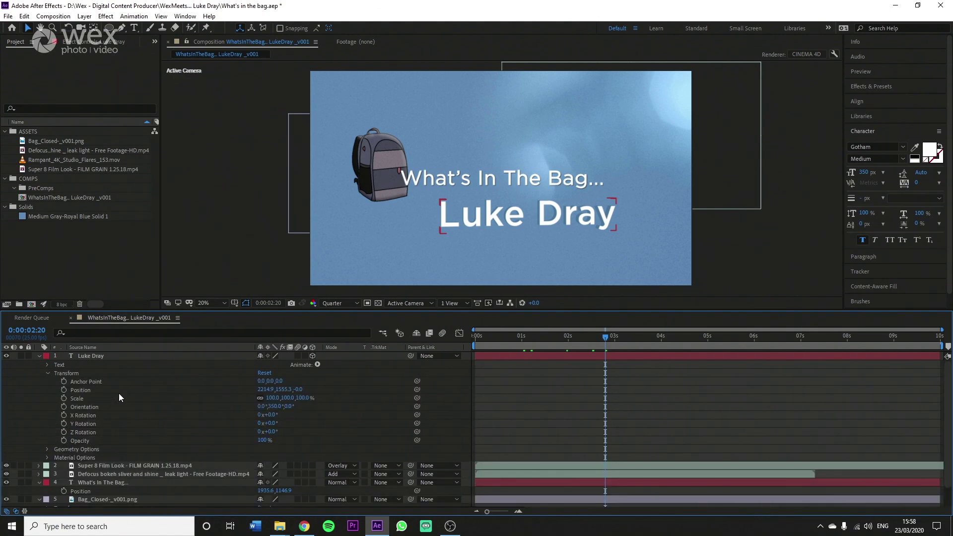
{"action": "left_click", "coordinate": [64, 390]}
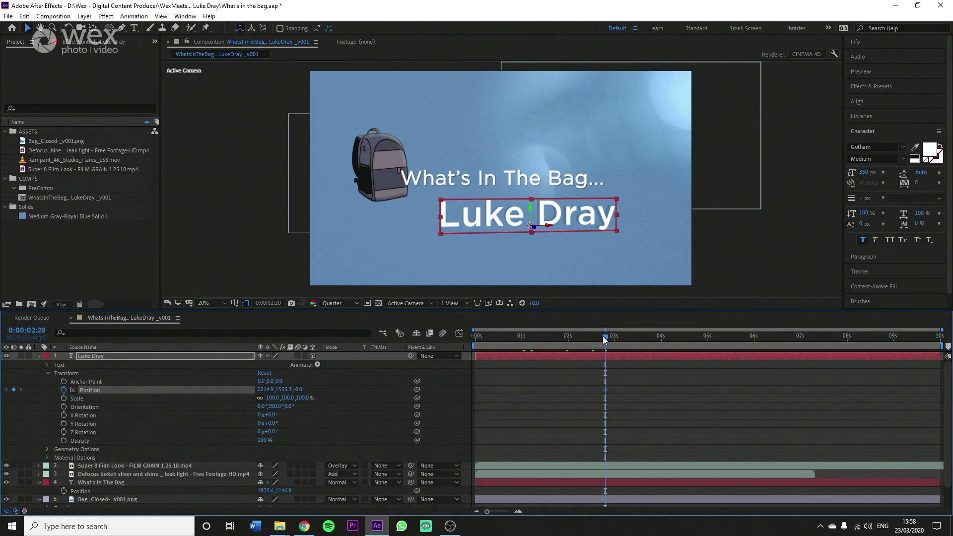
{"action": "left_click_drag", "start_coordinate": [600, 336], "coordinate": [542, 346]}
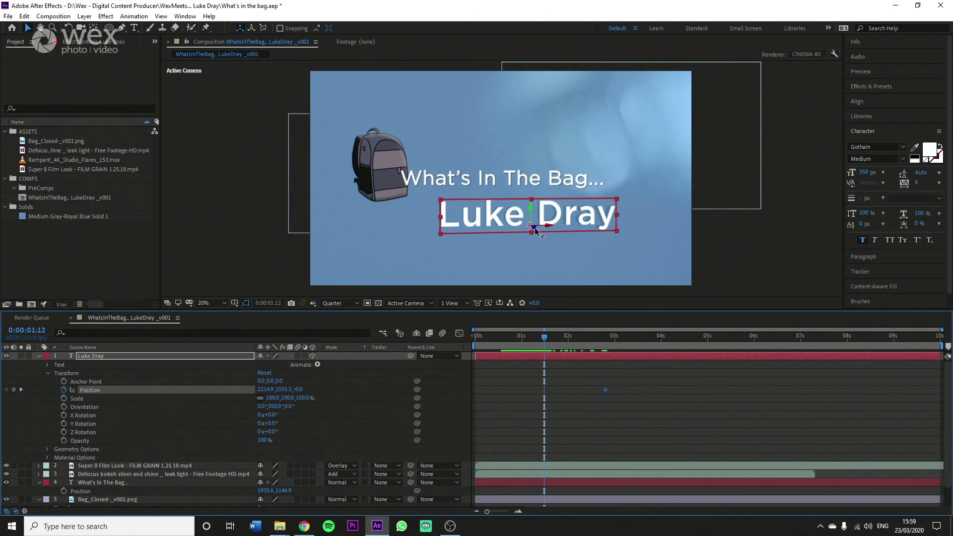
{"action": "left_click_drag", "start_coordinate": [534, 227], "coordinate": [901, 500]}
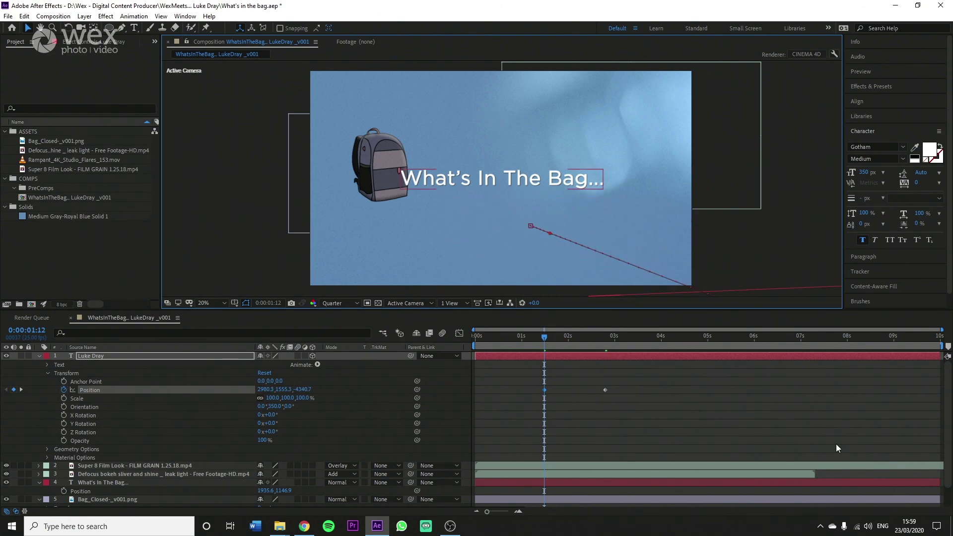
{"action": "left_click", "coordinate": [529, 338]}
{"action": "left_click", "coordinate": [520, 335]}
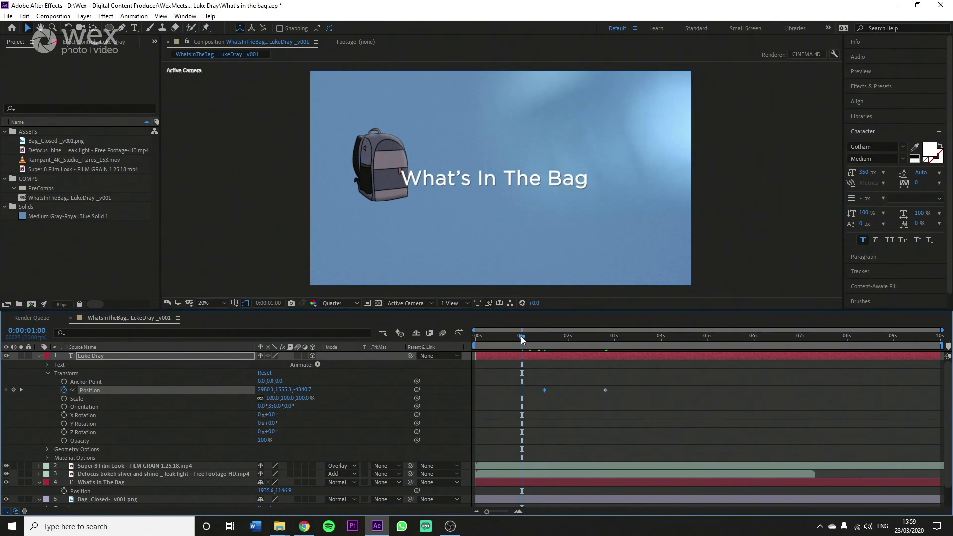
{"action": "key", "text": "space"}
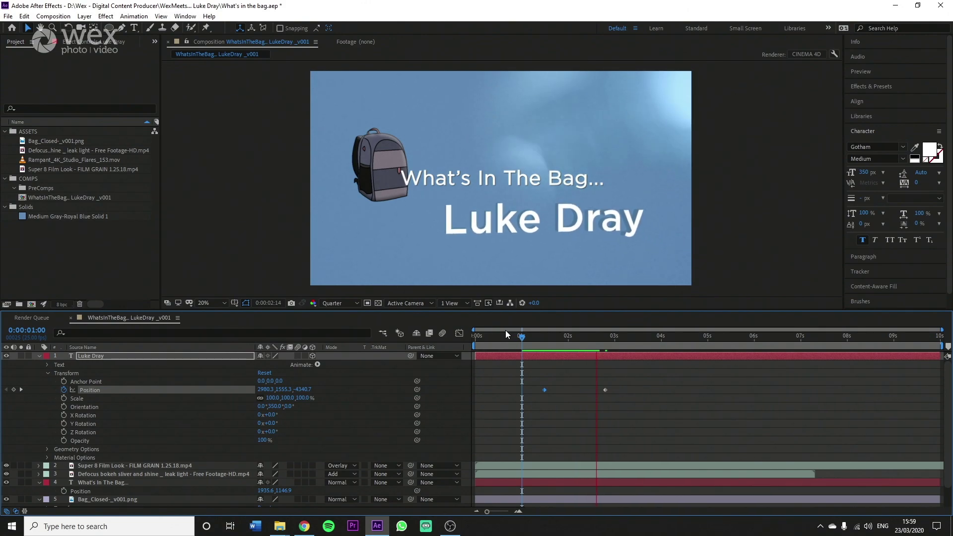
{"action": "key", "text": "space"}
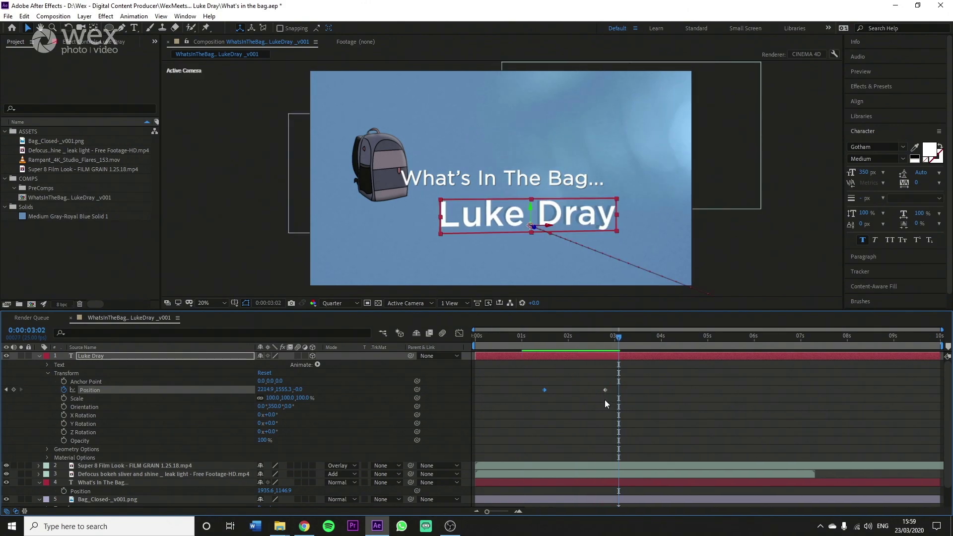
{"action": "right_click", "coordinate": [603, 391]}
{"action": "mouse_move", "coordinate": [627, 385]}
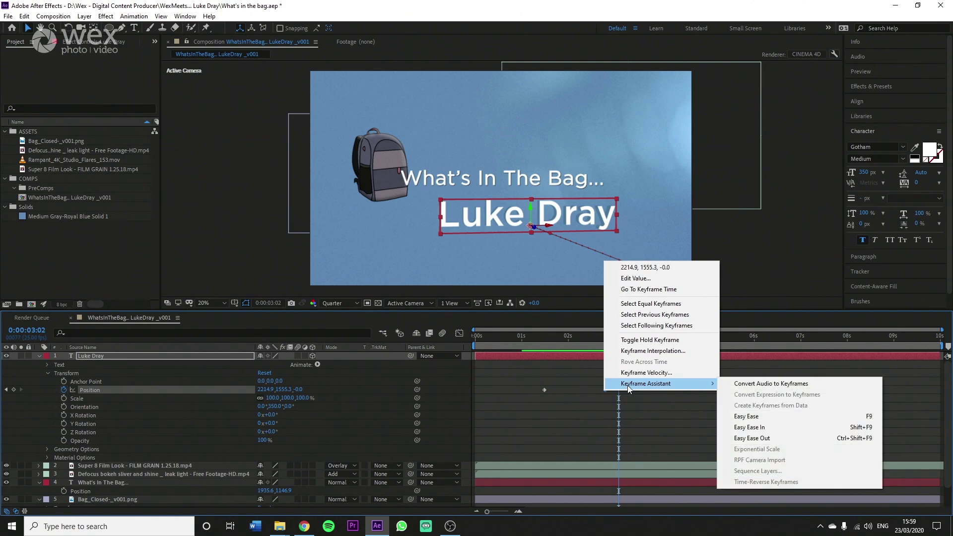
{"action": "left_click", "coordinate": [750, 427]}
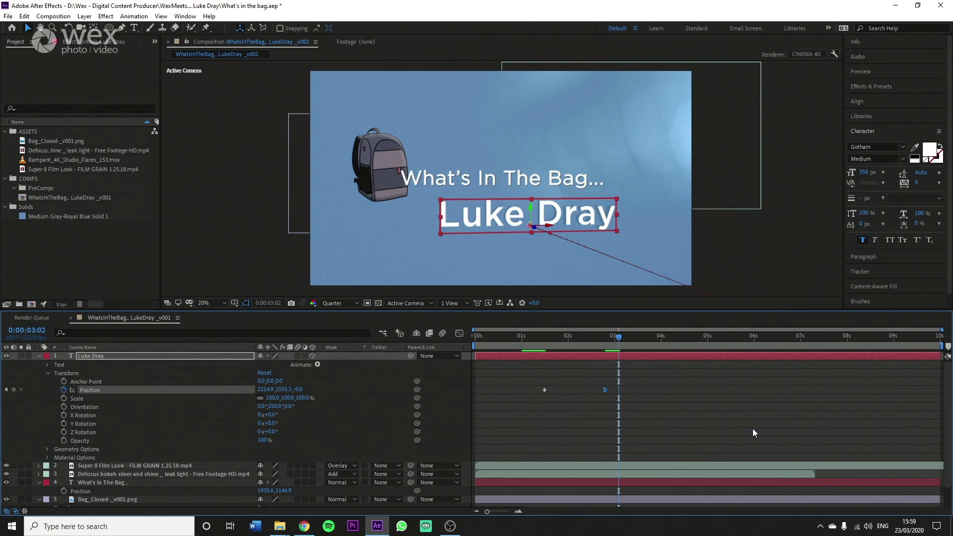
Step: Preview the fly-in from 1:05, then drag the motion path handle to start curving it
{"action": "left_click_drag", "start_coordinate": [613, 339], "coordinate": [530, 339]}
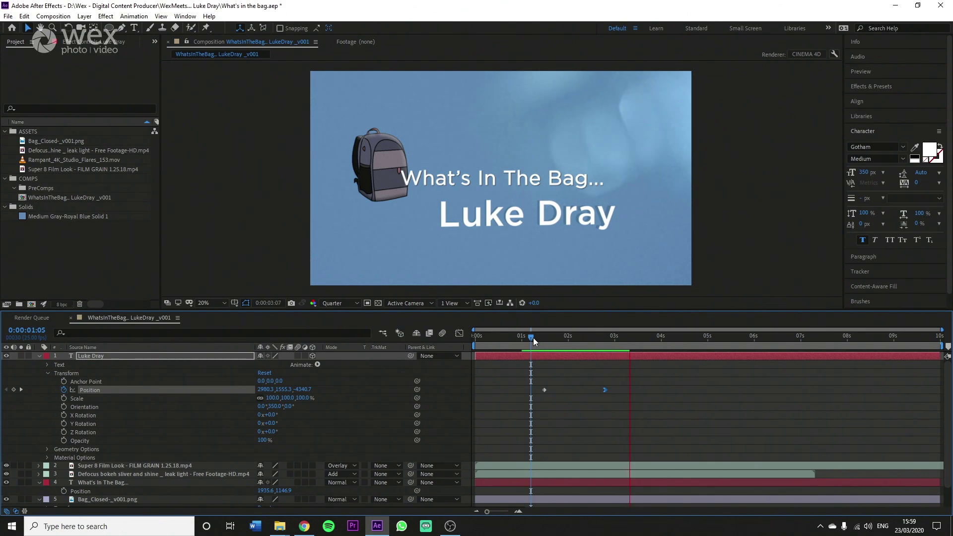
{"action": "key", "text": "space"}
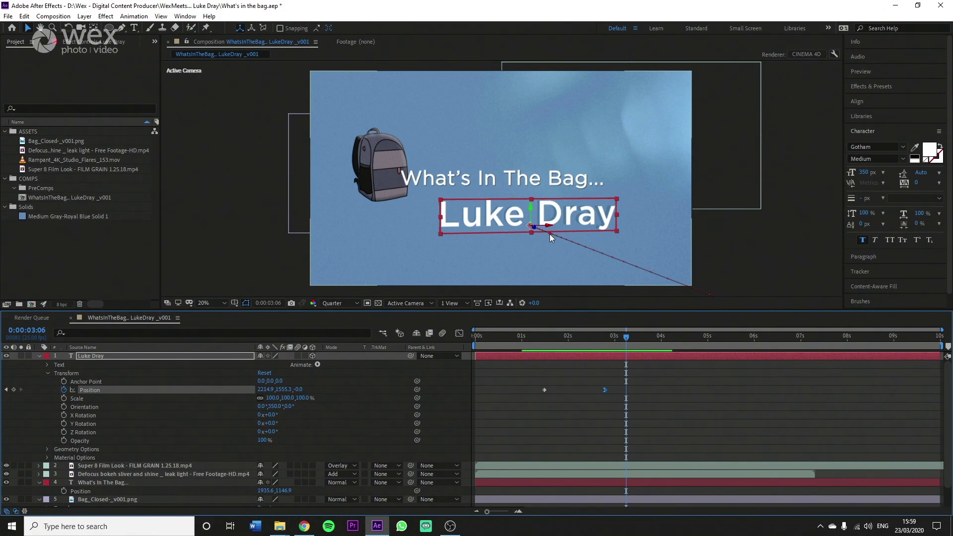
{"action": "left_click_drag", "start_coordinate": [550, 233], "coordinate": [555, 289]}
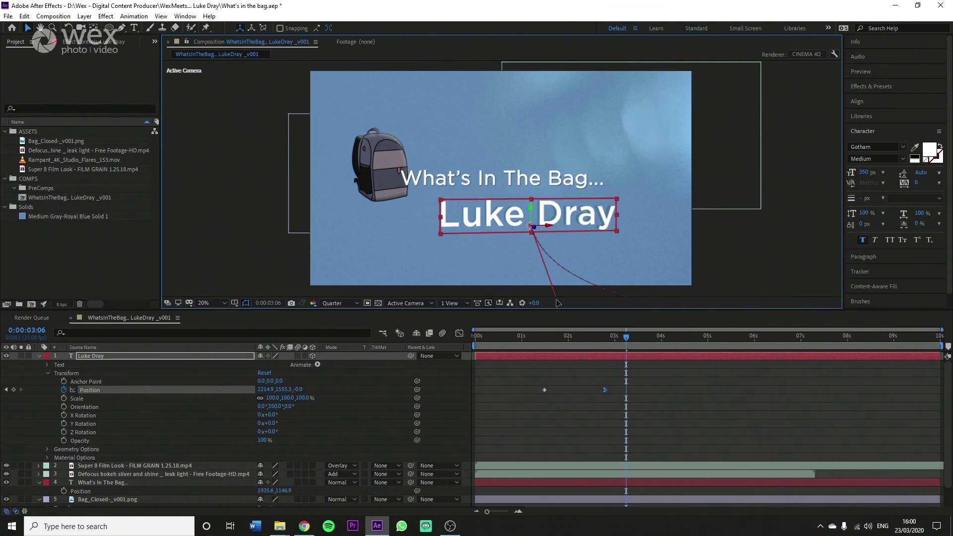
Step: Drag the tangent handle further so the fly-in path sweeps up from below, then preview from 1:13
{"action": "left_click_drag", "start_coordinate": [556, 299], "coordinate": [572, 280]}
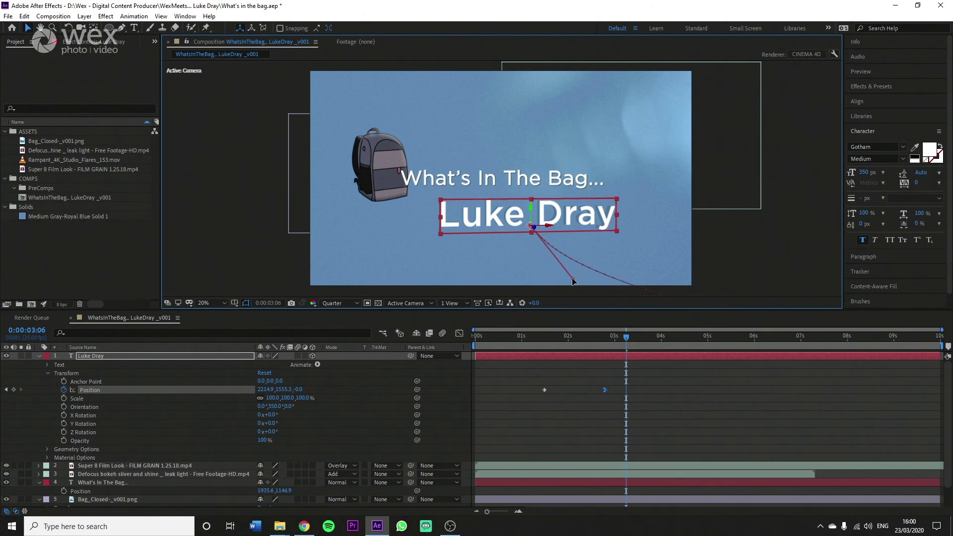
{"action": "left_click_drag", "start_coordinate": [606, 335], "coordinate": [545, 335]}
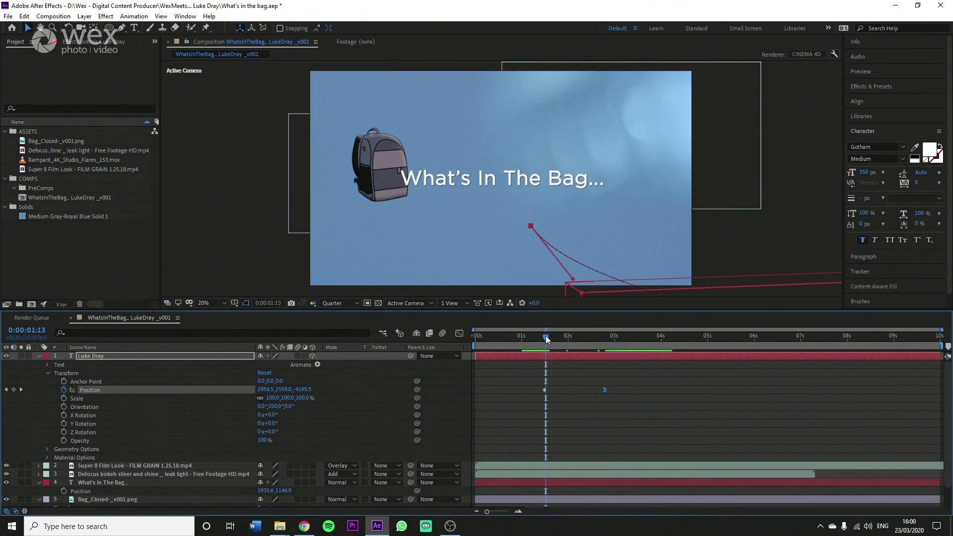
{"action": "key", "text": "space"}
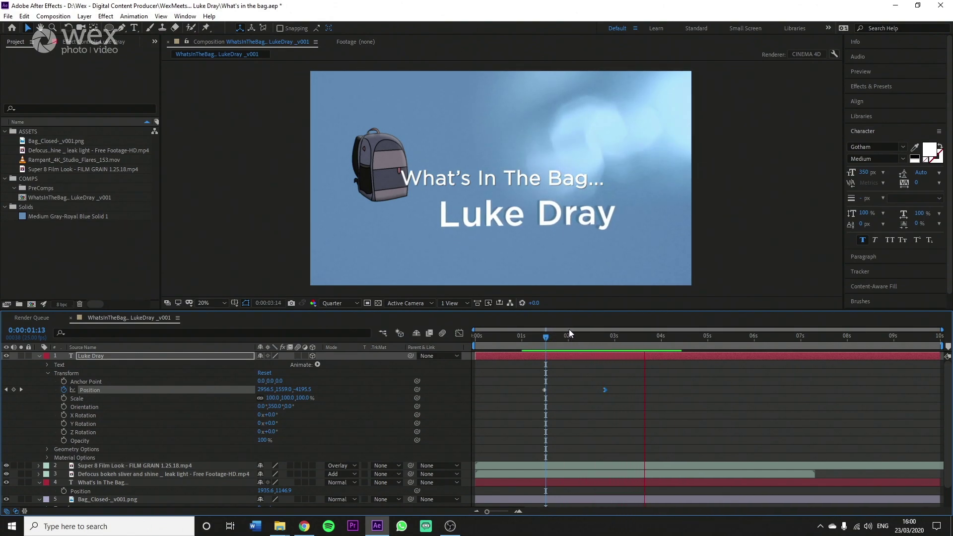
Step: Replay the curved fly-in from 1:09 and again from 1:05 to check the motion
{"action": "left_click_drag", "start_coordinate": [550, 335], "coordinate": [540, 338]}
{"action": "key", "text": "space"}
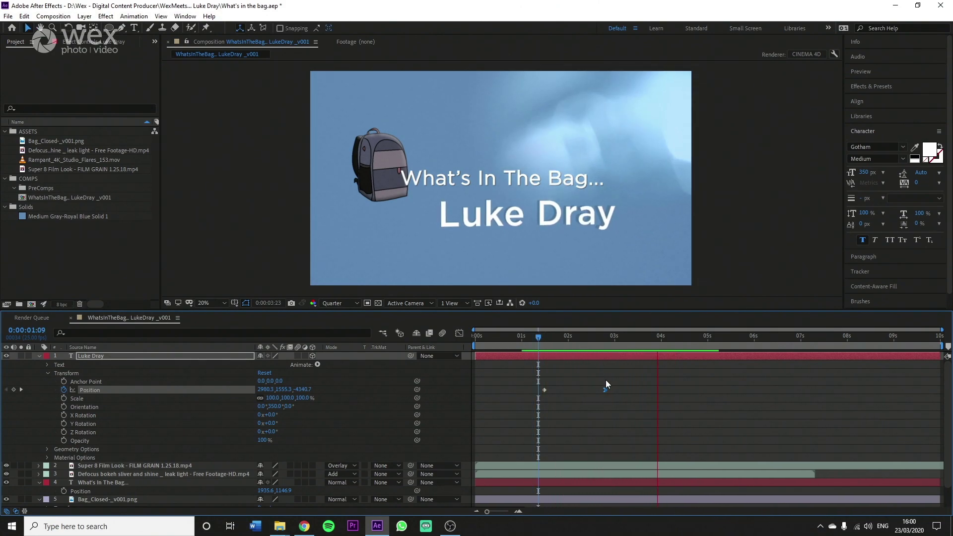
{"action": "key", "text": "space"}
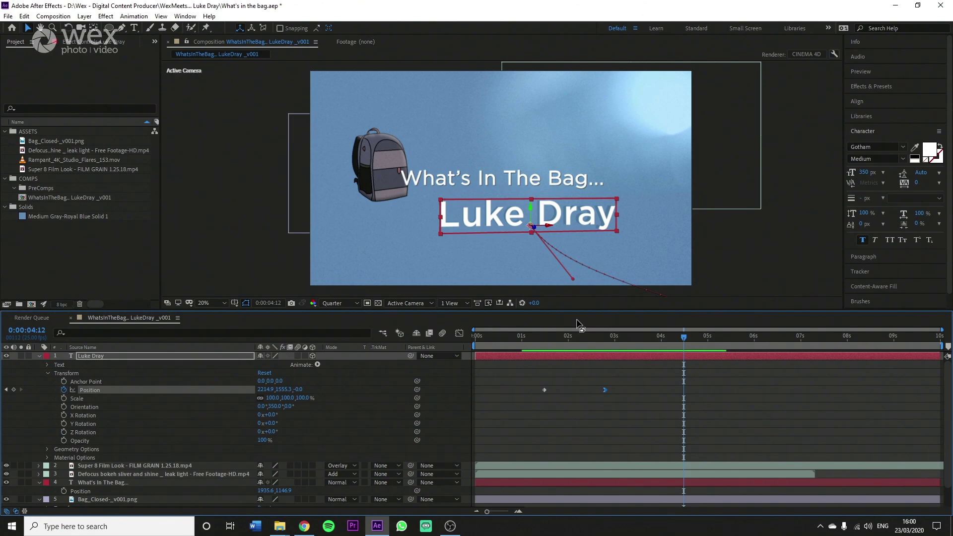
{"action": "left_click", "coordinate": [531, 338]}
{"action": "key", "text": "space"}
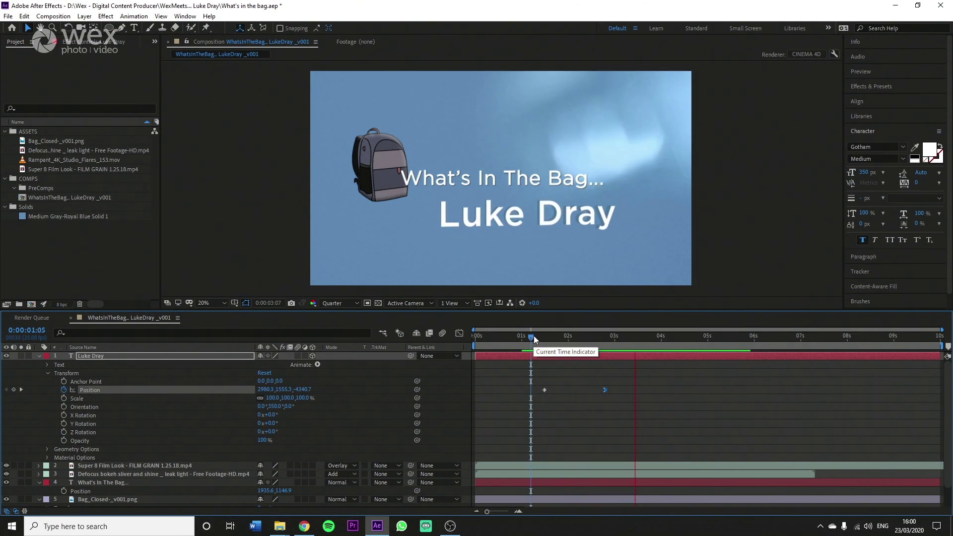
{"action": "key", "text": "space"}
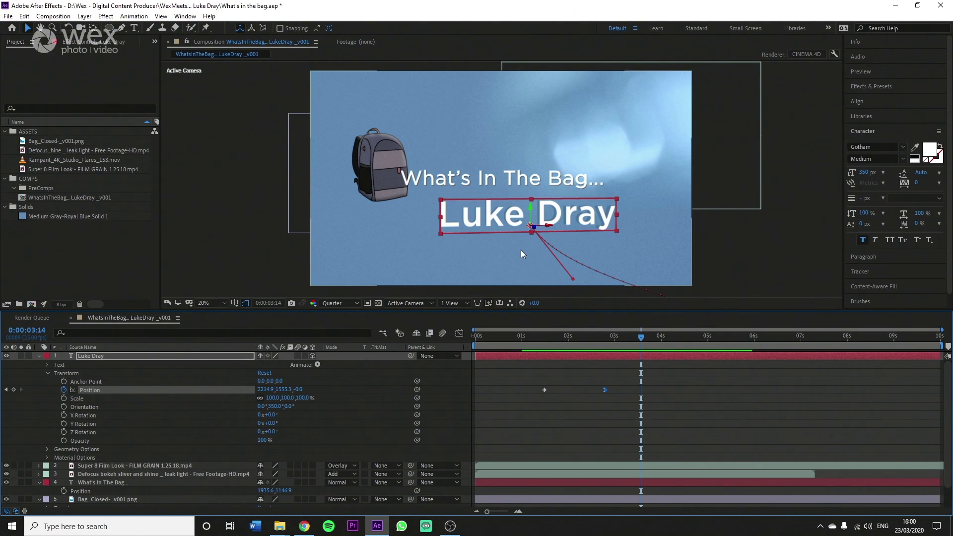